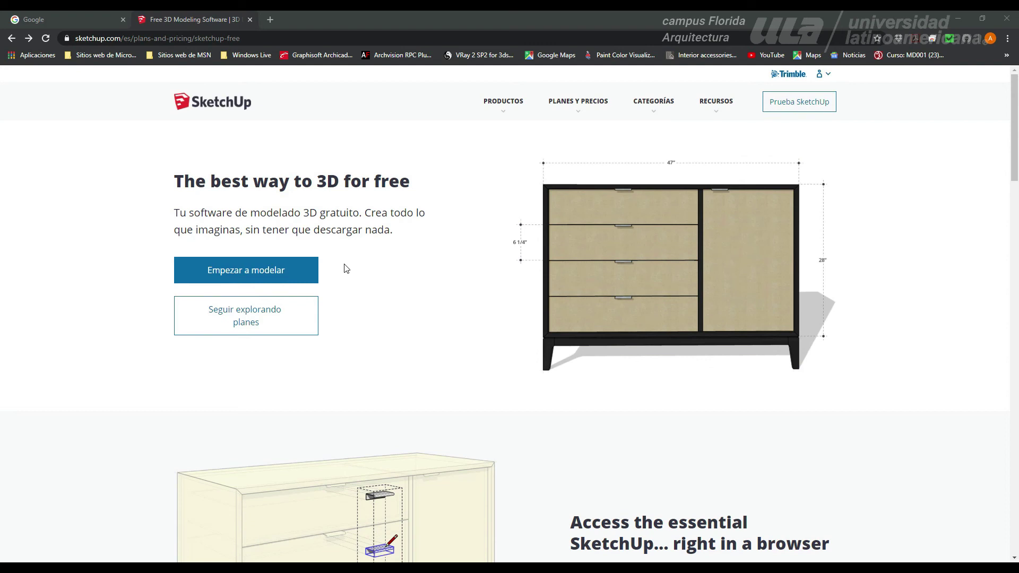
# Step: Launch the free web modeler and start a new model
pyautogui.click(256, 277)
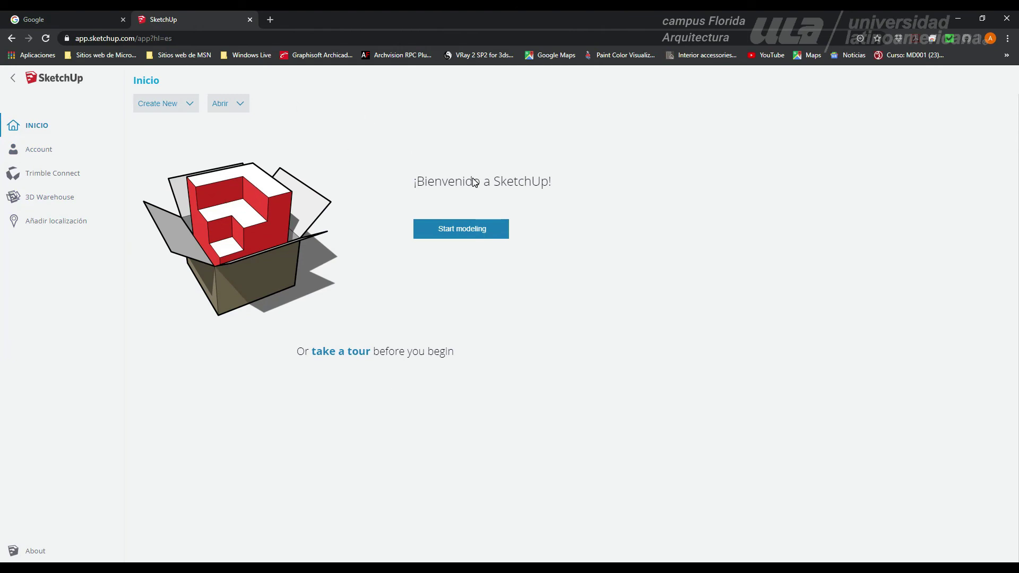
pyautogui.click(461, 233)
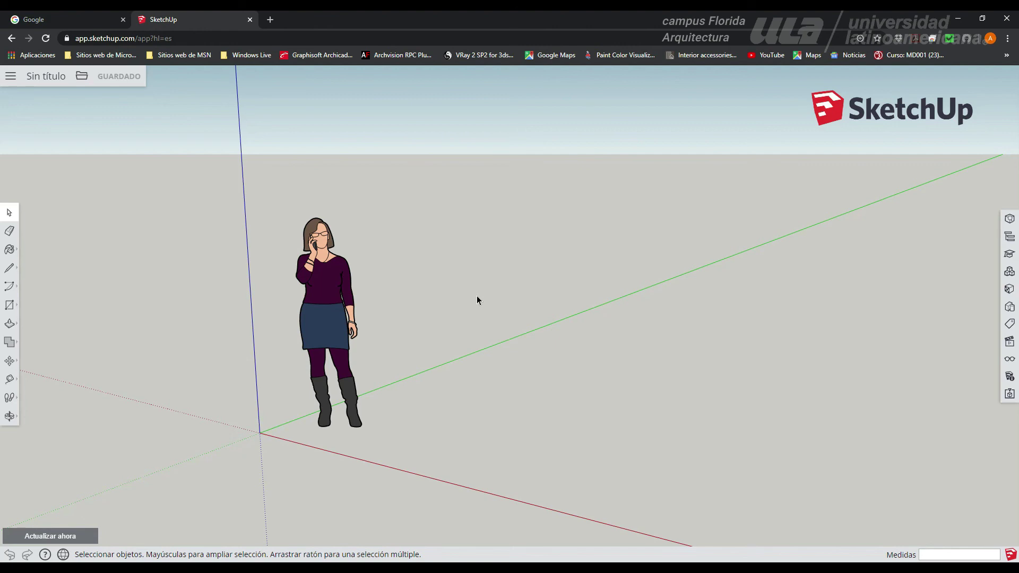
pyautogui.scroll(-2, 476, 326)
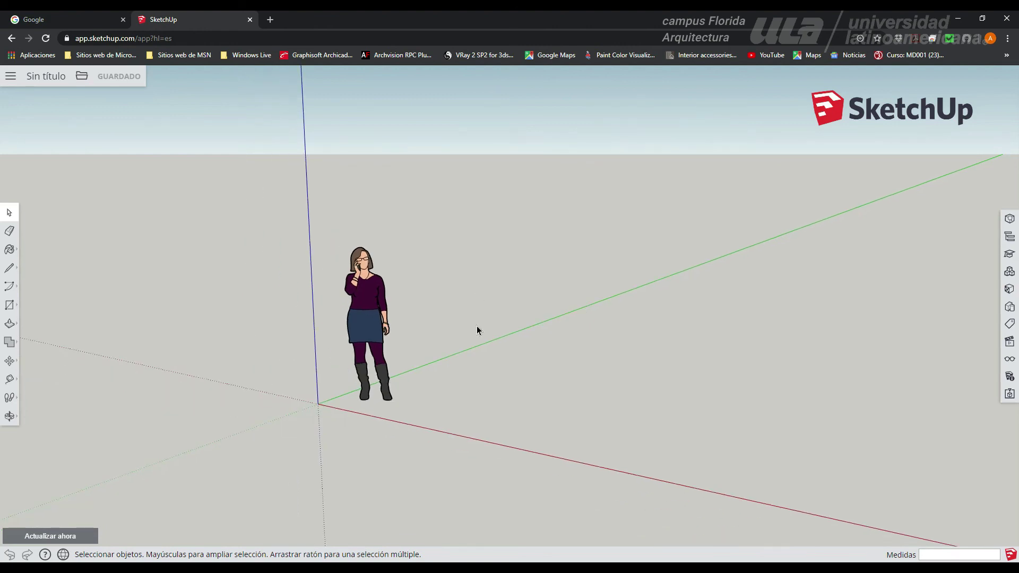
pyautogui.scroll(4, 476, 326)
pyautogui.scroll(-8, 477, 327)
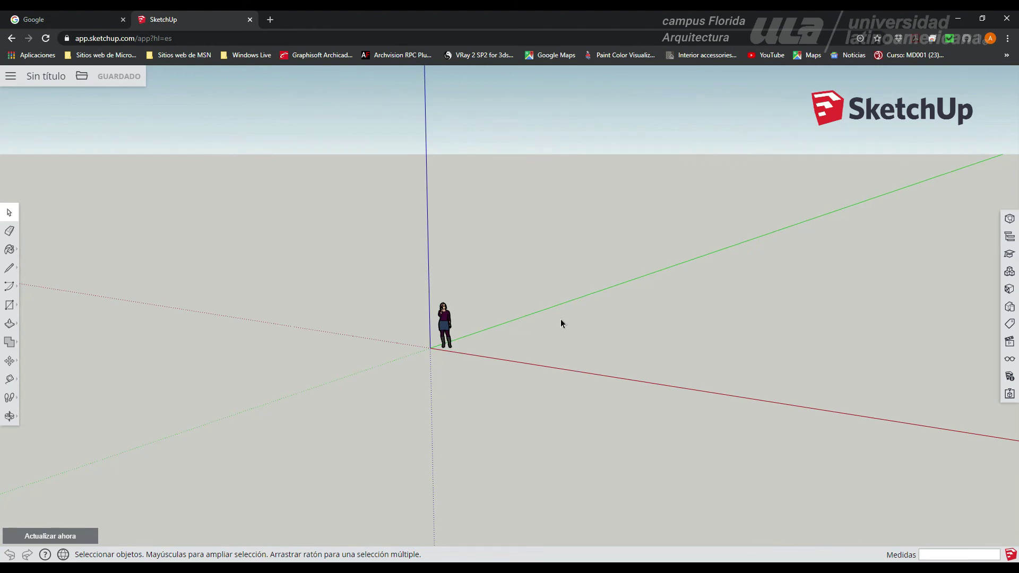
pyautogui.press('o')
pyautogui.moveTo(571, 316)
pyautogui.mouseDown()
pyautogui.moveTo(208, 321)
pyautogui.moveTo(366, 382)
pyautogui.moveTo(620, 357)
pyautogui.moveTo(680, 264)
pyautogui.moveTo(490, 366)
pyautogui.moveTo(518, 429)
pyautogui.moveTo(557, 437)
pyautogui.mouseUp()
pyautogui.press('space')
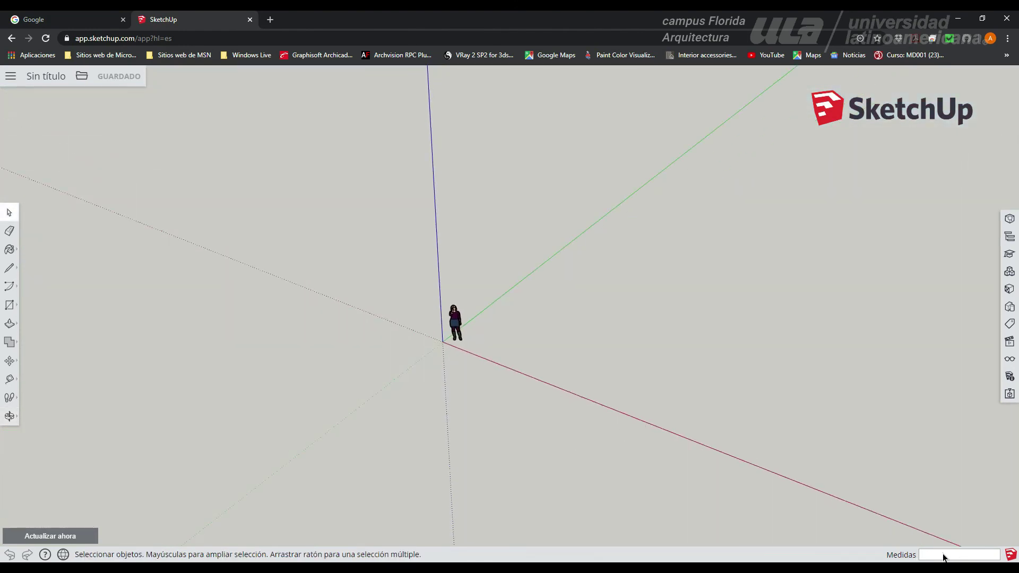
pyautogui.click(9, 268)
pyautogui.click(485, 338)
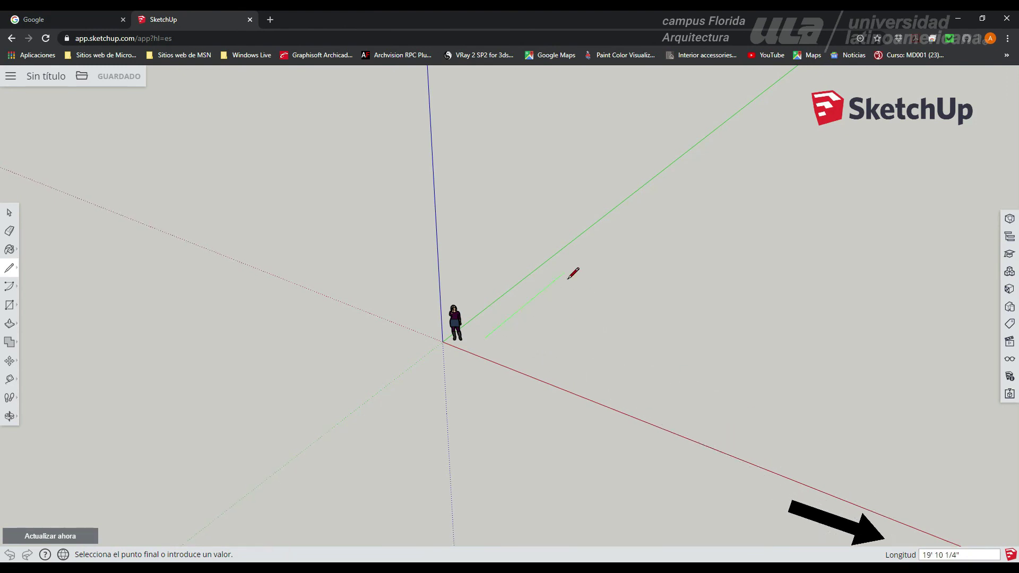
pyautogui.press('Escape')
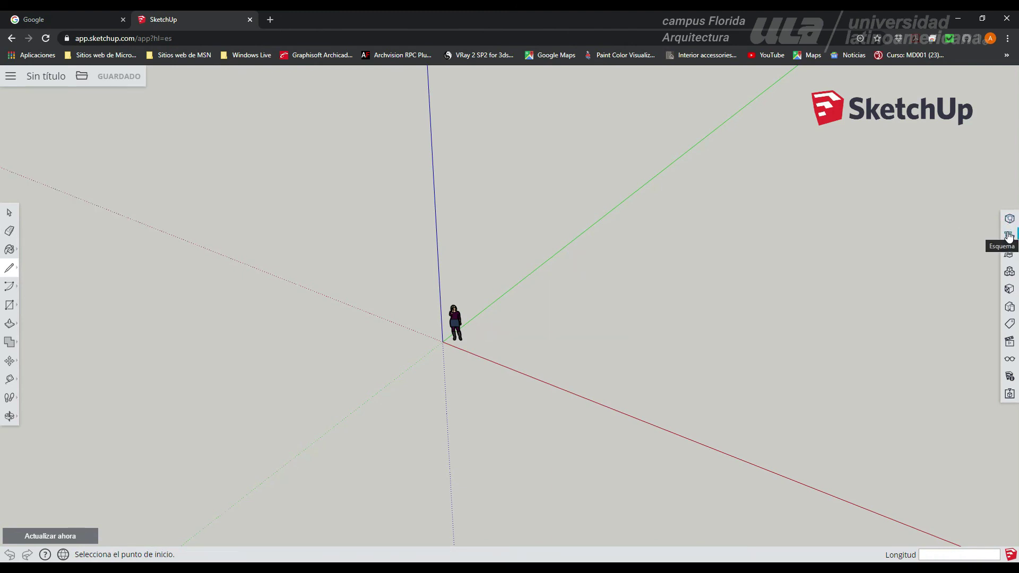
# Step: Set the model's length units to metres with a precision of two decimal places
pyautogui.click(1009, 377)
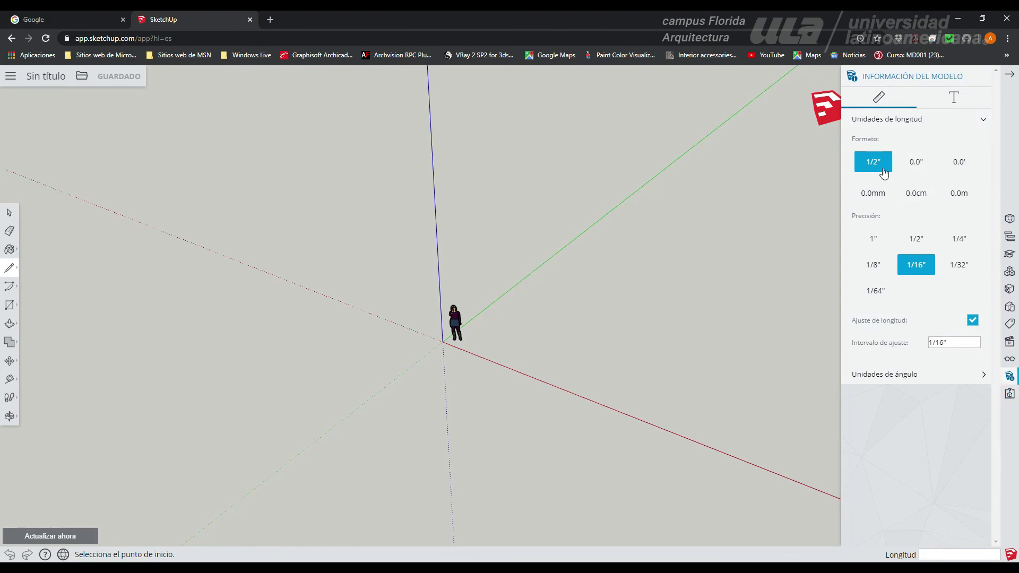
pyautogui.click(965, 199)
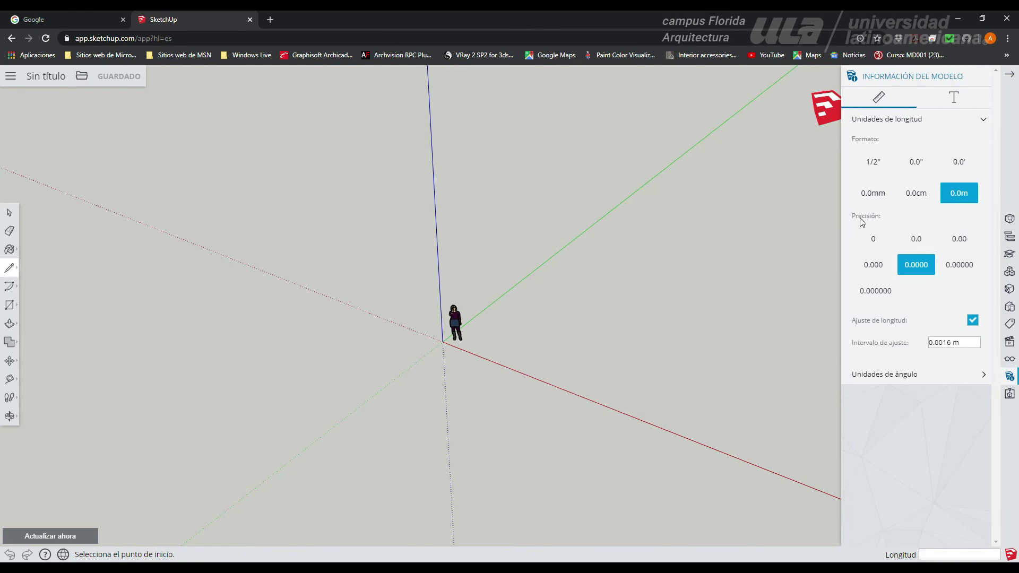
pyautogui.click(957, 238)
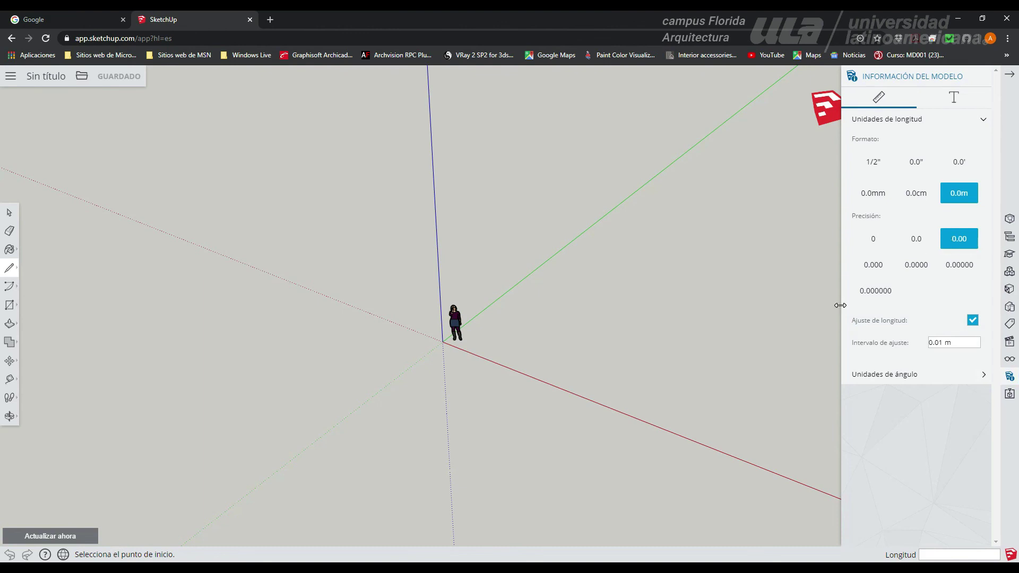
pyautogui.click(7, 269)
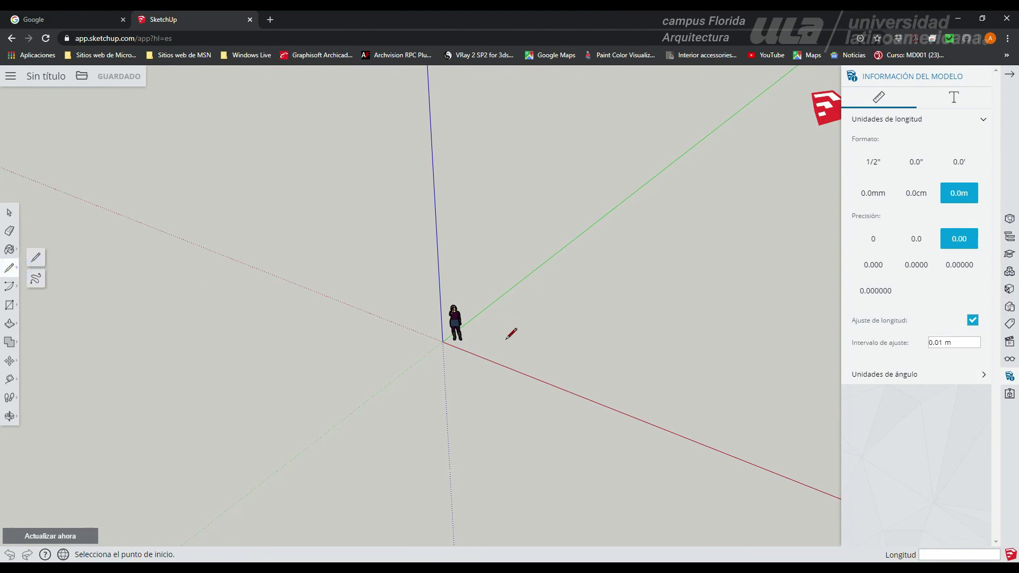
pyautogui.click(42, 261)
pyautogui.click(504, 341)
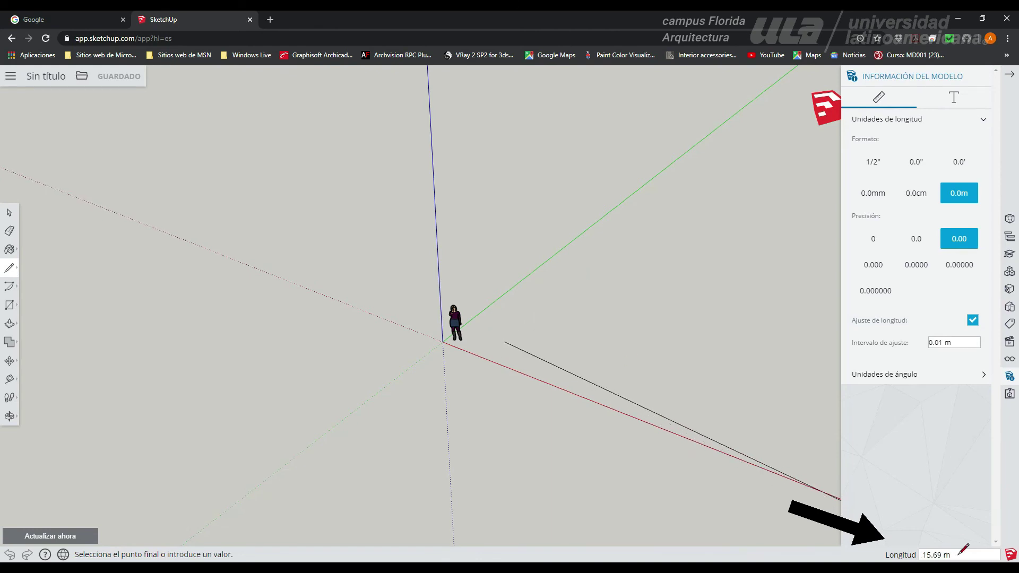
pyautogui.press('Escape')
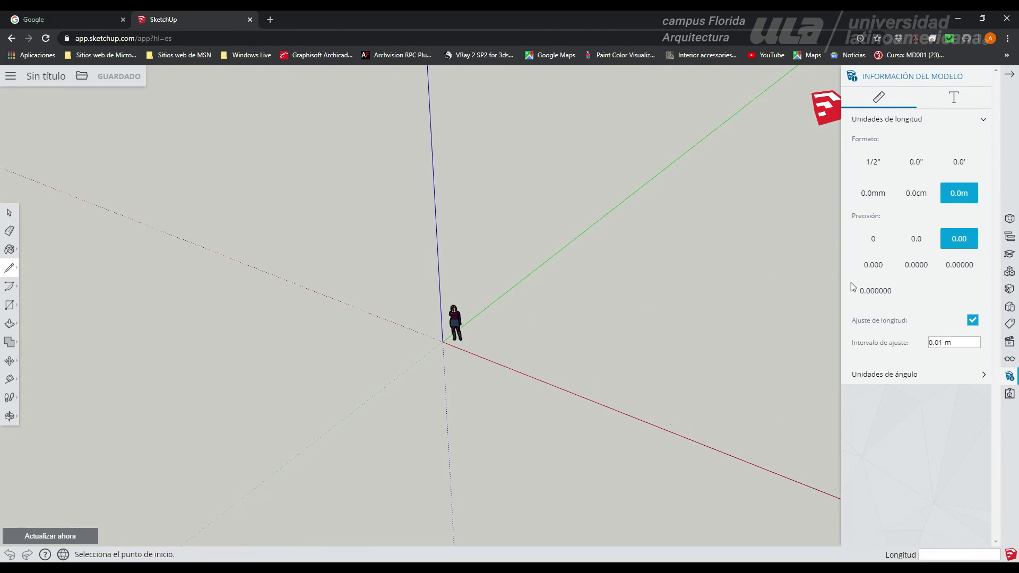
# Step: Check the angle unit settings and close the model information
pyautogui.click(985, 379)
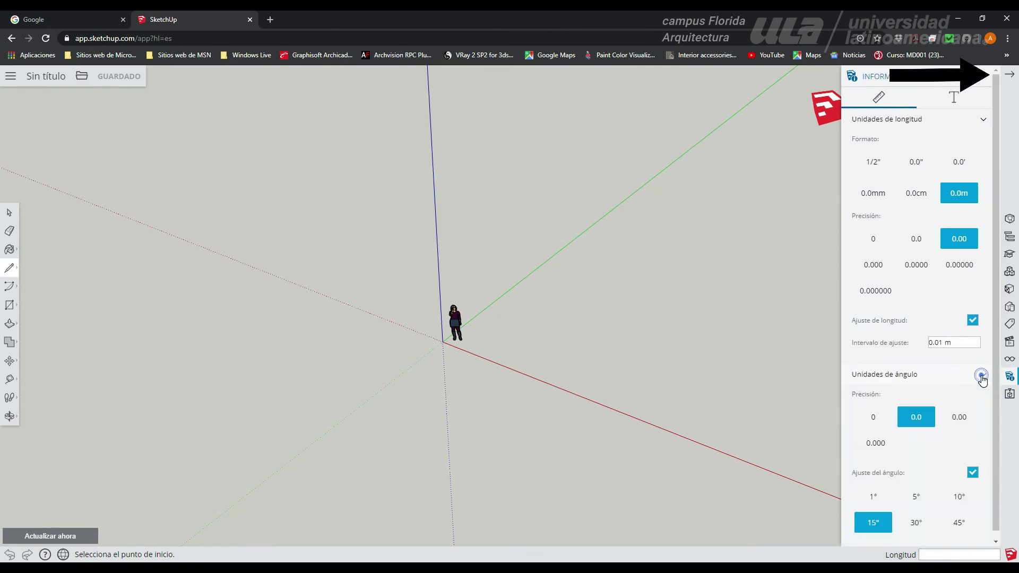
pyautogui.click(984, 377)
pyautogui.click(1009, 74)
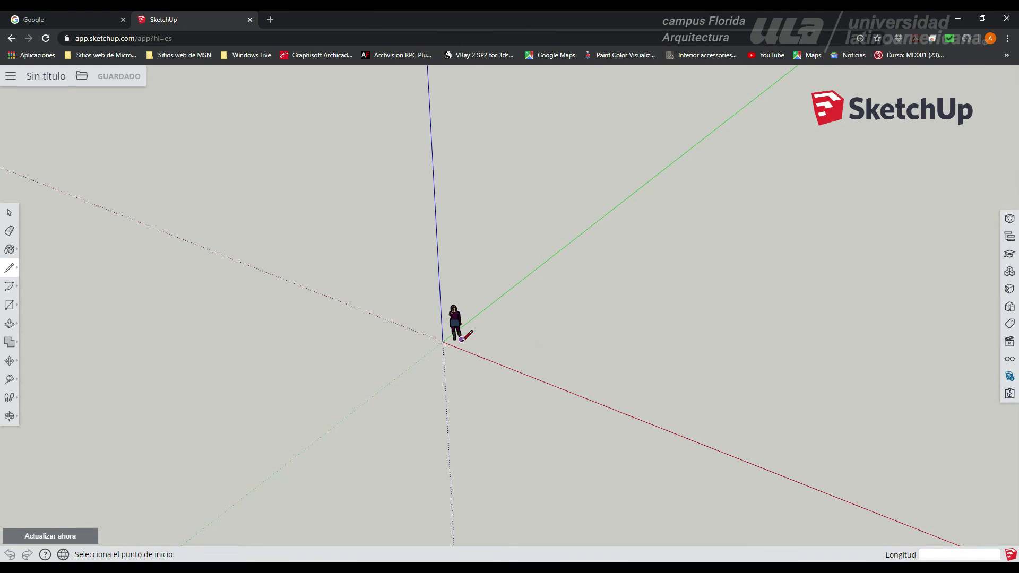
# Step: Draw a closed rectangular face on the ground beside the figure with the Line tool, its far edge about 4.3 m along the red axis
pyautogui.click(483, 344)
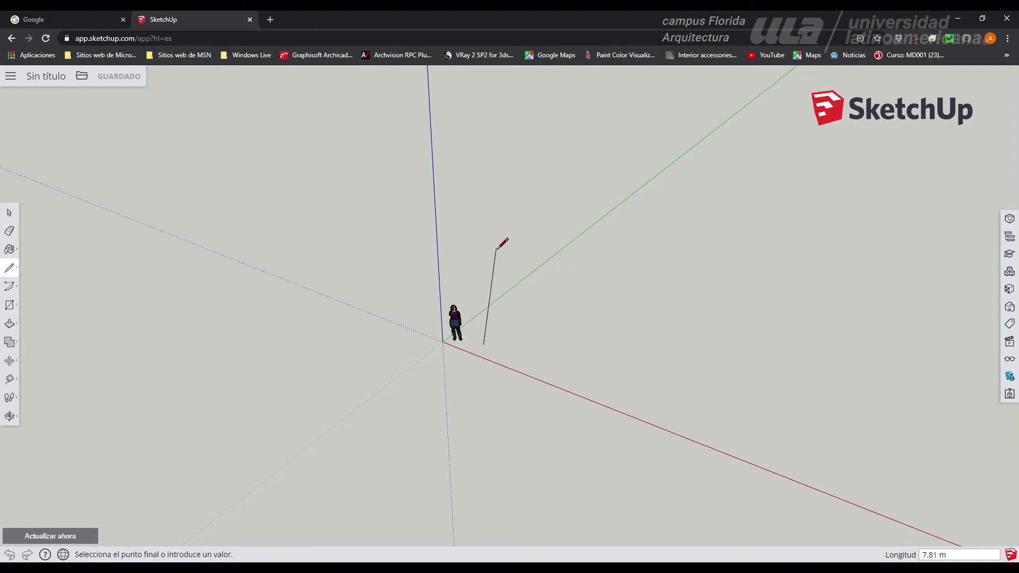
pyautogui.press('o')
pyautogui.moveTo(517, 293)
pyautogui.mouseDown(button='middle')
pyautogui.moveTo(530, 221)
pyautogui.moveTo(542, 303)
pyautogui.mouseUp(button='middle')
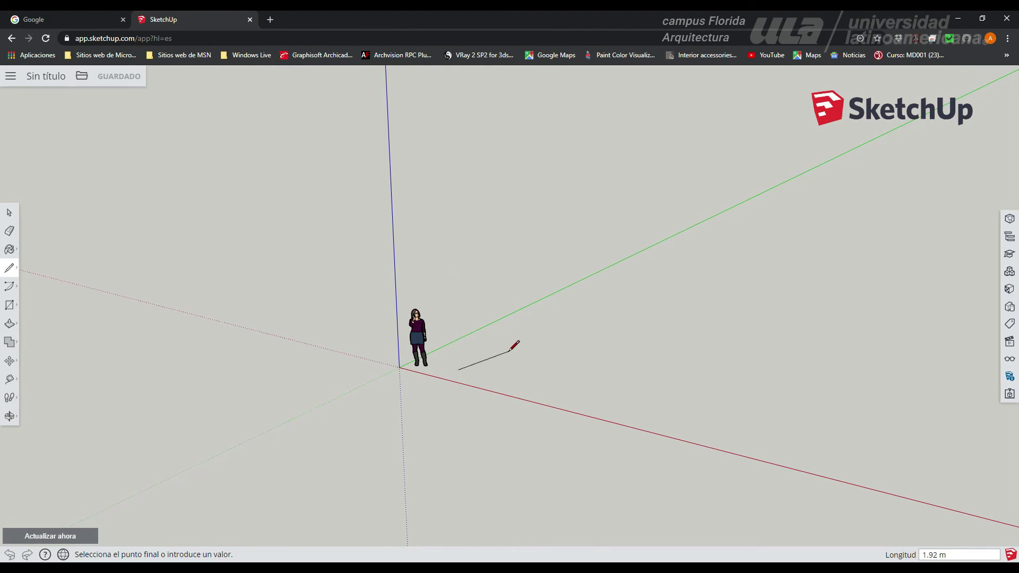
pyautogui.click(587, 301)
pyautogui.click(711, 322)
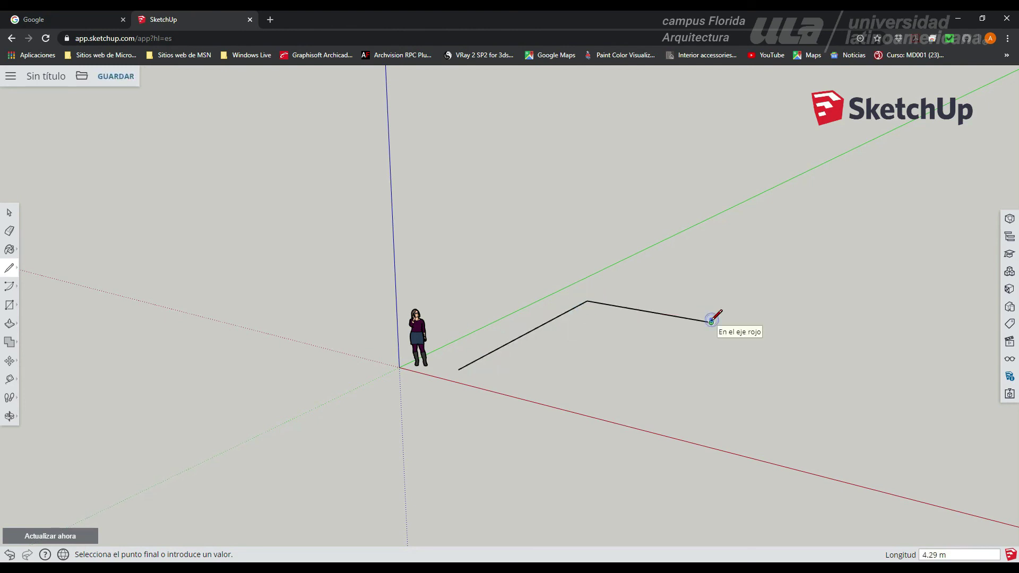
pyautogui.click(606, 406)
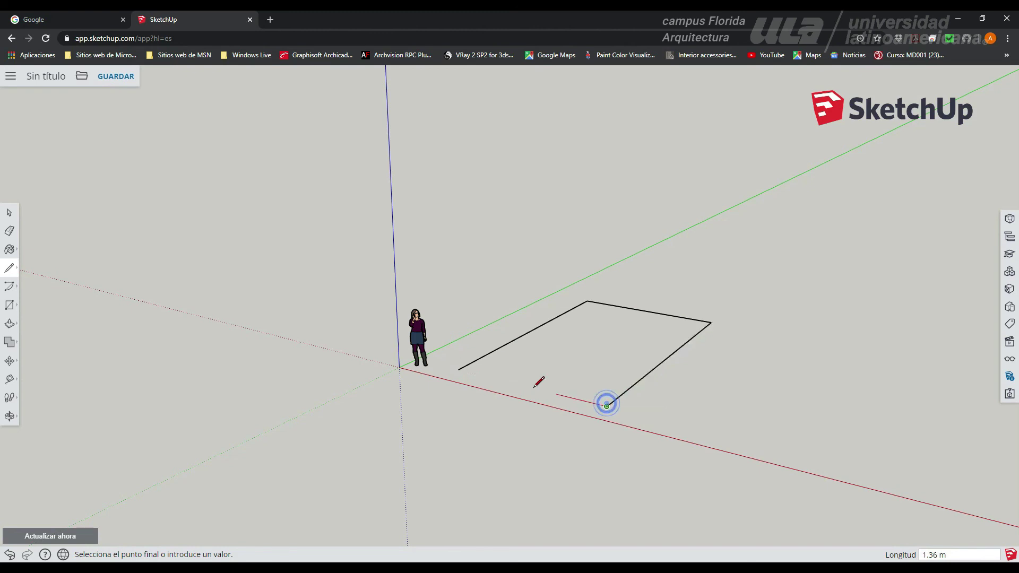
pyautogui.click(459, 370)
# Step: Draw a closed L-shaped face beside the rectangle with axis-aligned lines, making both edges at its inner corner 5 m long
pyautogui.moveTo(536, 380); pyautogui.dragTo(572, 487, button='middle')
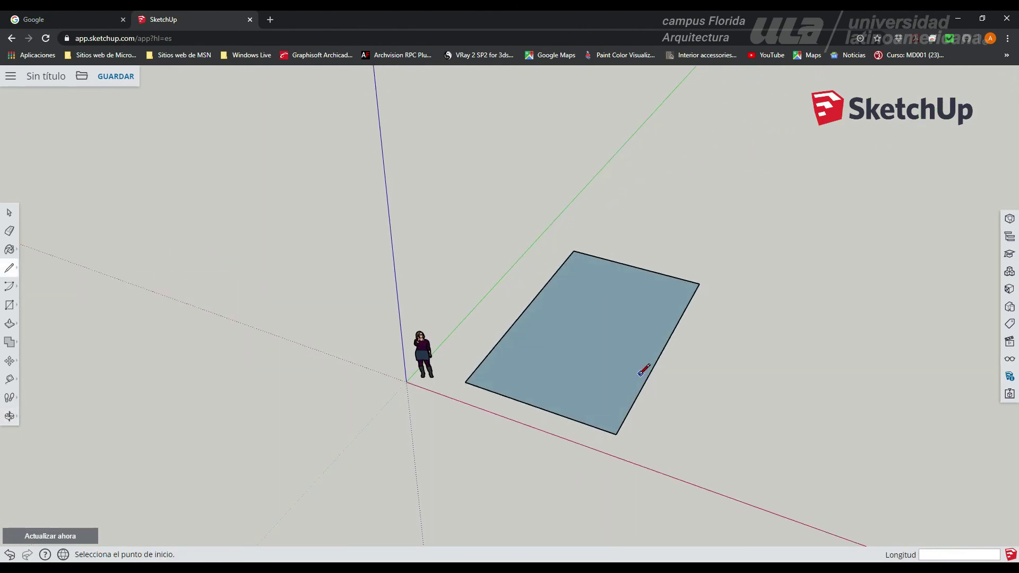
pyautogui.moveTo(657, 425); pyautogui.dragTo(600, 398, button='middle')
pyautogui.scroll(-5, 599, 398)
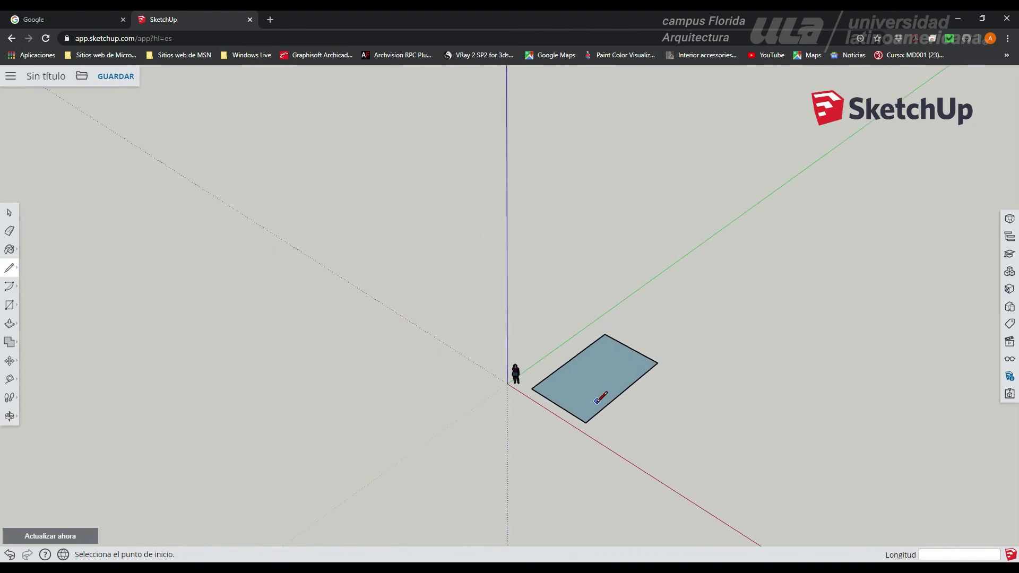
pyautogui.scroll(4, 721, 432)
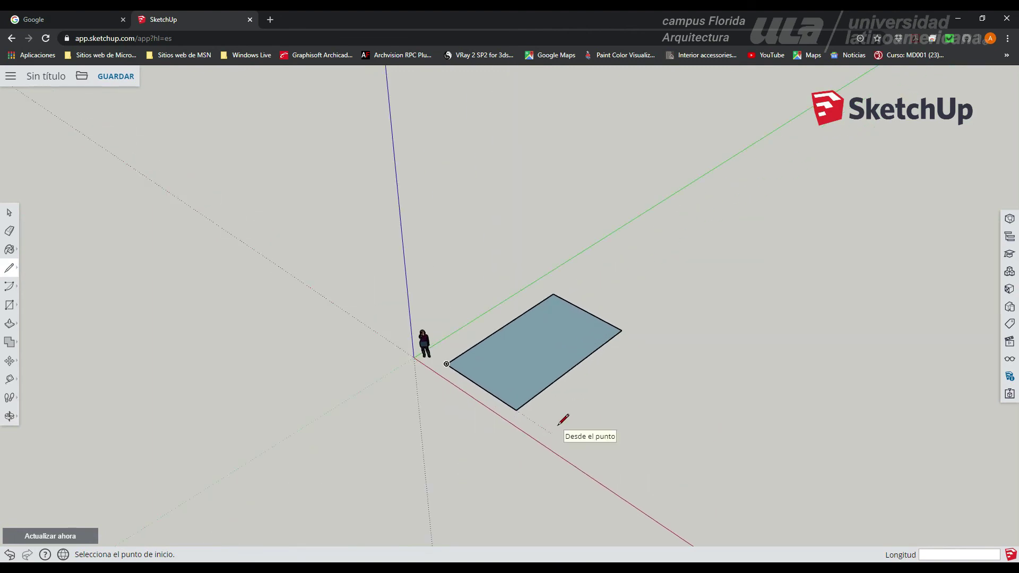
pyautogui.click(552, 434)
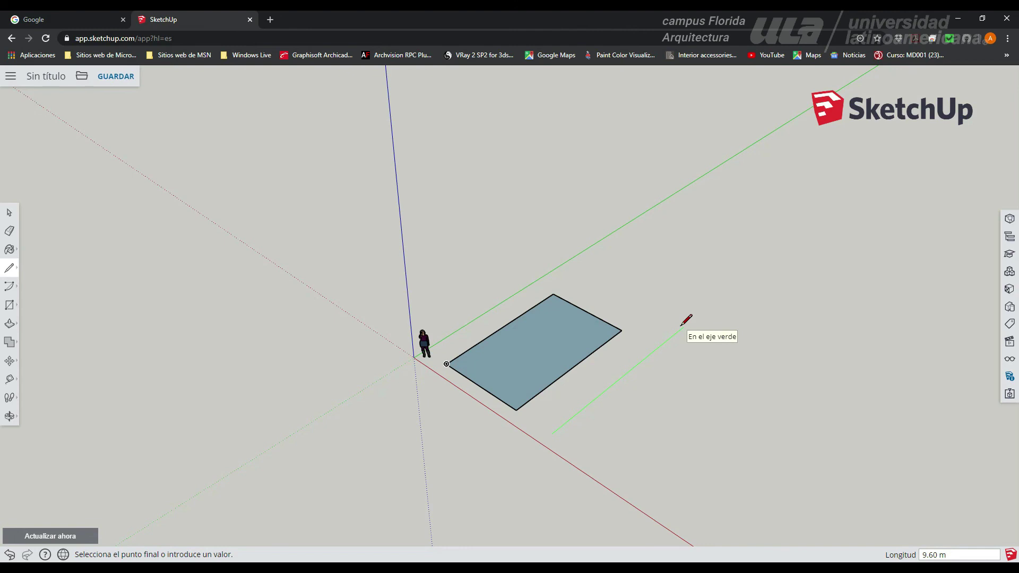
pyautogui.press('Return')
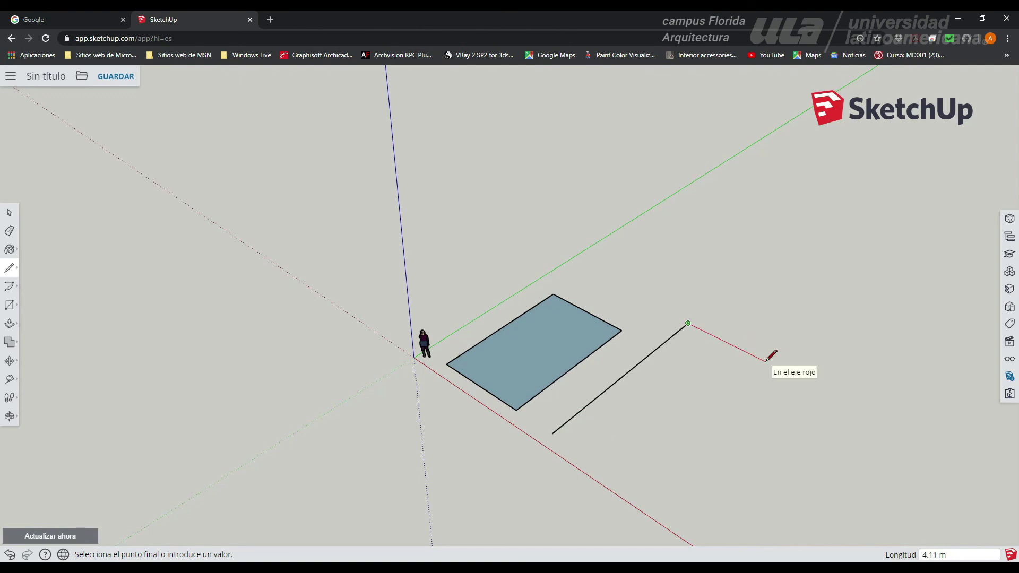
pyautogui.press('Return')
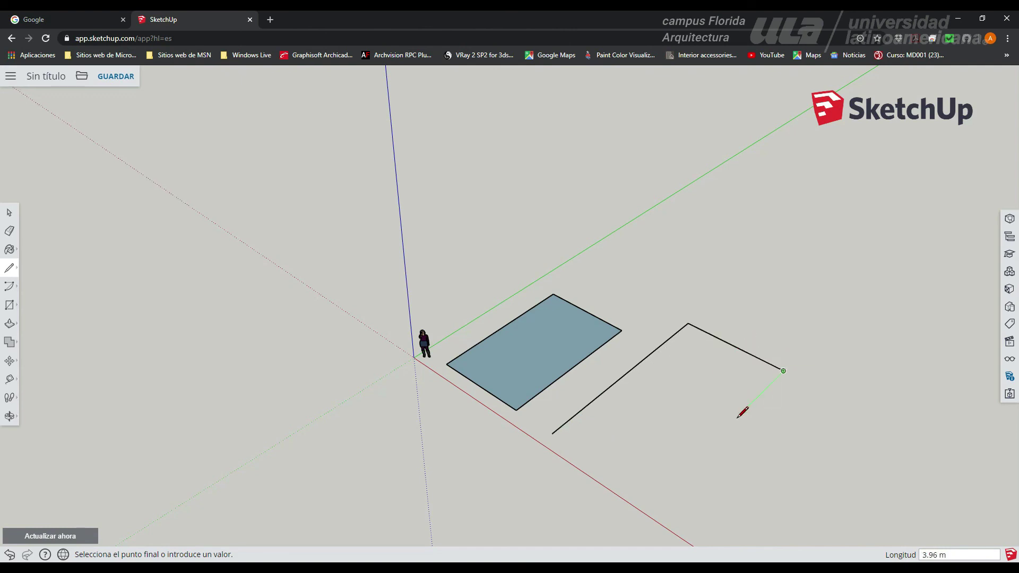
pyautogui.write('5')
pyautogui.press('Return')
pyautogui.write('5')
pyautogui.press('Return')
pyautogui.scroll(-2, 748, 523)
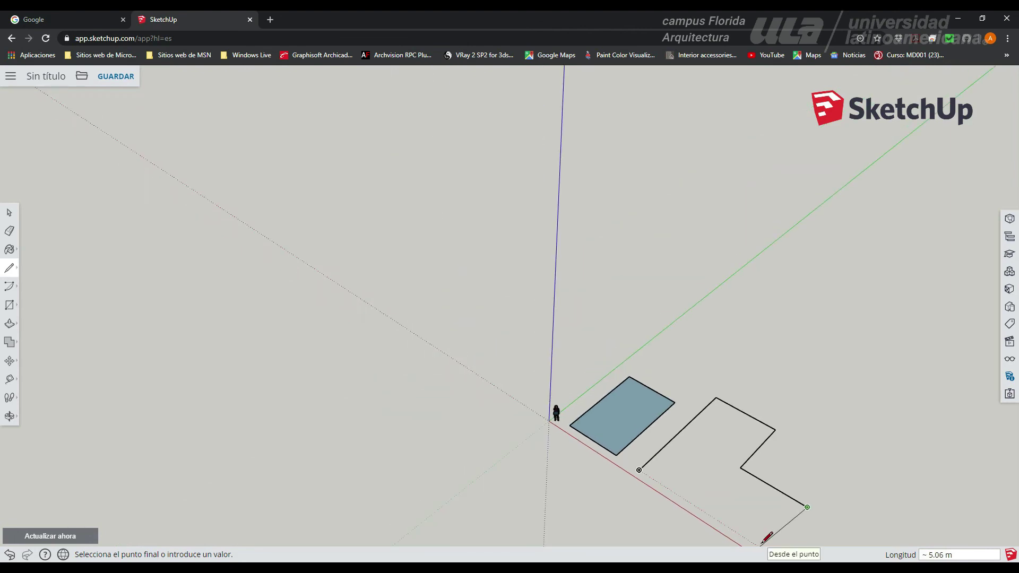
pyautogui.click(760, 542)
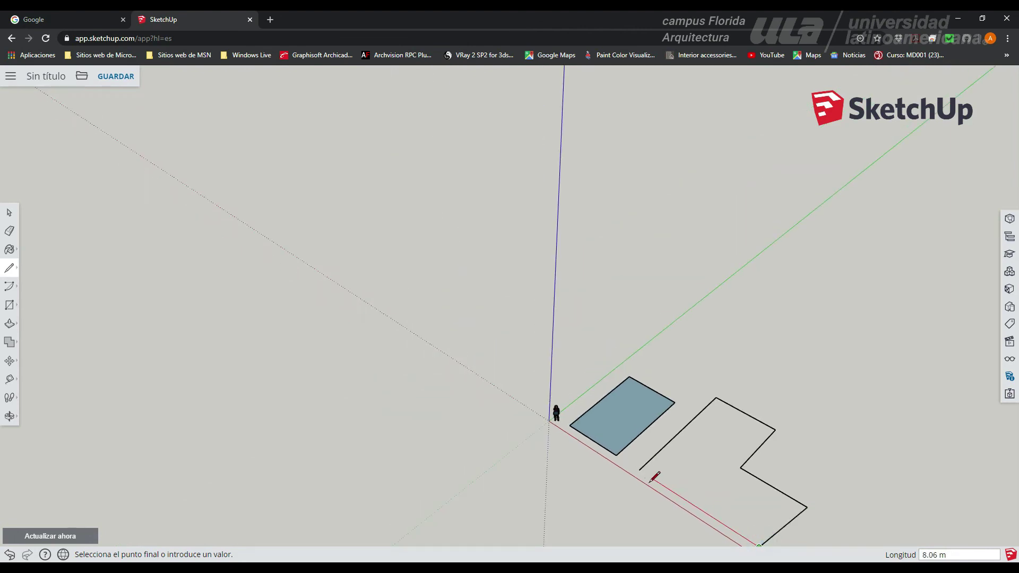
pyautogui.click(640, 470)
# Step: Raise the L-shaped face into a volume 5 m high with Push/Pull
pyautogui.moveTo(640, 469); pyautogui.dragTo(752, 509, button='middle')
pyautogui.scroll(4, 784, 425)
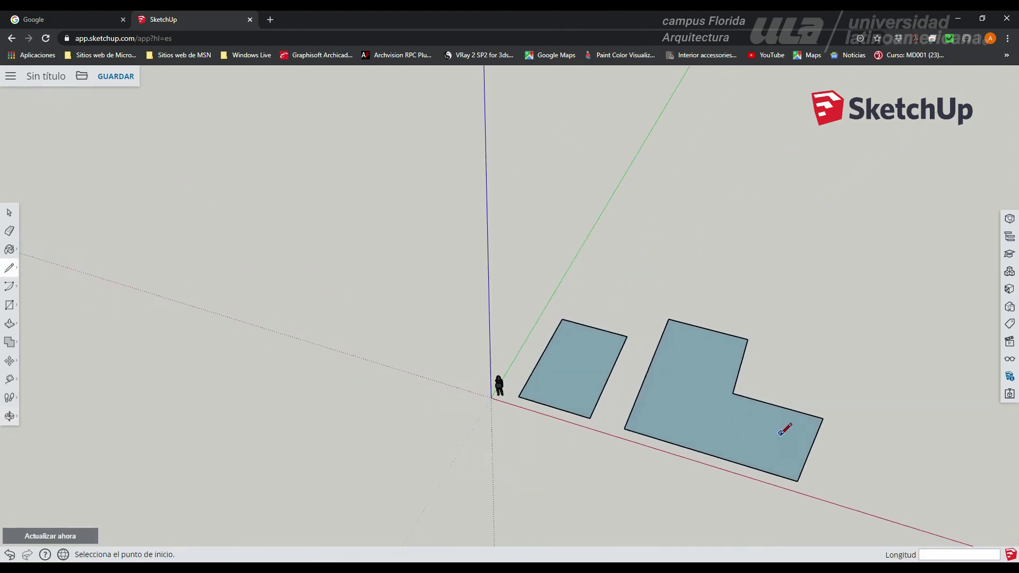
pyautogui.moveTo(740, 453); pyautogui.dragTo(332, 272, button='middle')
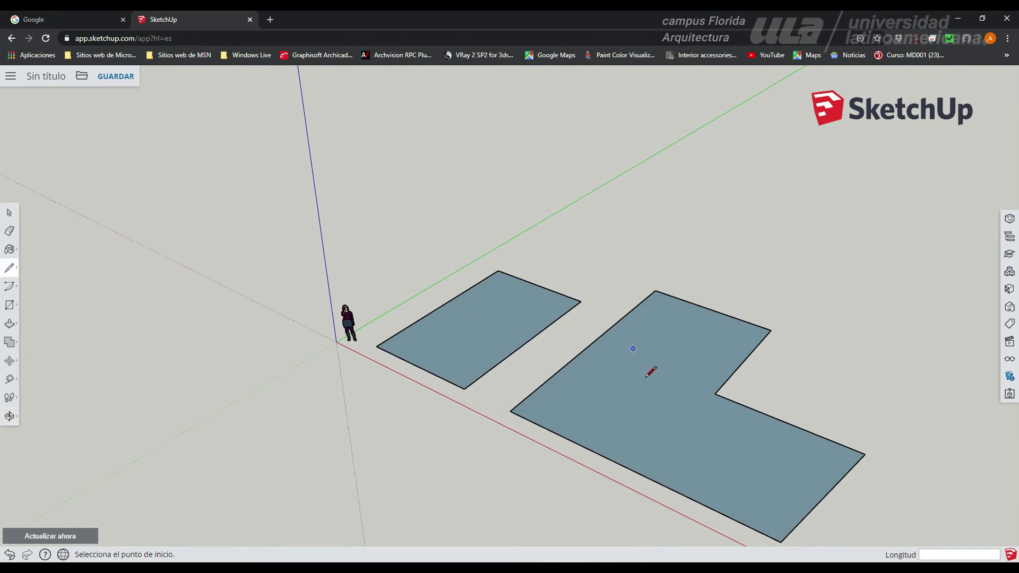
pyautogui.moveTo(753, 413); pyautogui.dragTo(781, 430, button='middle')
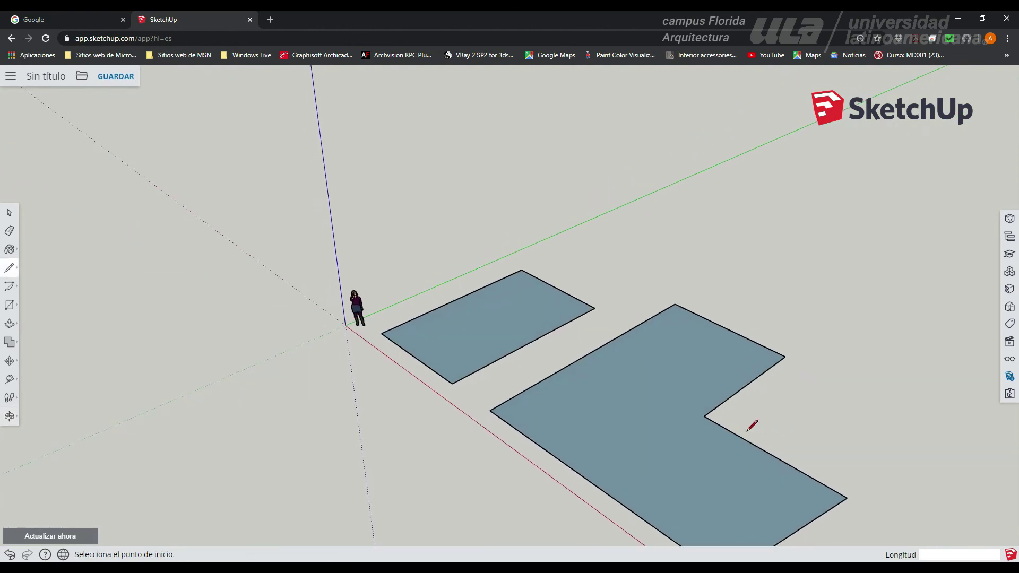
pyautogui.click(9, 325)
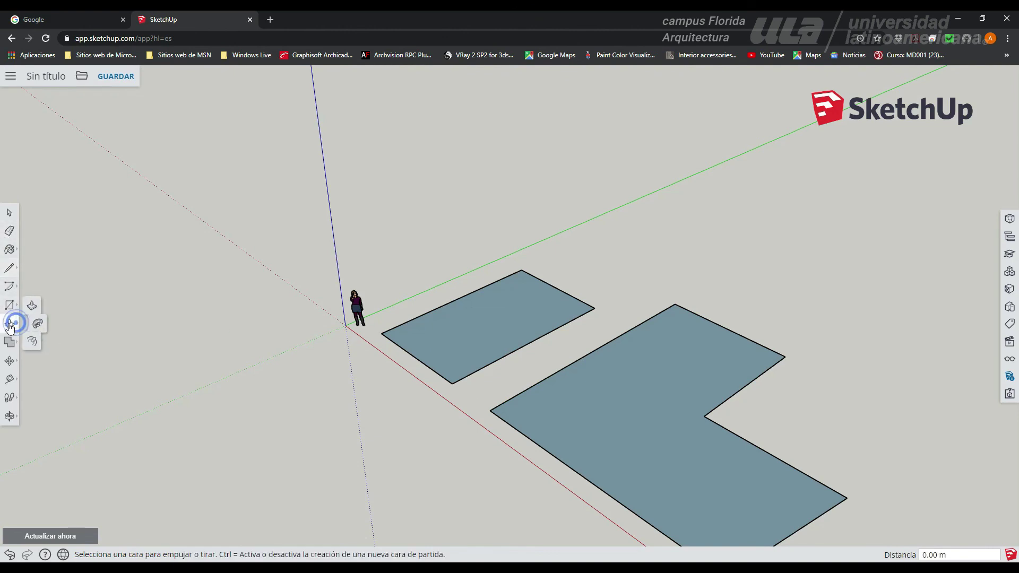
pyautogui.click(36, 304)
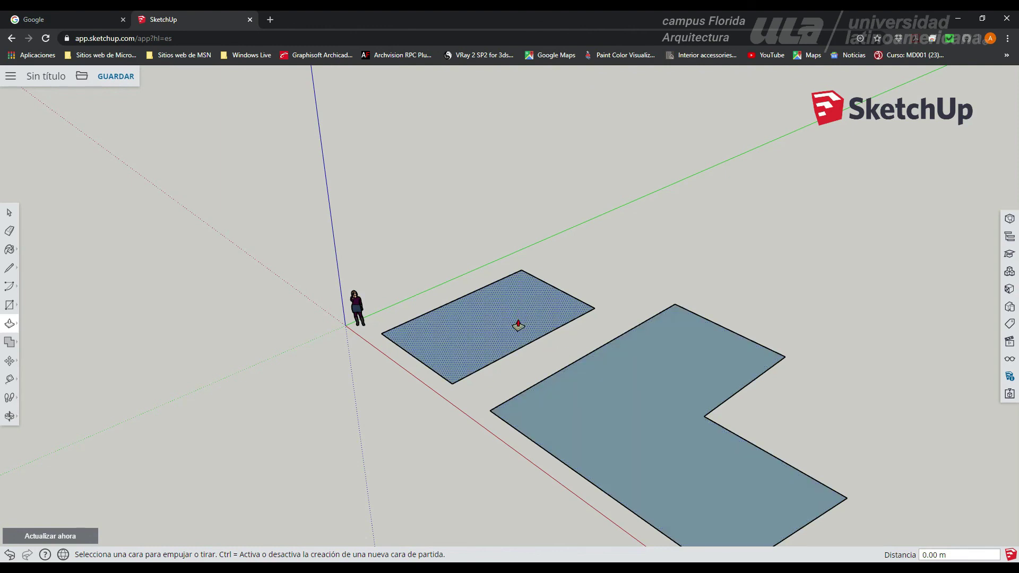
pyautogui.moveTo(549, 450); pyautogui.dragTo(382, 441, button='middle')
pyautogui.scroll(-1, 382, 441)
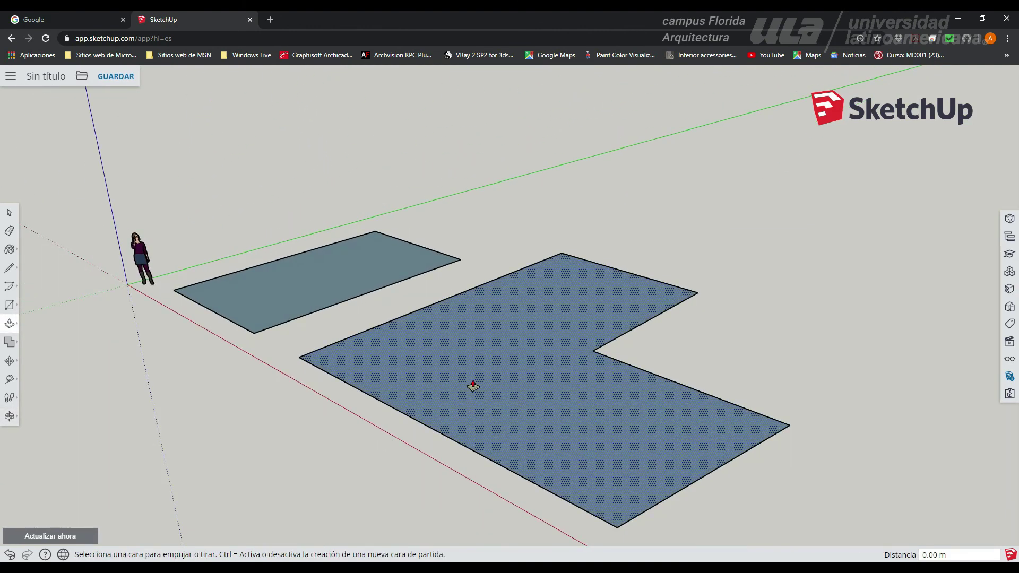
pyautogui.moveTo(473, 386); pyautogui.dragTo(502, 227)
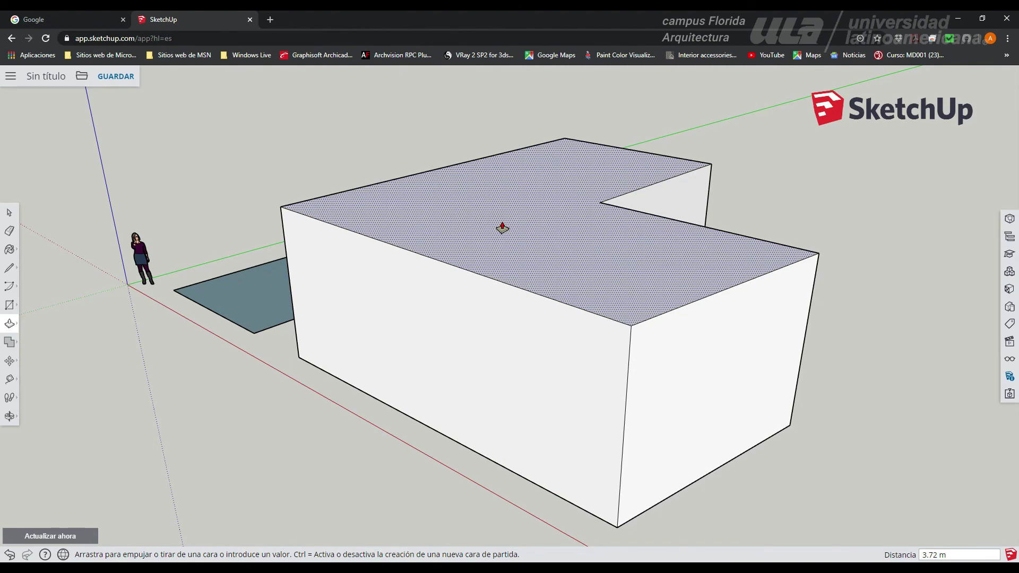
pyautogui.moveTo(502, 228)
pyautogui.mouseDown()
pyautogui.moveTo(507, 254)
pyautogui.moveTo(509, 234)
pyautogui.mouseUp()
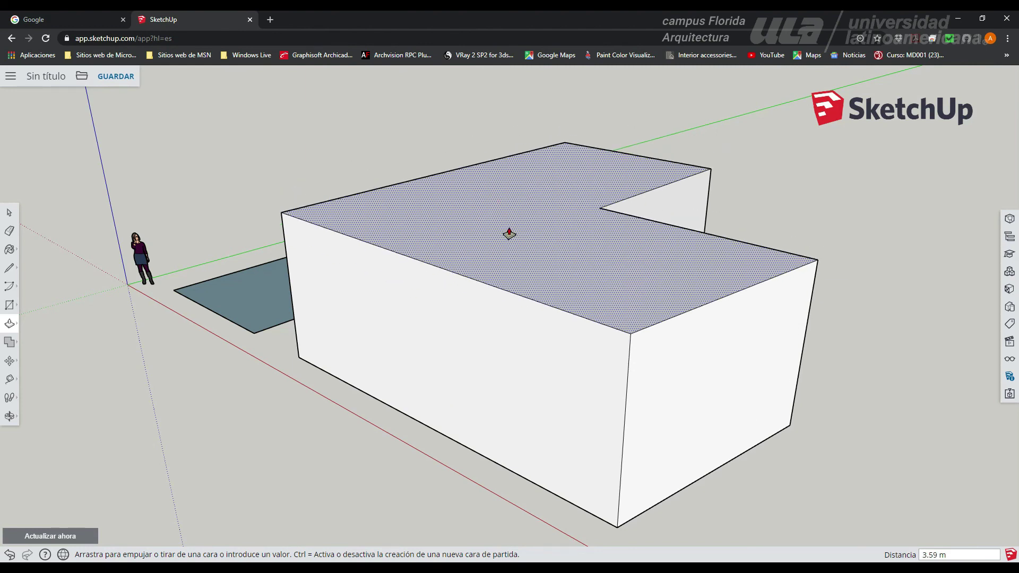
pyautogui.press('Return')
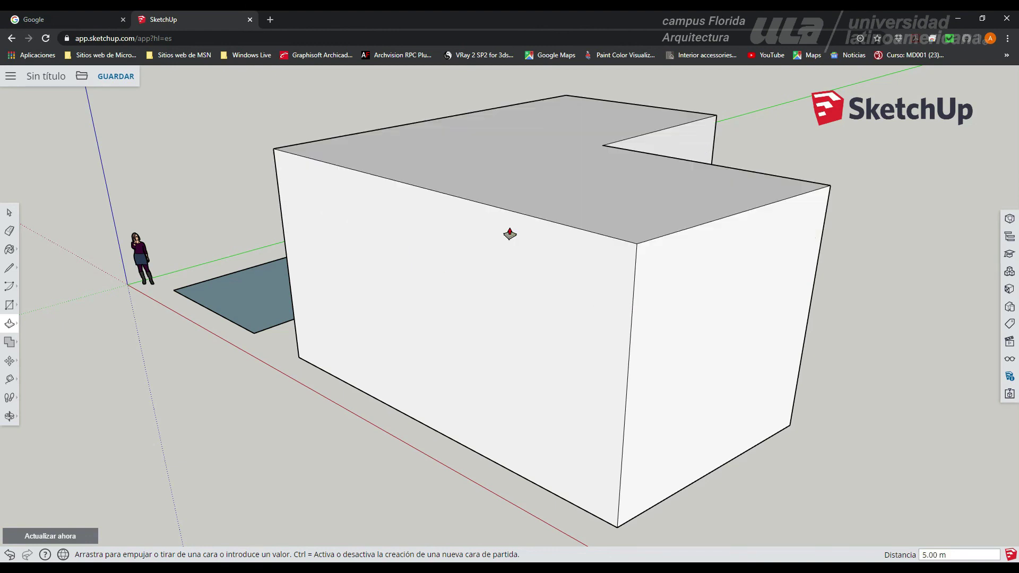
pyautogui.scroll(-6, 519, 371)
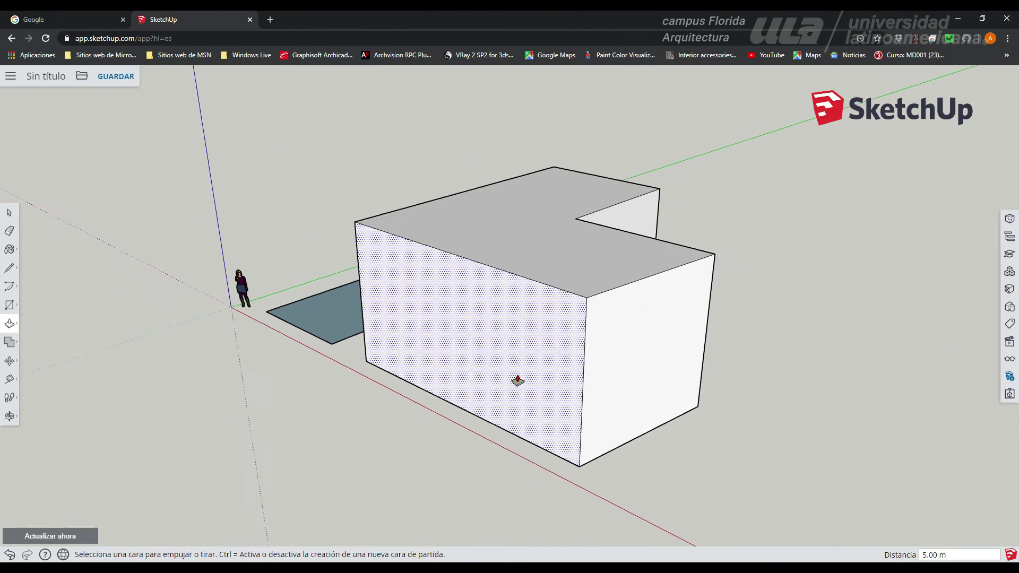
# Step: Extend the end face of the L volume's wing along the red axis by about 5.46 m with Push/Pull
pyautogui.moveTo(504, 384); pyautogui.dragTo(846, 375, button='middle')
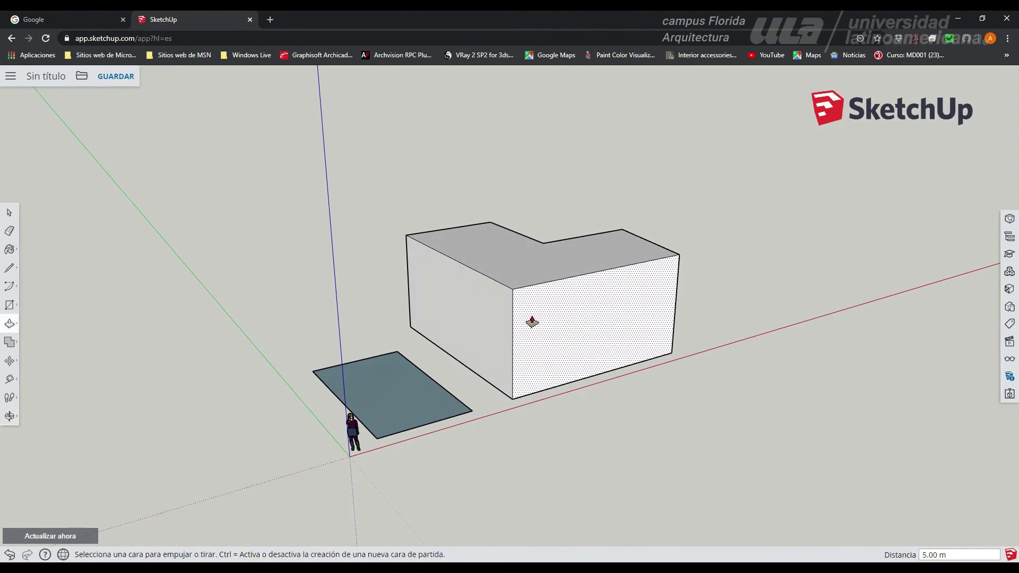
pyautogui.moveTo(459, 318); pyautogui.dragTo(648, 357, button='middle')
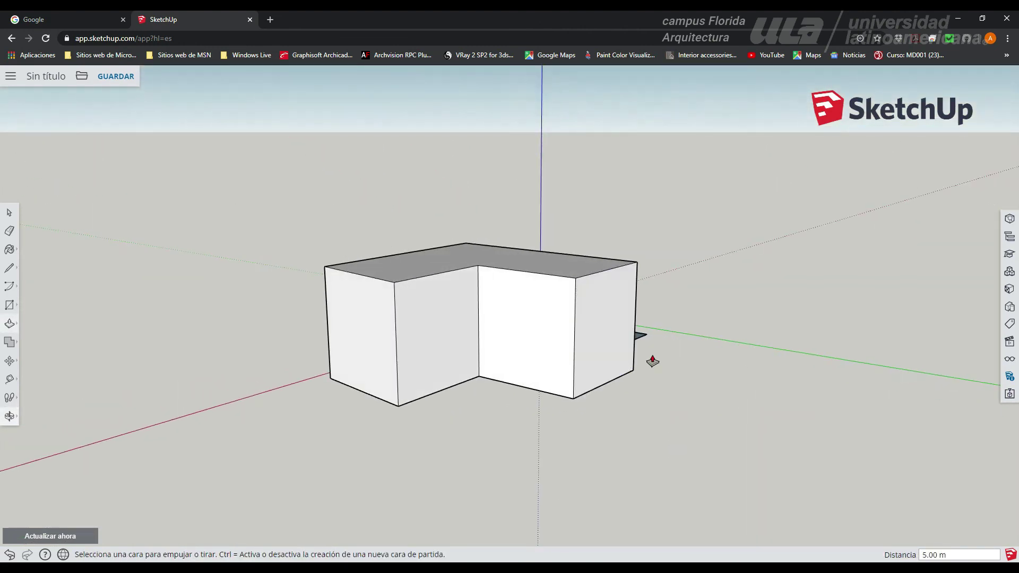
pyautogui.moveTo(357, 364); pyautogui.dragTo(602, 373, button='middle')
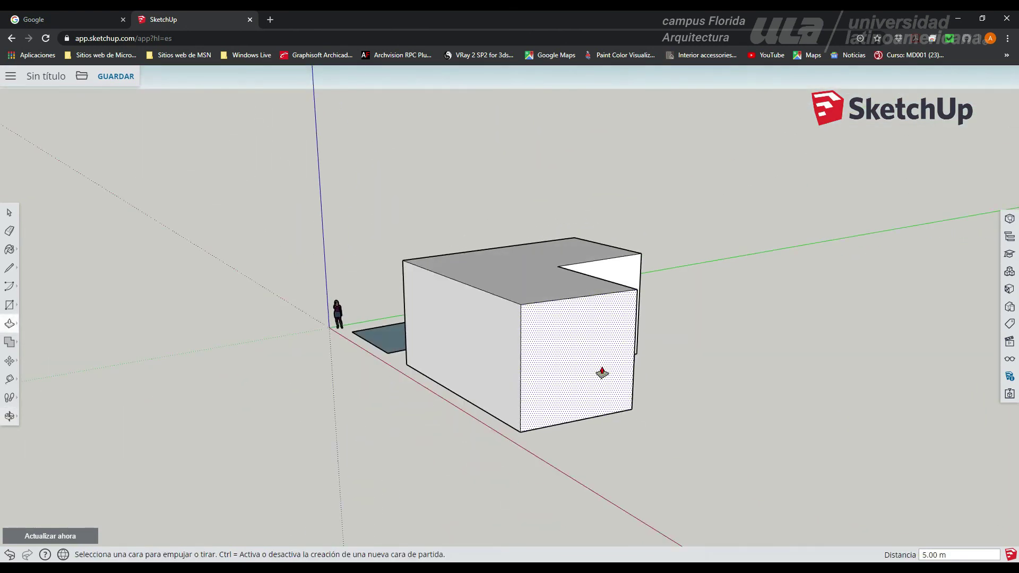
pyautogui.click(579, 375)
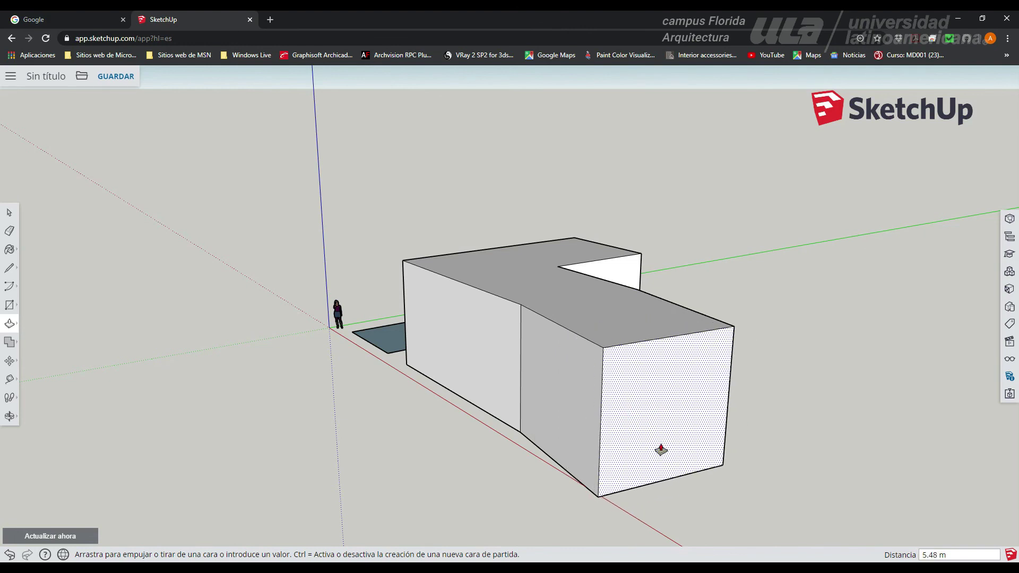
pyautogui.click(657, 441)
pyautogui.moveTo(517, 448); pyautogui.dragTo(632, 359, button='middle')
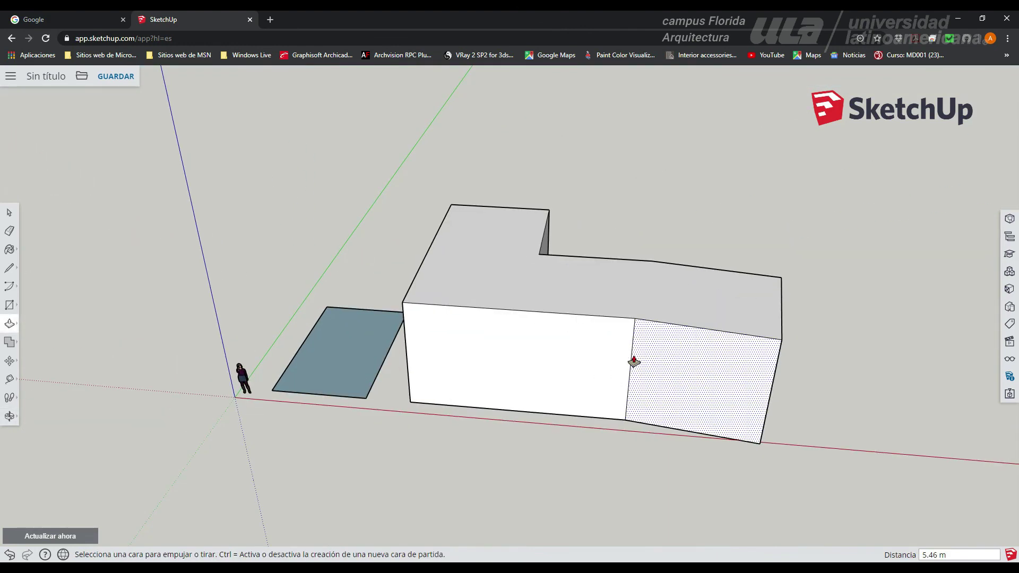
# Step: Extend the end face of the L volume's other wing, the one along the green axis, by 3 m with Push/Pull
pyautogui.moveTo(628, 432); pyautogui.dragTo(593, 530, button='middle')
pyautogui.moveTo(475, 385); pyautogui.dragTo(245, 325, button='middle')
pyautogui.moveTo(629, 357); pyautogui.dragTo(749, 391)
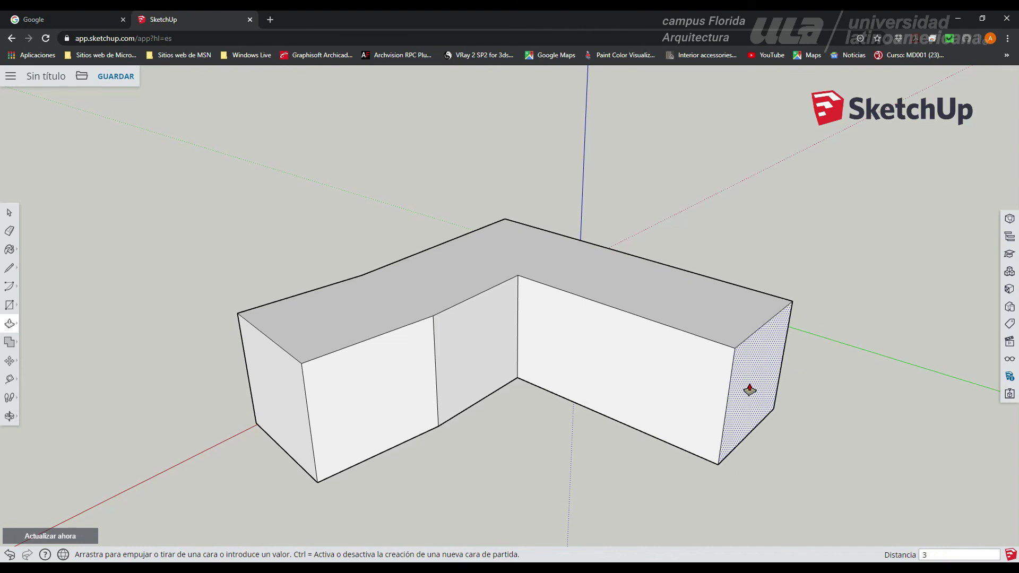
pyautogui.press('Return')
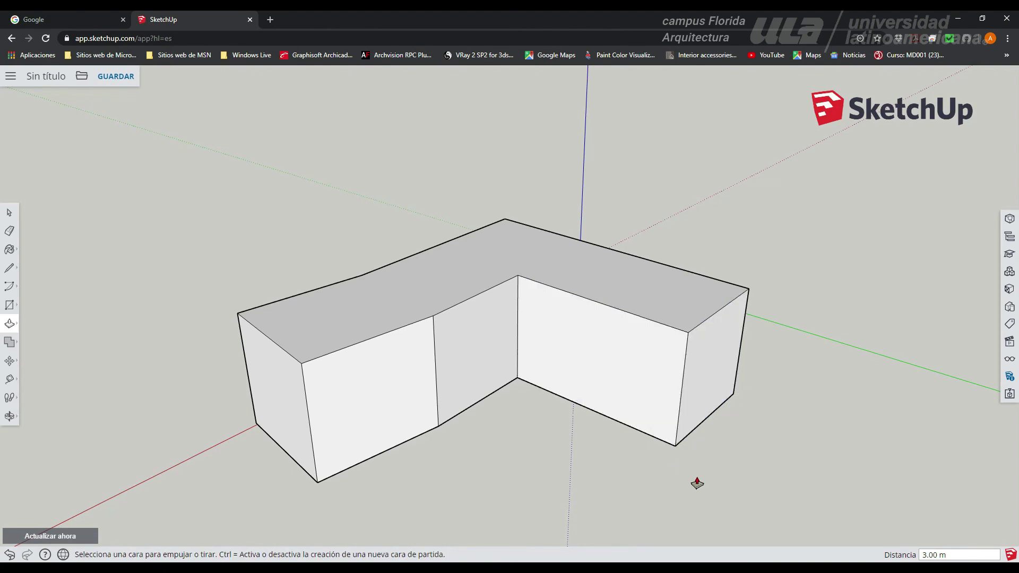
pyautogui.moveTo(697, 483); pyautogui.dragTo(509, 511, button='middle')
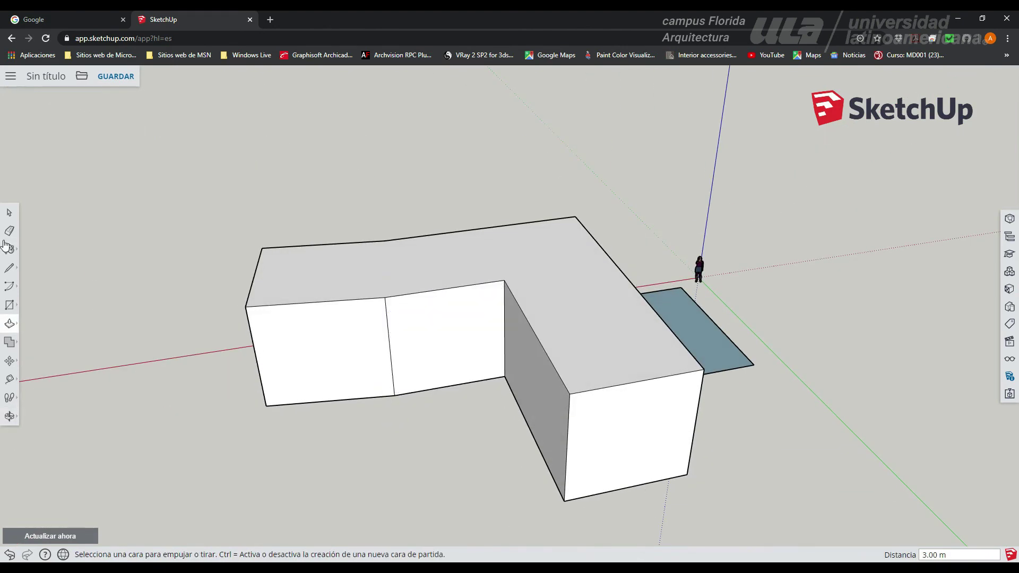
# Step: Split the top face of the green-axis wing with a line across it parallel to the red axis, near the inner corner
pyautogui.click(9, 268)
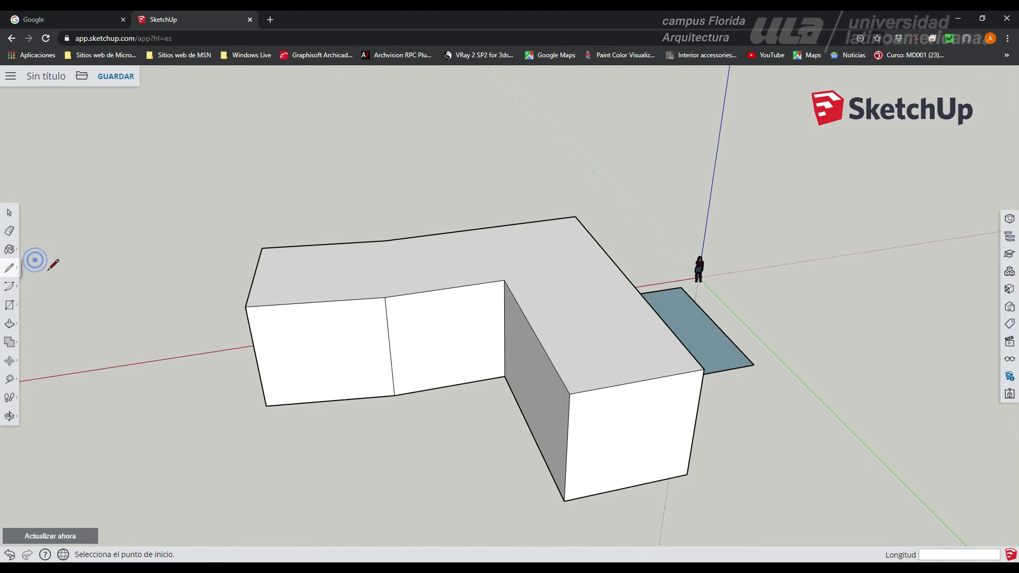
pyautogui.moveTo(564, 406); pyautogui.dragTo(467, 420, button='middle')
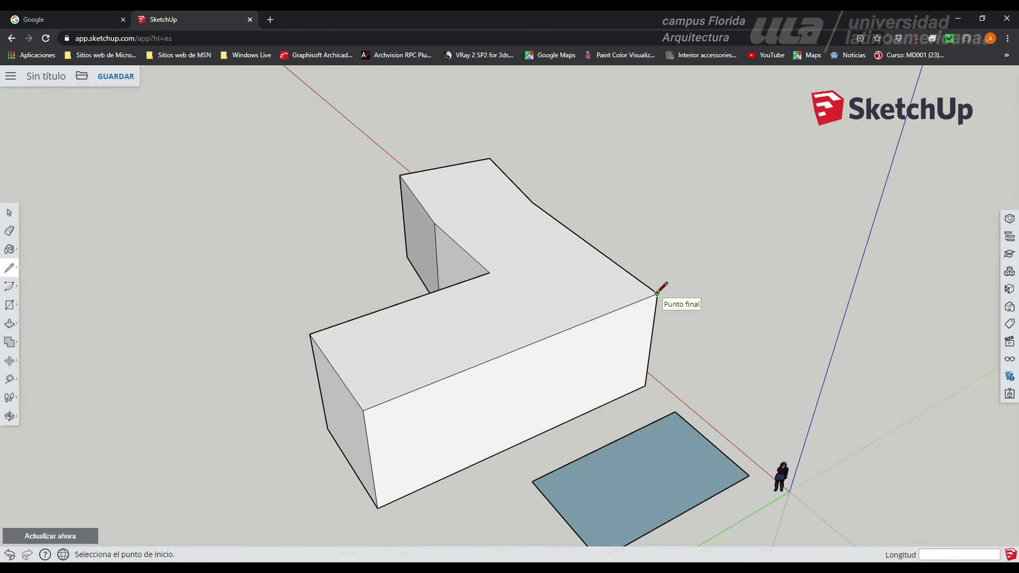
pyautogui.click(524, 346)
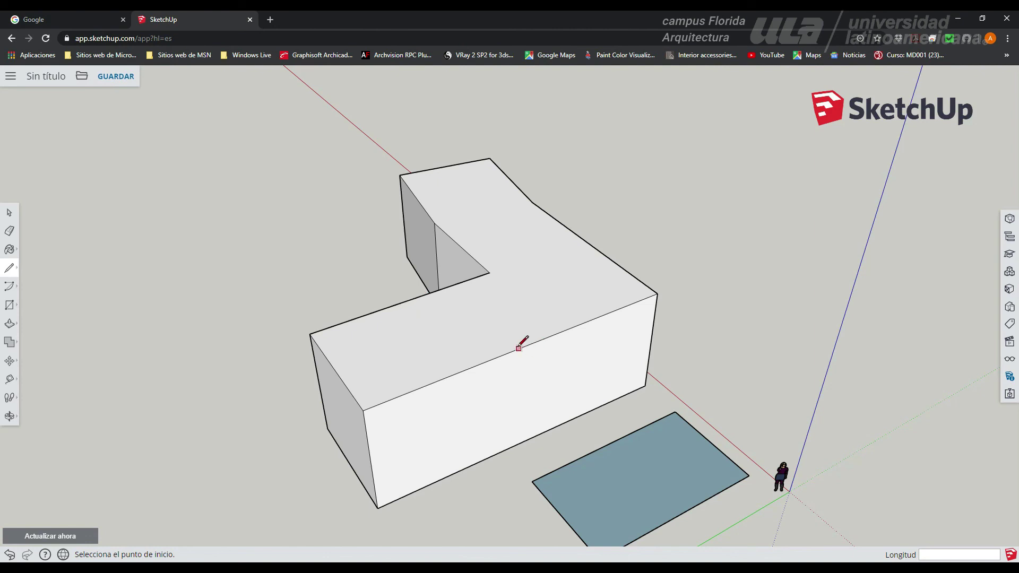
pyautogui.click(524, 346)
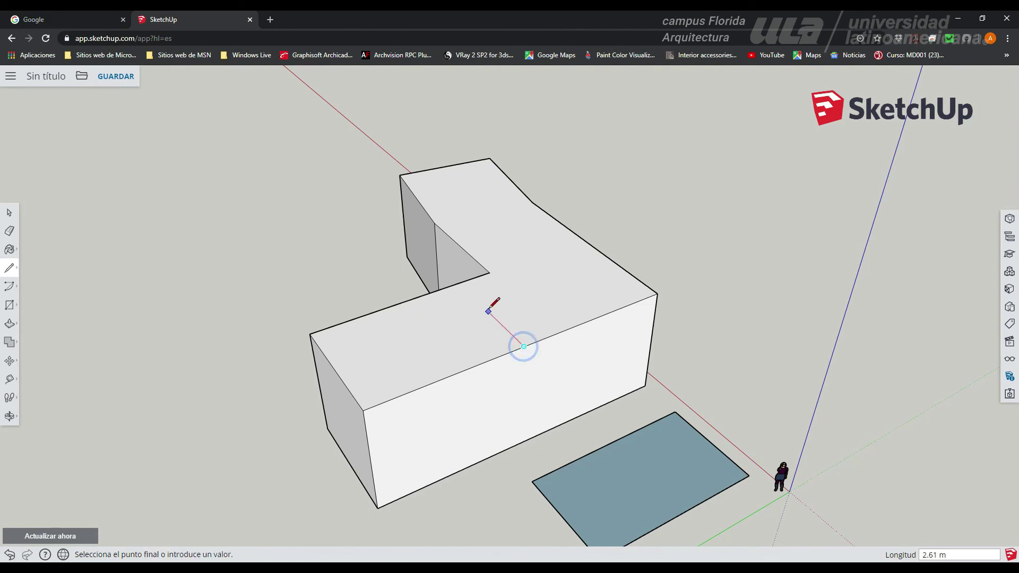
pyautogui.click(461, 276)
pyautogui.moveTo(423, 361)
pyautogui.mouseDown(button='middle')
pyautogui.moveTo(527, 380)
pyautogui.moveTo(429, 323)
pyautogui.moveTo(457, 289)
pyautogui.mouseUp(button='middle')
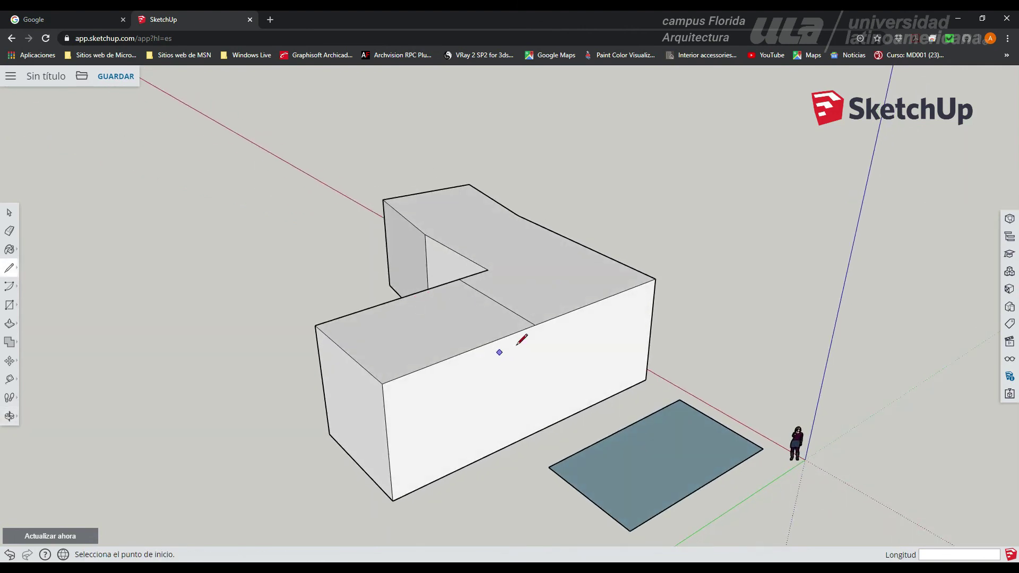
# Step: Push the outer part of the split top face down to form a step in the green-axis wing
pyautogui.click(10, 325)
pyautogui.moveTo(403, 338); pyautogui.dragTo(451, 387)
pyautogui.moveTo(393, 416); pyautogui.dragTo(519, 416, button='middle')
# Step: Split the step's vertical face at mid-height with a horizontal line and pull its lower half out about 3.65 m
pyautogui.click(9, 271)
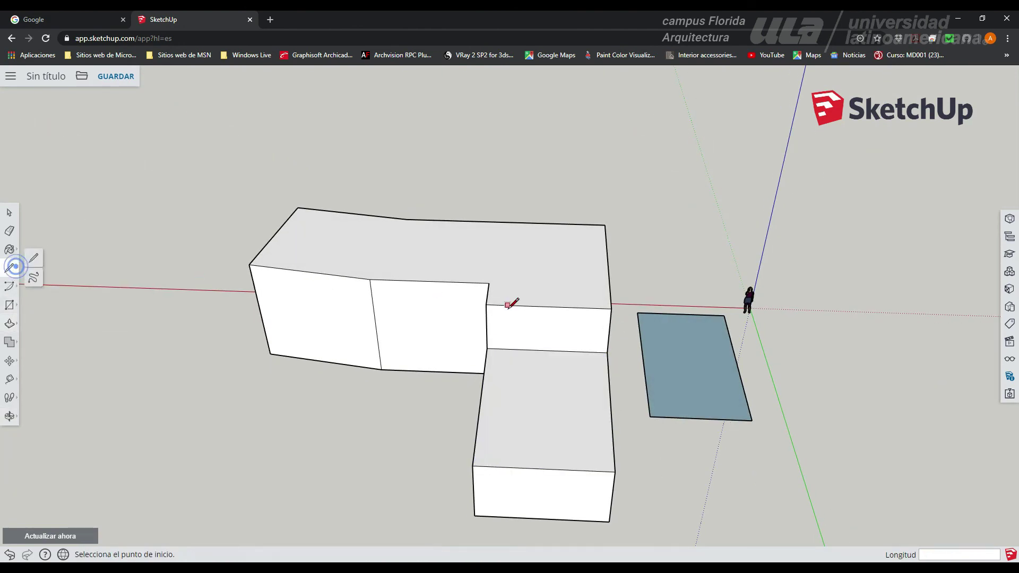
pyautogui.moveTo(477, 326); pyautogui.dragTo(505, 328, button='middle')
pyautogui.scroll(4, 524, 313)
pyautogui.click(528, 303)
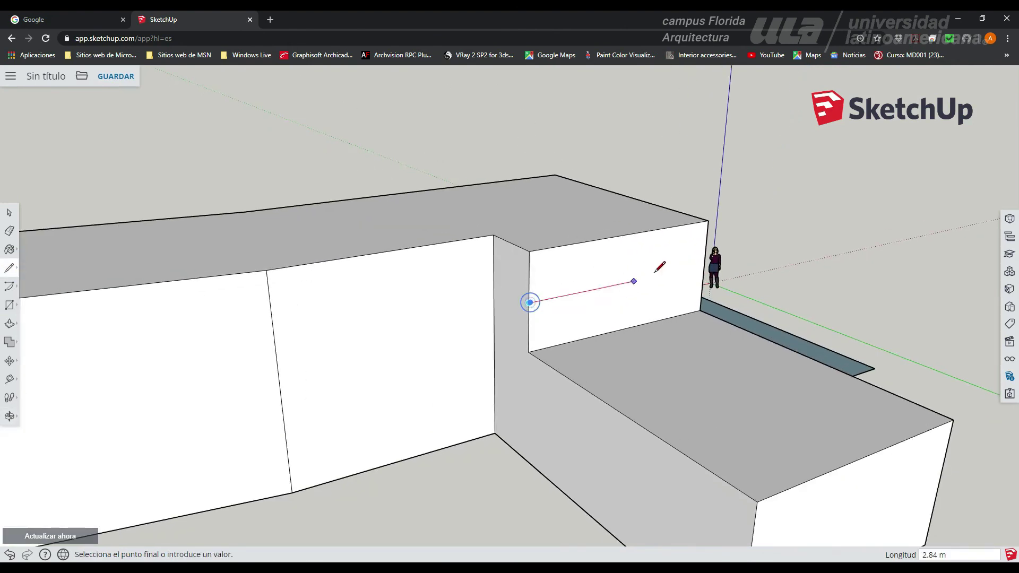
pyautogui.click(10, 324)
pyautogui.moveTo(573, 316); pyautogui.dragTo(680, 384)
pyautogui.scroll(-3, 537, 371)
pyautogui.moveTo(537, 368); pyautogui.dragTo(318, 404, button='middle')
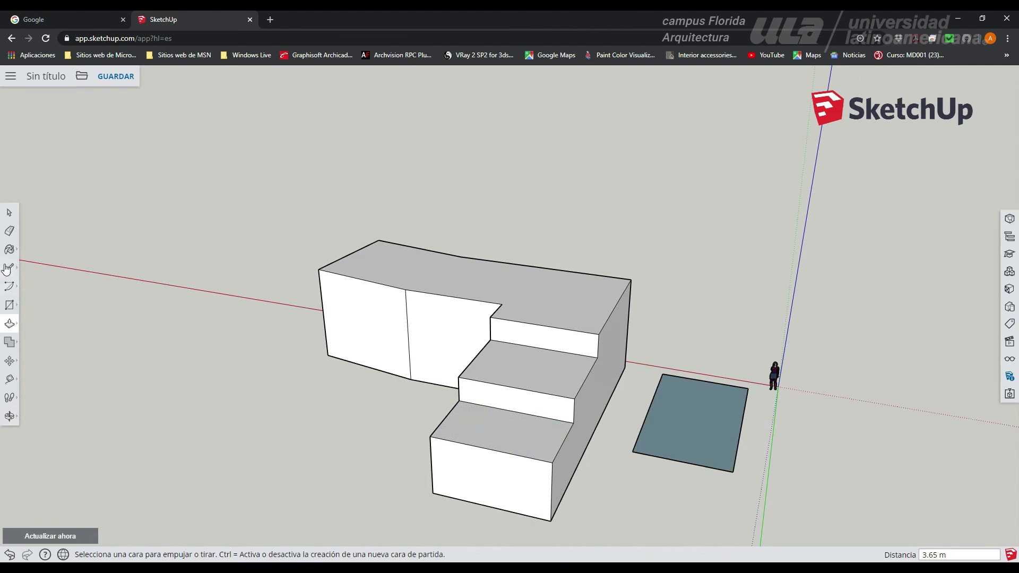
# Step: Divide the middle step's top face with a line along the wing and raise the half nearest the rectangle about 0.72 m
pyautogui.click(6, 272)
pyautogui.click(539, 348)
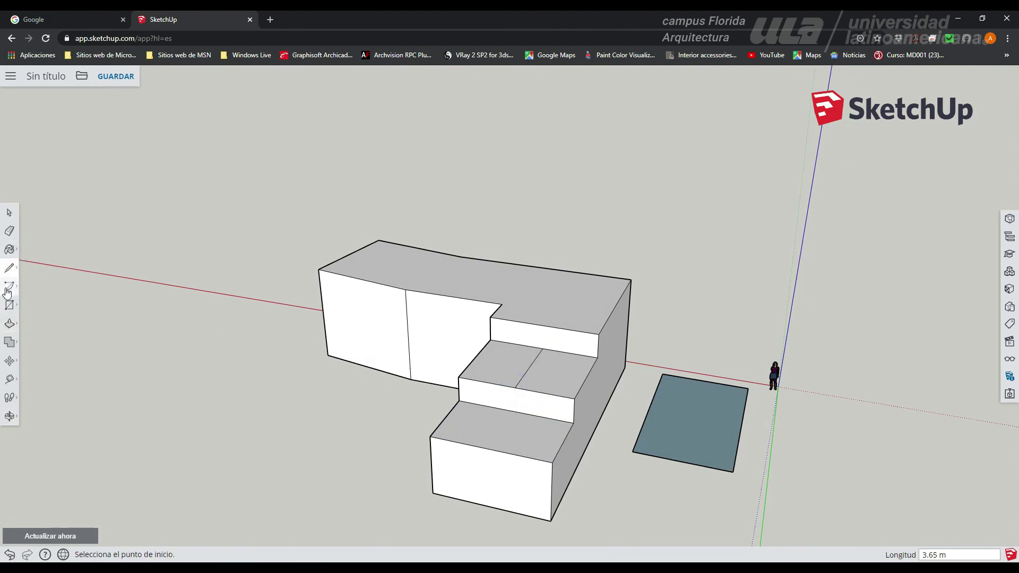
pyautogui.click(9, 323)
pyautogui.click(565, 385)
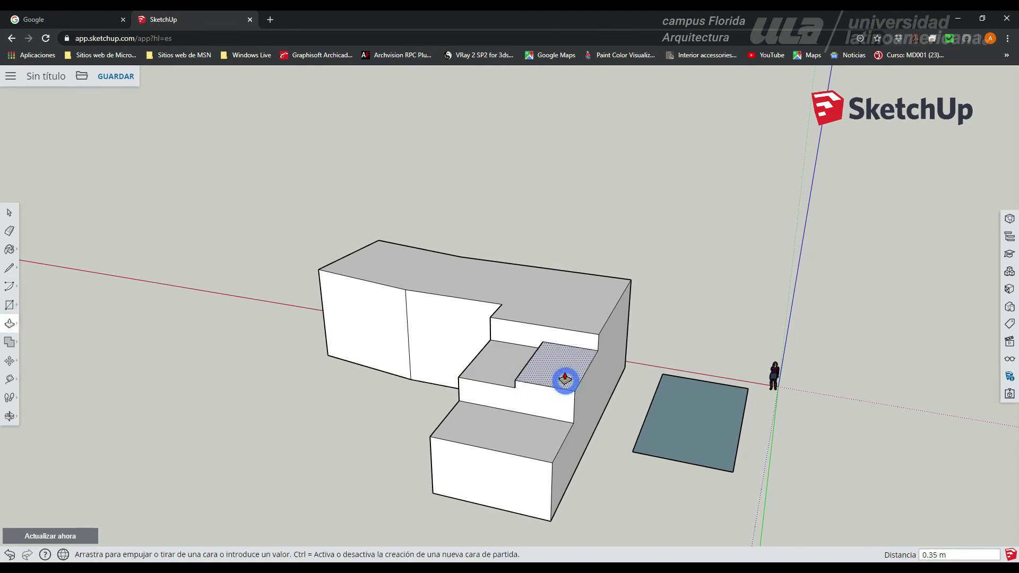
pyautogui.click(500, 368)
# Step: Draw a diagonal line about 7.44 m long across the red-axis wing's top face, from the inner side's bend to the outer end corner
pyautogui.moveTo(386, 393); pyautogui.dragTo(765, 429, button='middle')
pyautogui.moveTo(398, 421); pyautogui.dragTo(450, 466, button='middle')
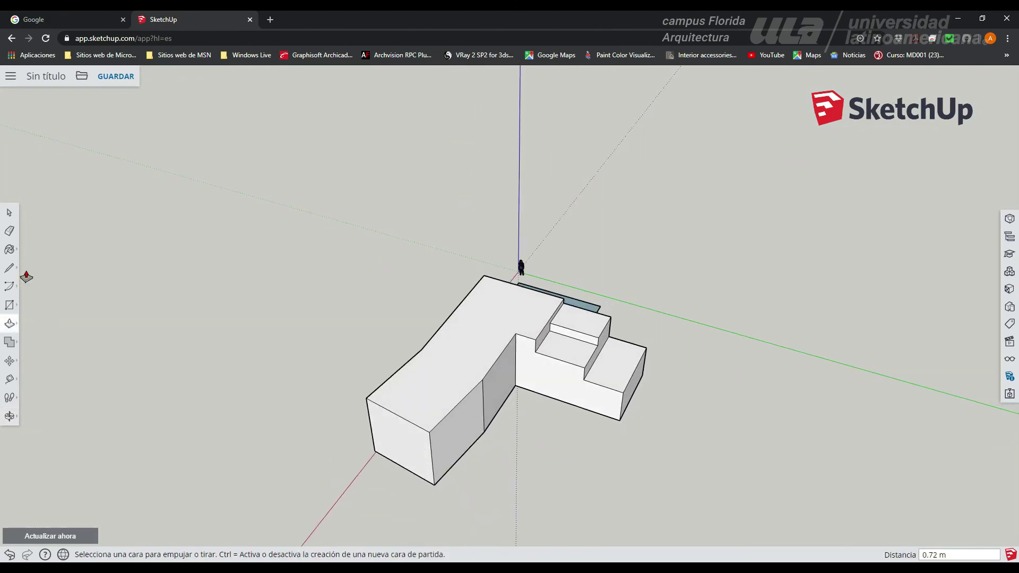
pyautogui.click(10, 269)
pyautogui.click(482, 379)
pyautogui.click(366, 397)
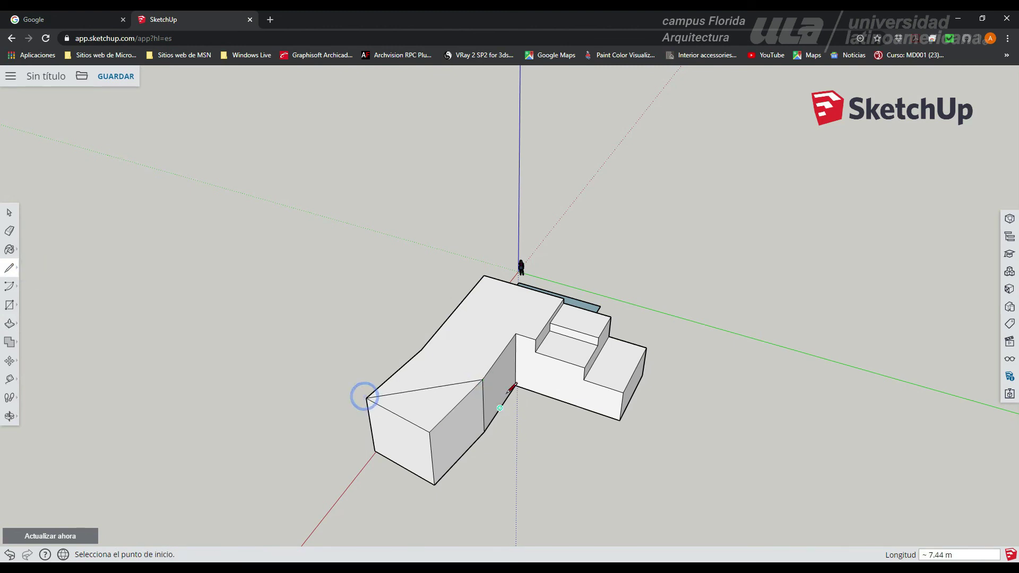
pyautogui.moveTo(477, 428); pyautogui.dragTo(447, 434, button='middle')
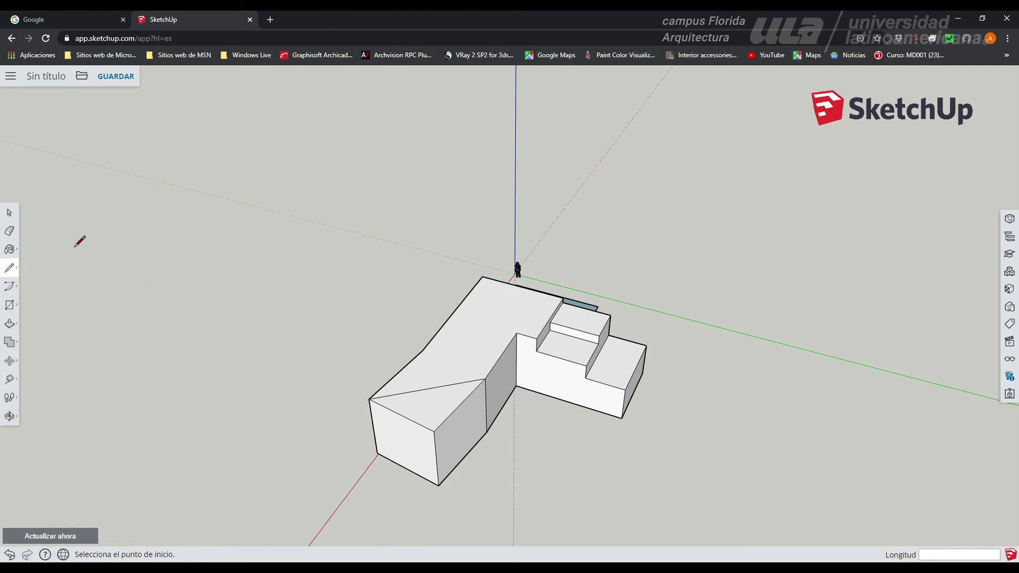
# Step: Push the triangular end of the red-axis wing's top face down 5 m to cut that corner off the volume
pyautogui.click(7, 324)
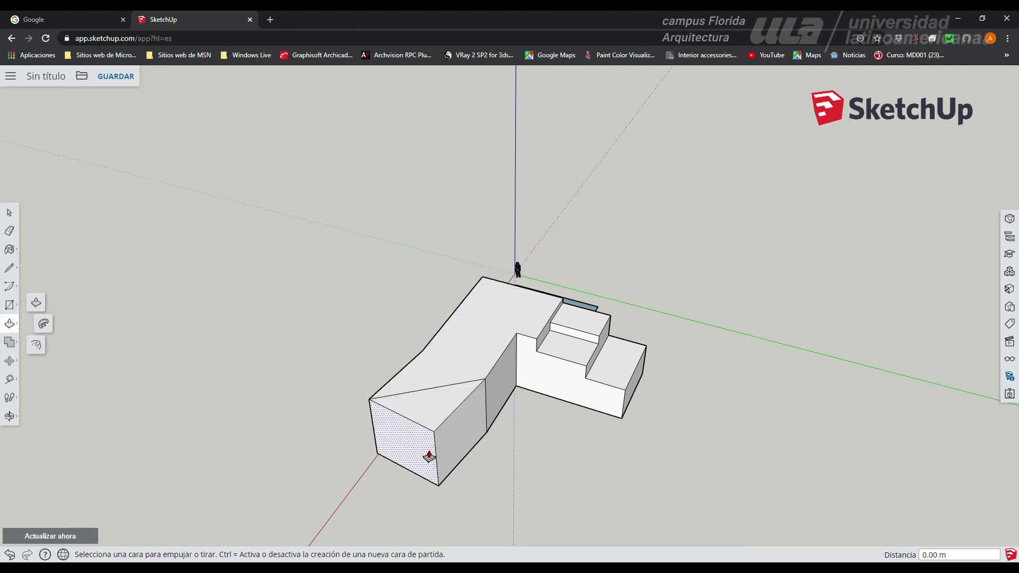
pyautogui.moveTo(428, 455); pyautogui.dragTo(494, 416, button='middle')
pyautogui.click(485, 417)
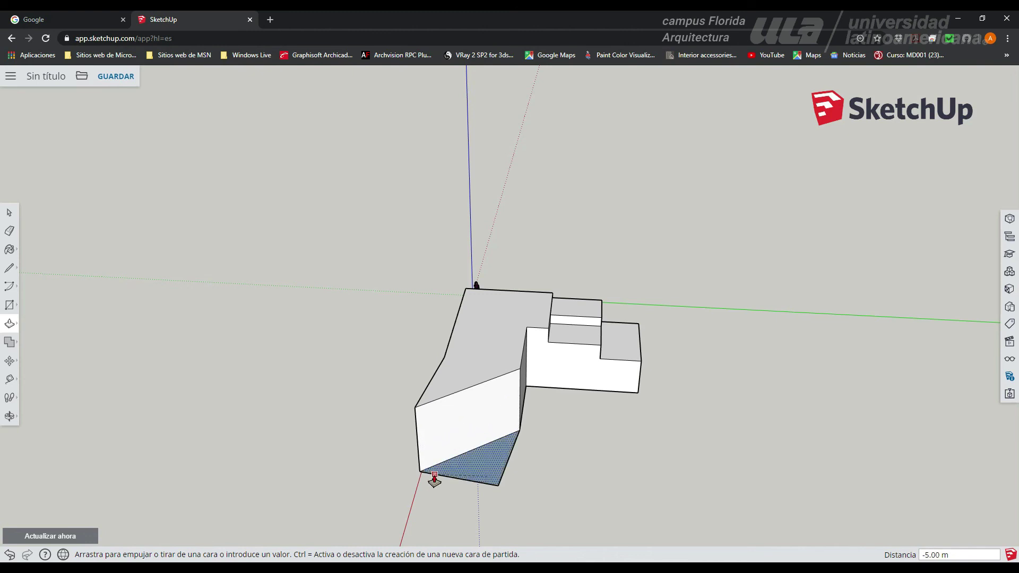
pyautogui.click(436, 479)
# Step: Extend the lowest step's end face along the green axis by about 5.45 m with Push/Pull
pyautogui.moveTo(477, 456); pyautogui.dragTo(421, 428, button='middle')
pyautogui.moveTo(639, 465); pyautogui.dragTo(711, 539)
pyautogui.moveTo(711, 539); pyautogui.dragTo(771, 413, button='middle')
pyautogui.moveTo(693, 420); pyautogui.dragTo(635, 416, button='middle')
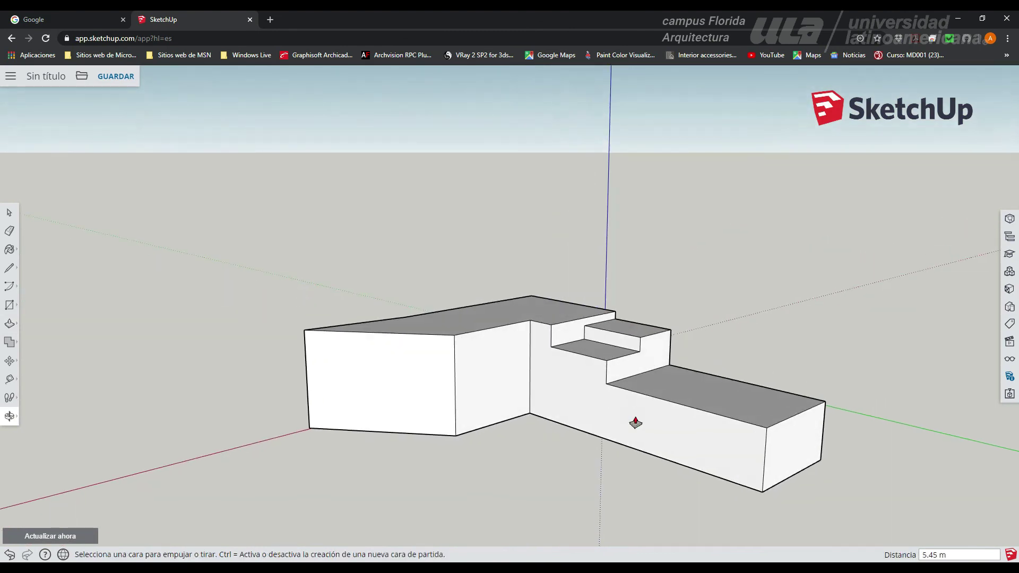
# Step: Draw a closed four-line rectangle, about 1.83 m high, on the long side face of the low green-axis wing
pyautogui.click(10, 304)
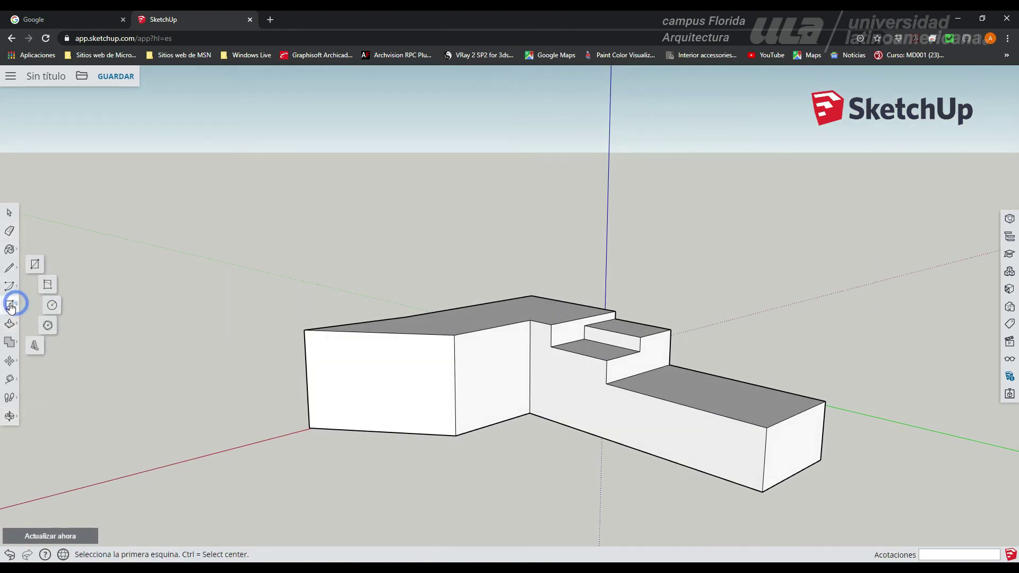
pyautogui.click(9, 267)
pyautogui.moveTo(557, 419); pyautogui.dragTo(667, 391, button='middle')
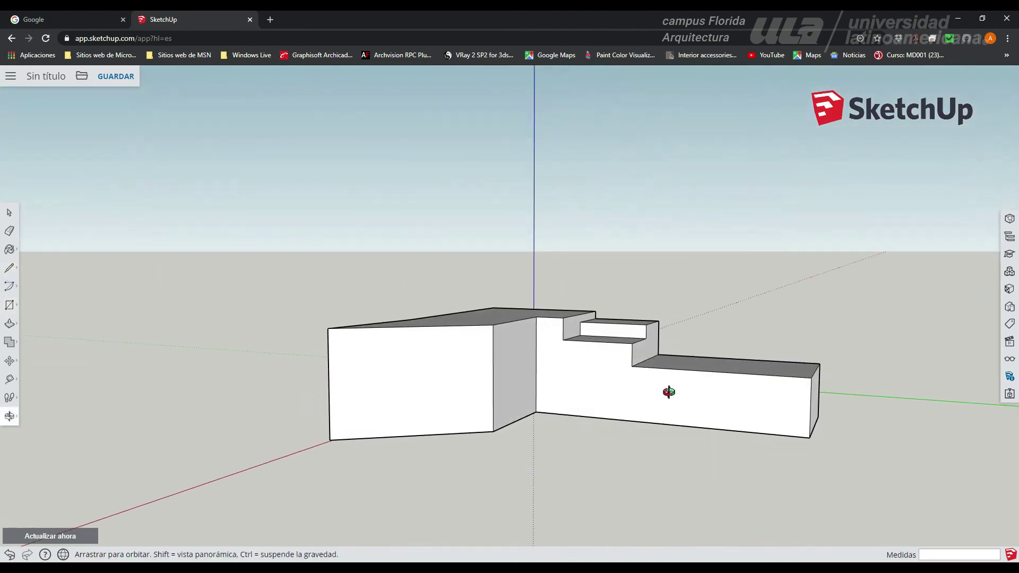
pyautogui.moveTo(425, 396); pyautogui.dragTo(804, 397, button='middle')
pyautogui.scroll(5, 705, 382)
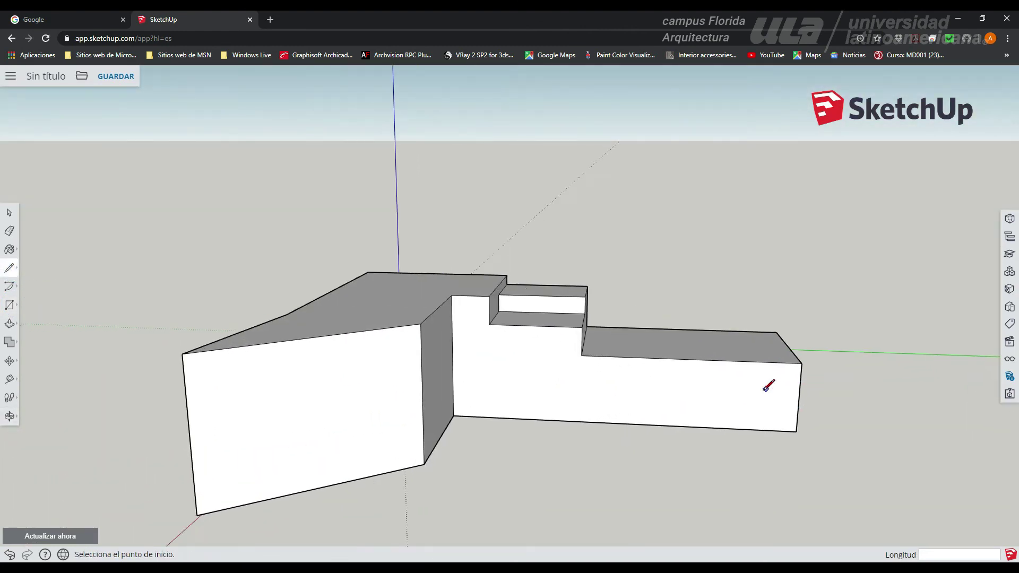
pyautogui.click(762, 360)
pyautogui.click(756, 452)
pyautogui.click(583, 444)
pyautogui.click(584, 354)
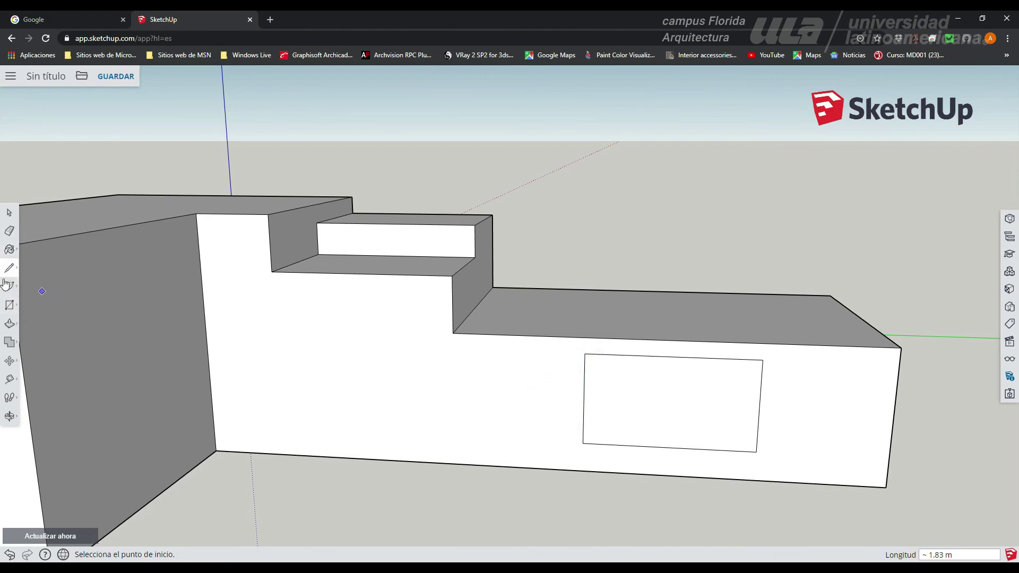
# Step: Push the side-face rectangle inward about 1.26 m as a window recess and pull its back face out about 0.41 m
pyautogui.click(8, 327)
pyautogui.click(664, 394)
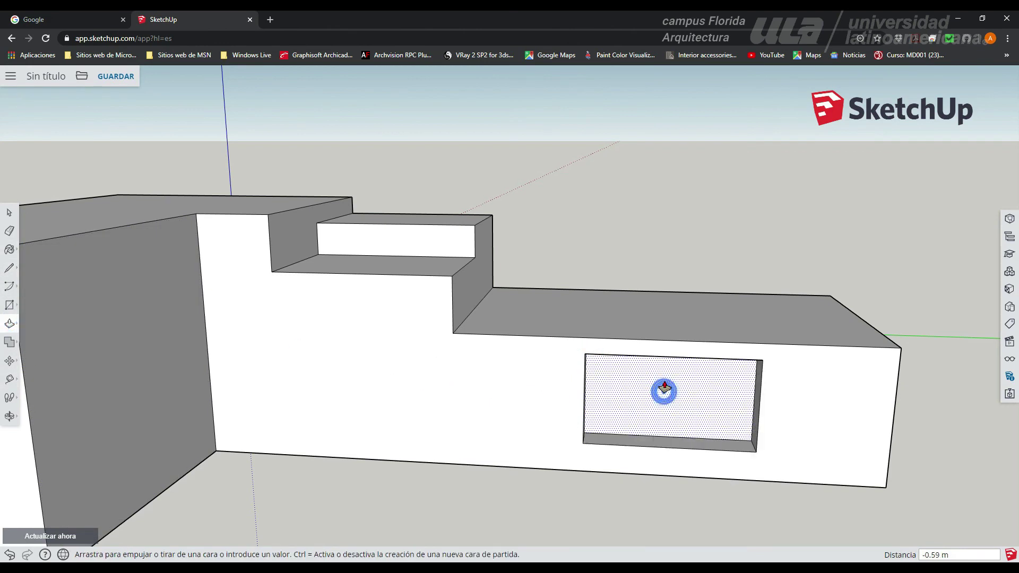
pyautogui.click(665, 377)
pyautogui.moveTo(663, 407)
pyautogui.mouseDown(button='middle')
pyautogui.moveTo(479, 346)
pyautogui.moveTo(557, 378)
pyautogui.mouseUp(button='middle')
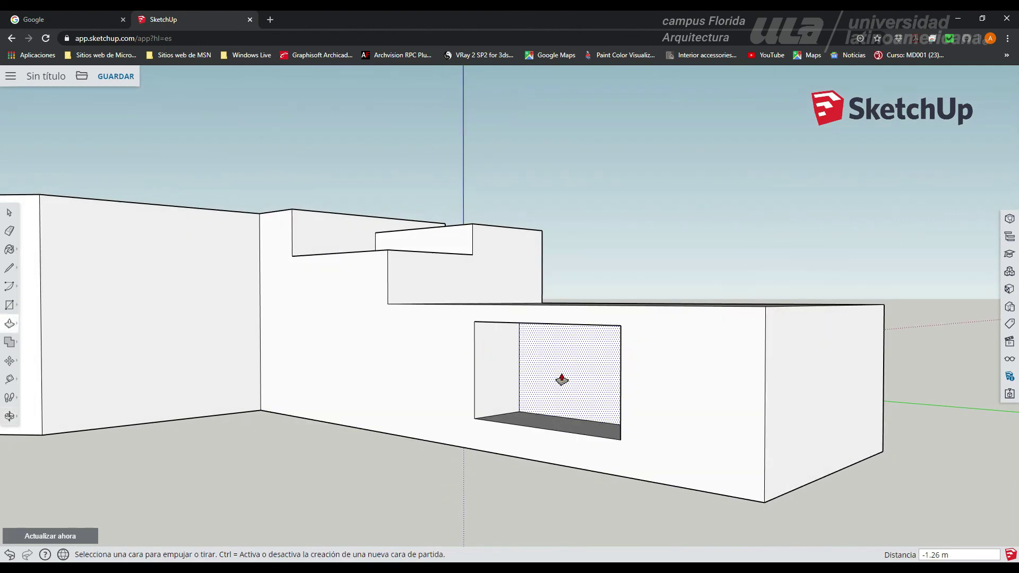
pyautogui.moveTo(498, 443); pyautogui.dragTo(478, 491, button='middle')
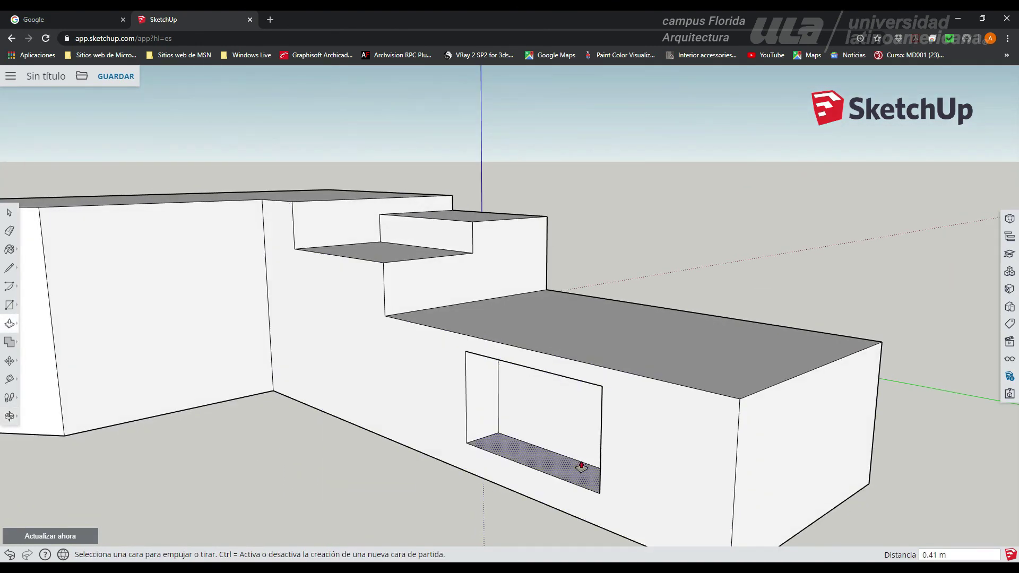
pyautogui.moveTo(513, 451); pyautogui.dragTo(548, 444, button='middle')
pyautogui.moveTo(459, 451); pyautogui.dragTo(427, 432, button='middle')
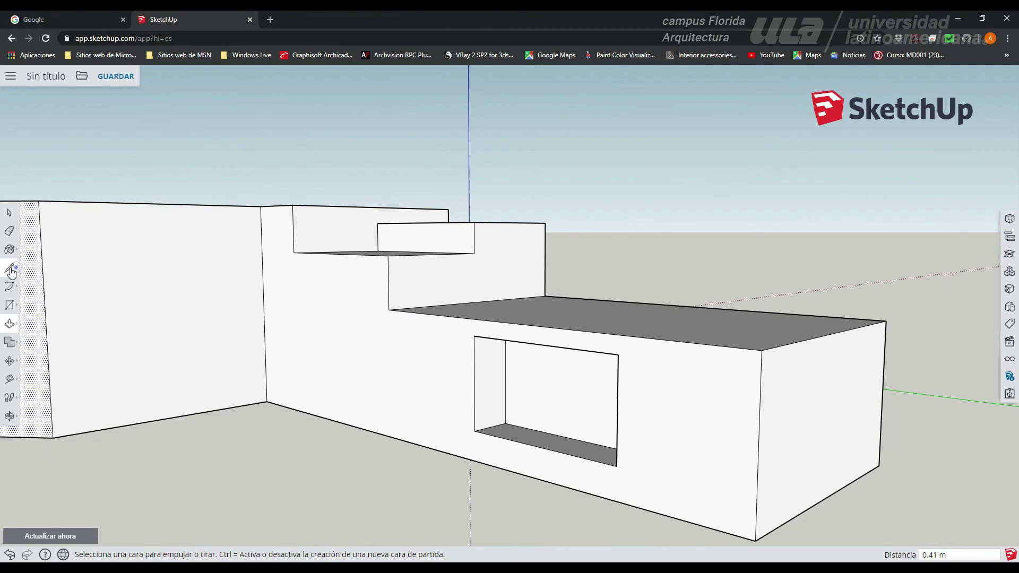
# Step: Draw a closed four-line rectangle, about 1.56 m high, on the end face of the low wing
pyautogui.click(12, 273)
pyautogui.moveTo(773, 387); pyautogui.dragTo(632, 371, button='middle')
pyautogui.click(584, 366)
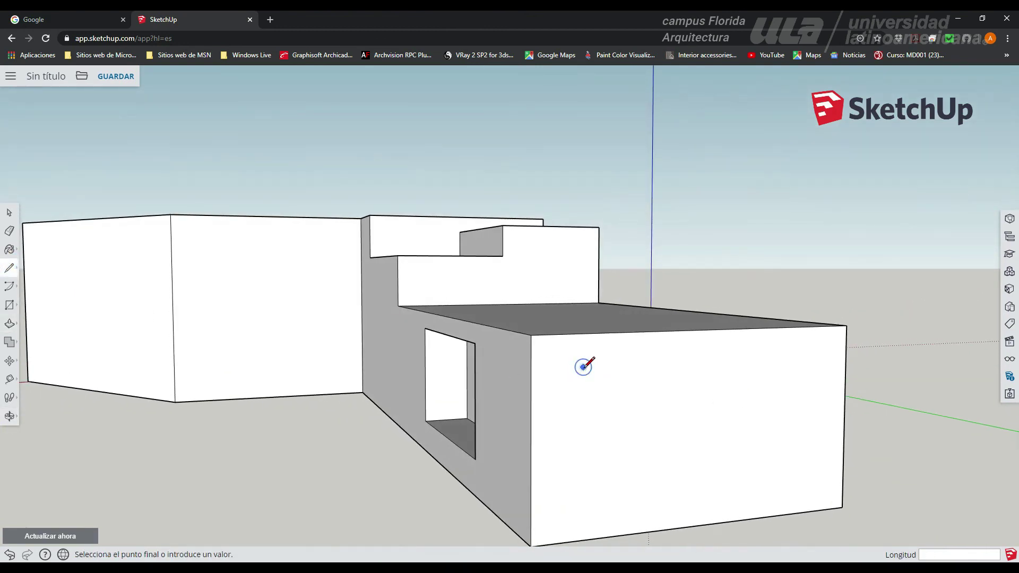
pyautogui.click(755, 360)
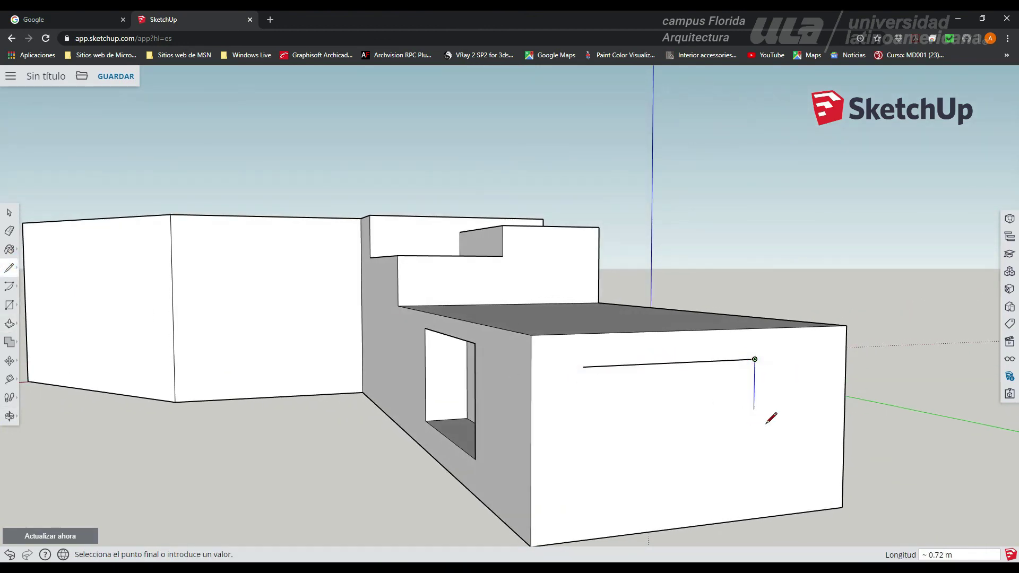
pyautogui.click(752, 467)
pyautogui.click(582, 484)
pyautogui.click(583, 366)
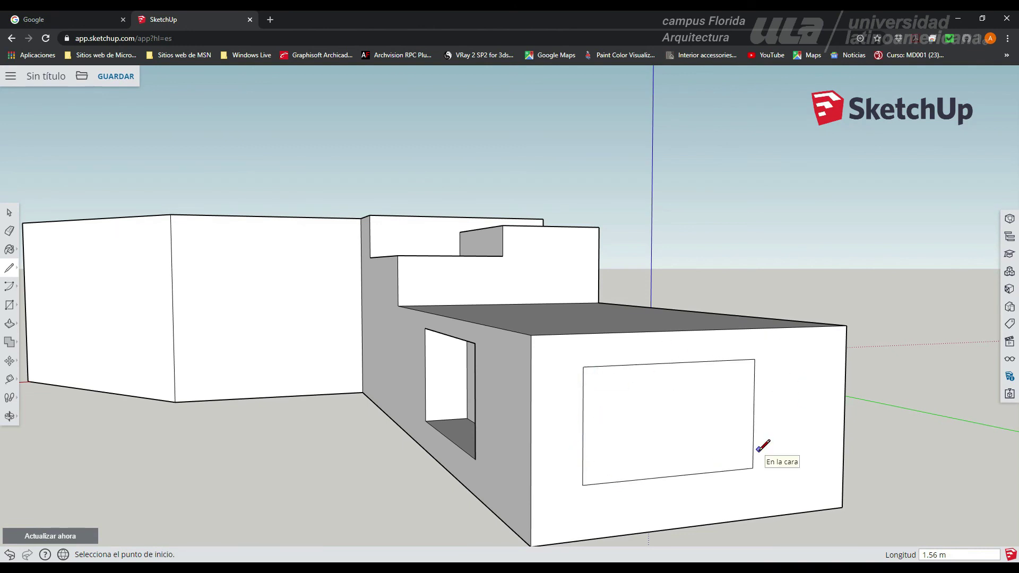
# Step: Erase the end-face rectangle's vertical edge nearest the side window and test Push/Pull on the opened outline
pyautogui.click(9, 323)
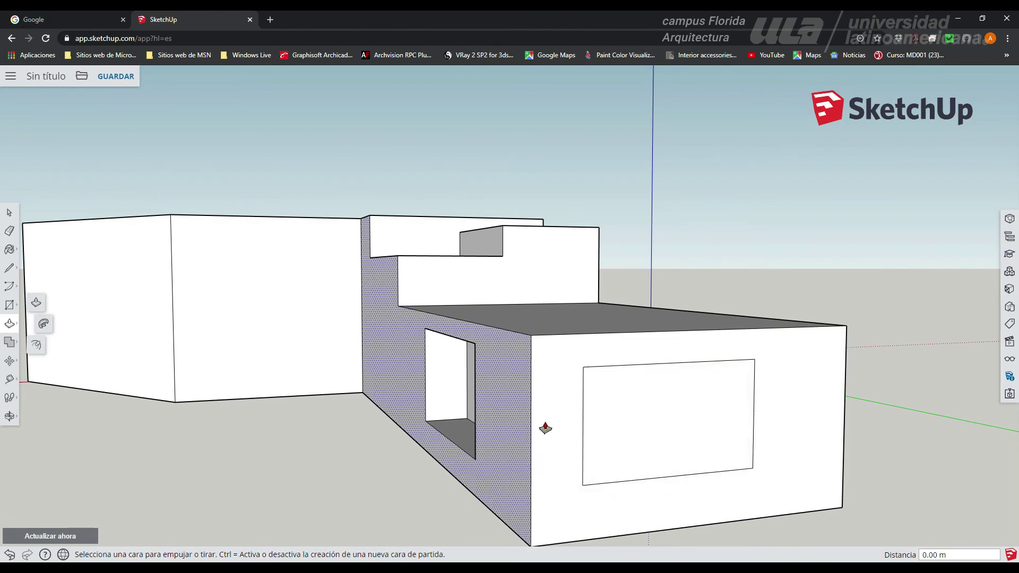
pyautogui.click(10, 234)
pyautogui.moveTo(589, 416); pyautogui.dragTo(609, 388)
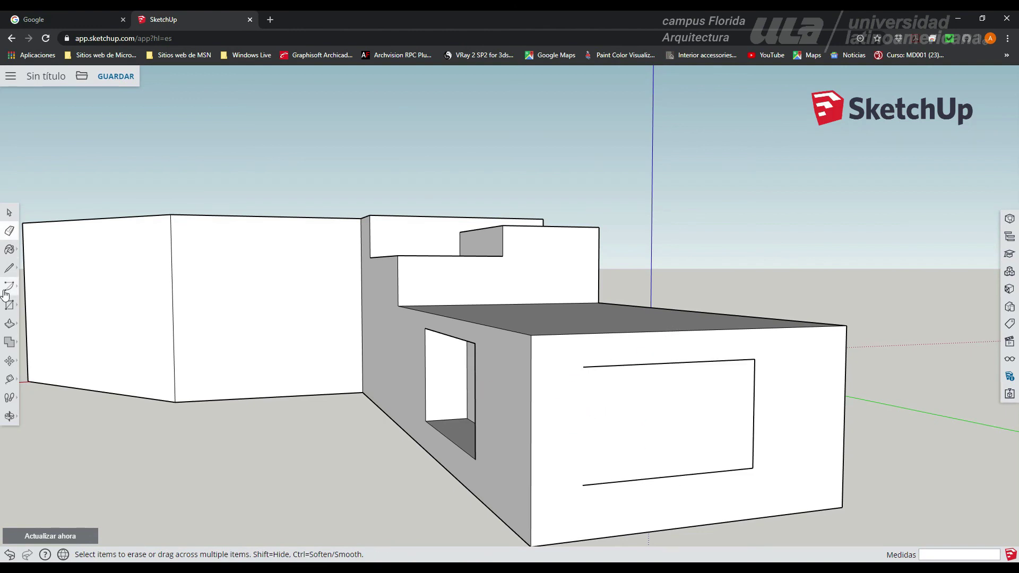
pyautogui.click(9, 323)
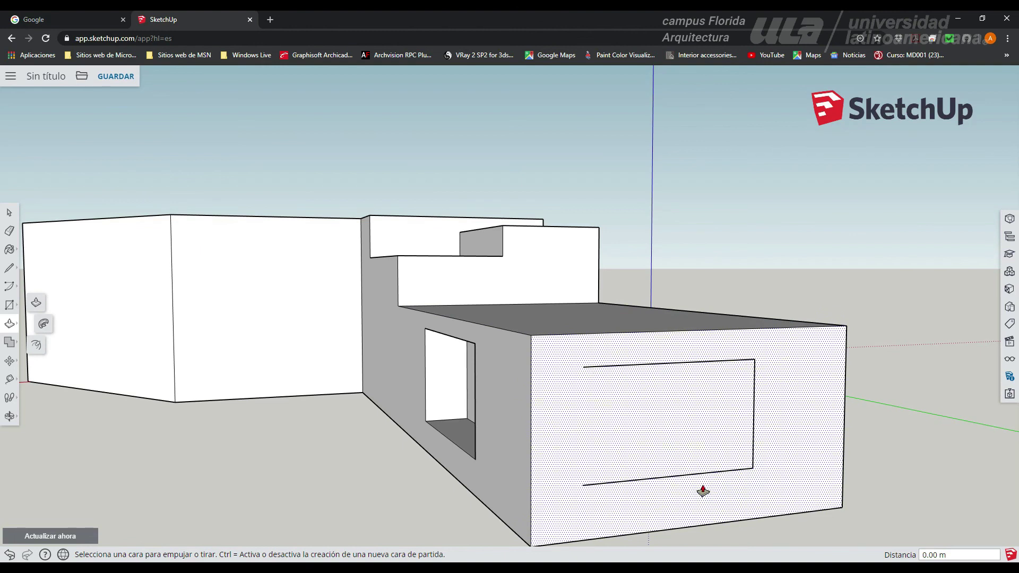
# Step: Redraw the end-face rectangle's missing vertical edge between the two open endpoints to close the outline
pyautogui.click(11, 268)
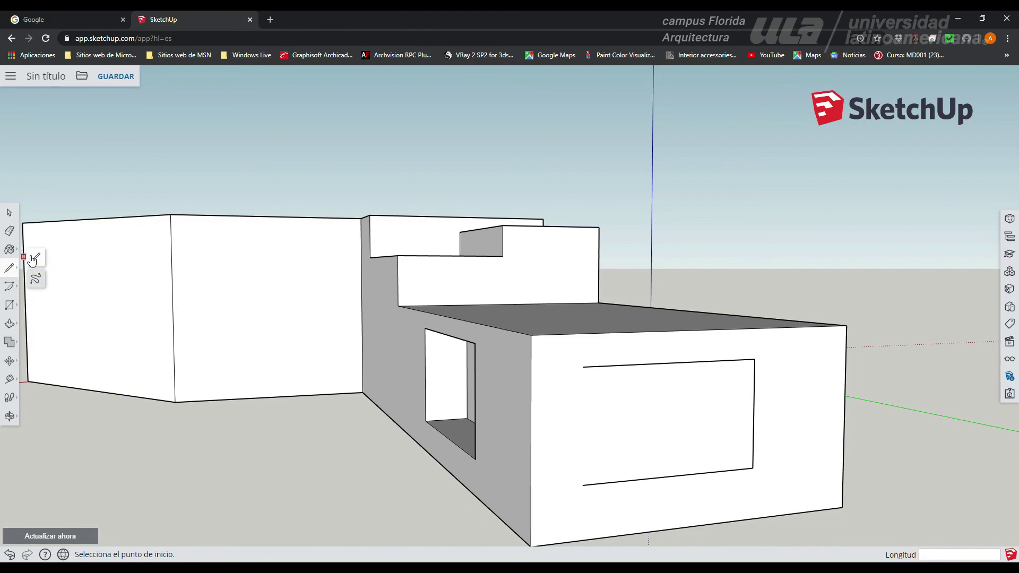
pyautogui.click(33, 259)
pyautogui.click(584, 366)
pyautogui.click(583, 485)
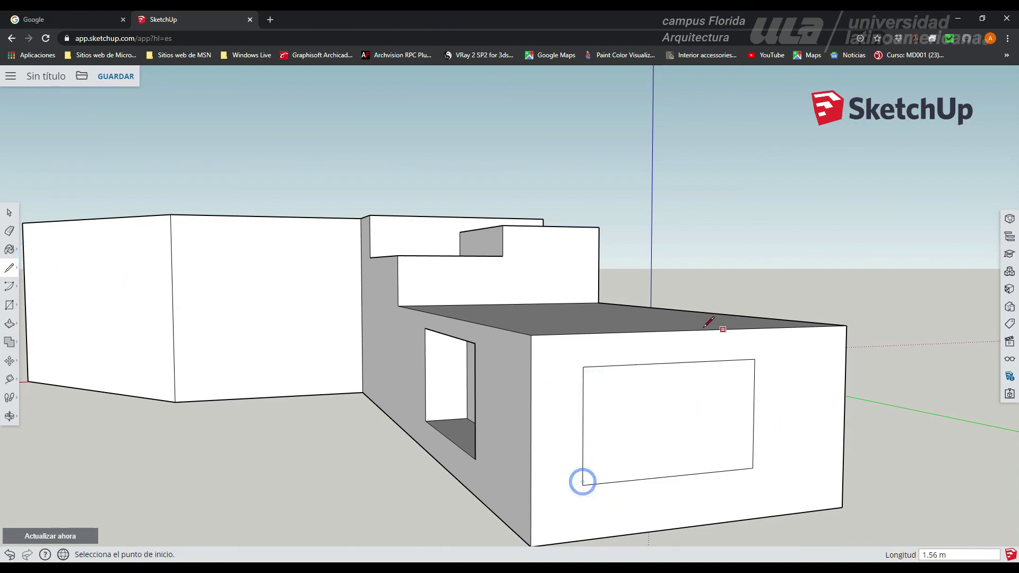
# Step: Push the end-face rectangle inward about 0.45 m to form a second window recess
pyautogui.click(9, 323)
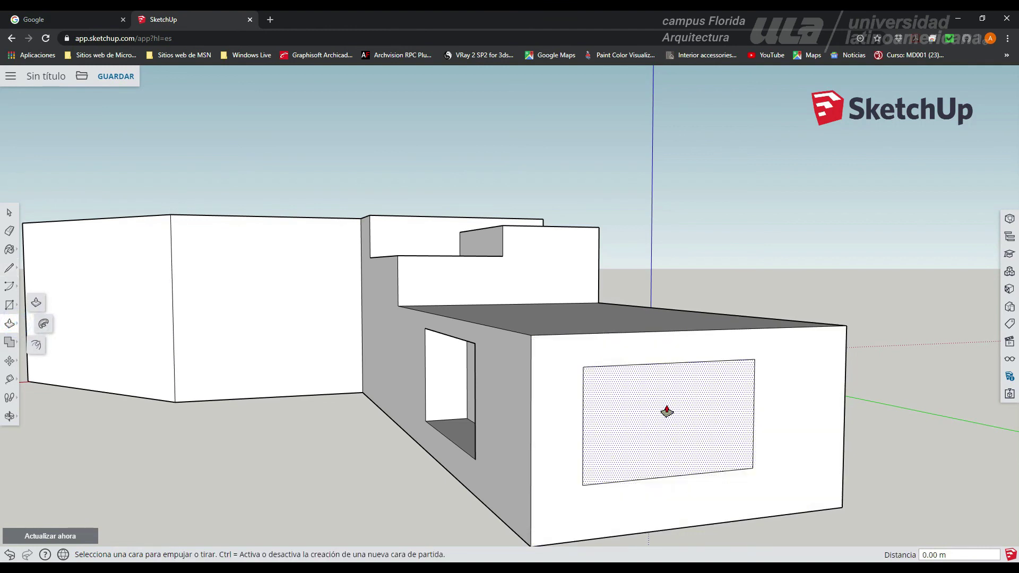
pyautogui.click(665, 439)
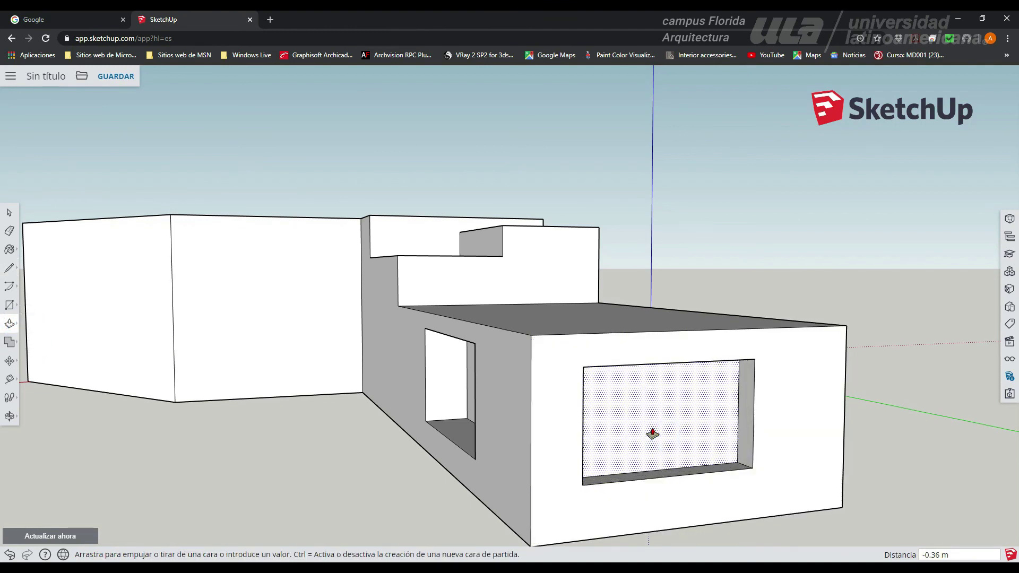
pyautogui.click(646, 431)
pyautogui.moveTo(373, 439); pyautogui.dragTo(580, 502, button='middle')
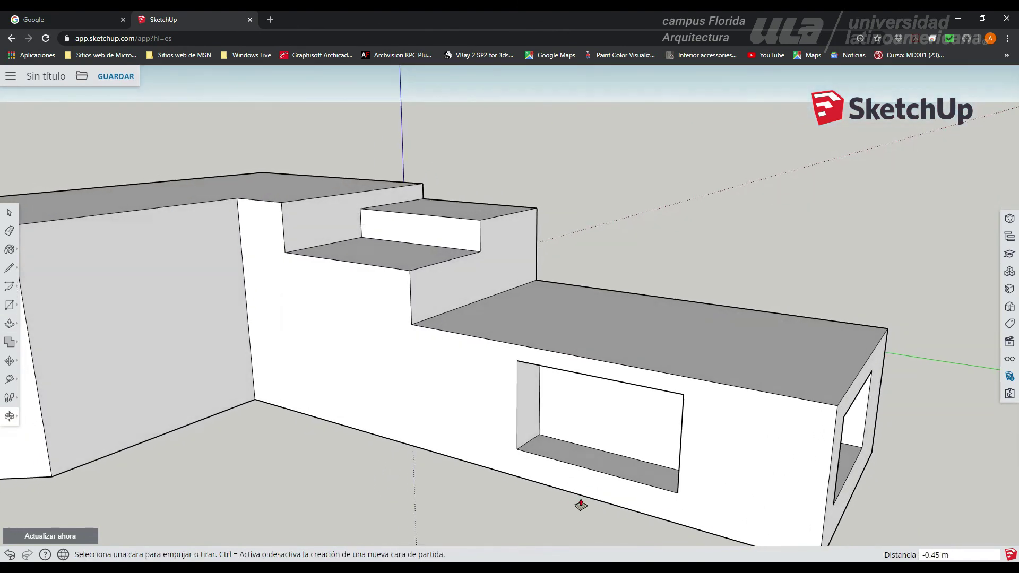
# Step: Push the side window's back face 4.15 m to the opposite edge, cutting the opening through the wing
pyautogui.click(617, 430)
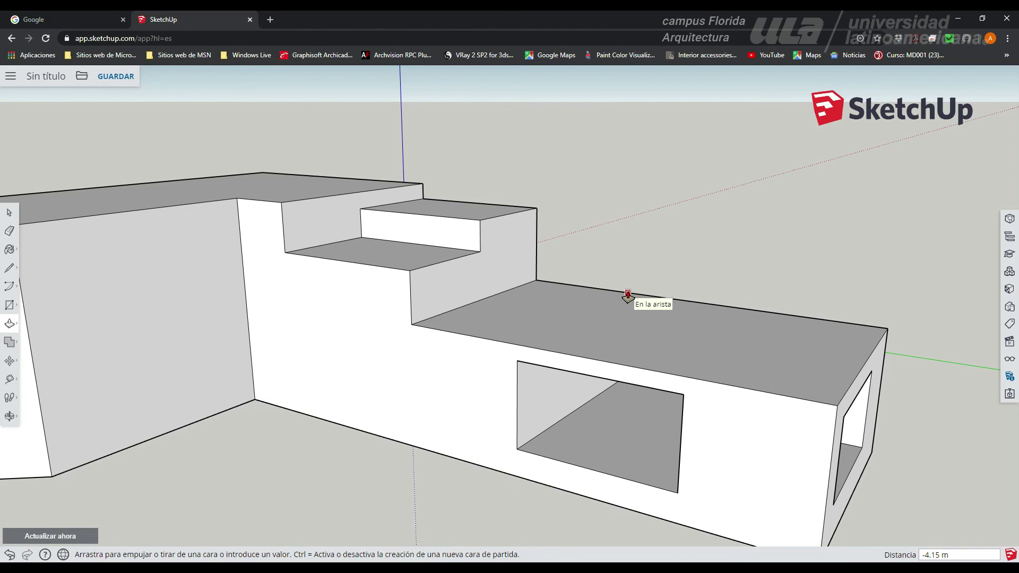
pyautogui.moveTo(641, 473); pyautogui.dragTo(203, 437, button='middle')
pyautogui.press('p')
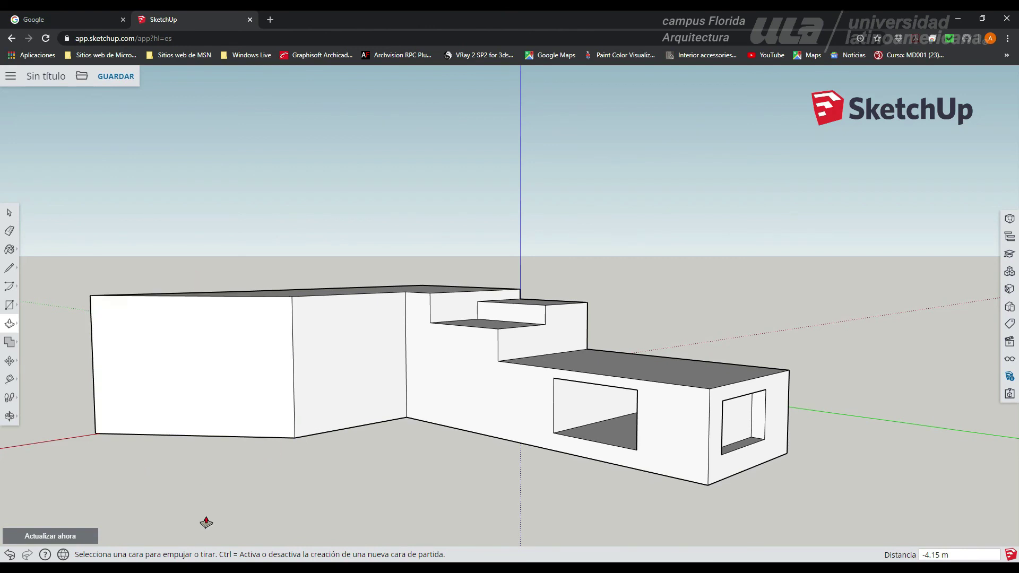
pyautogui.moveTo(410, 455); pyautogui.dragTo(553, 487, button='middle')
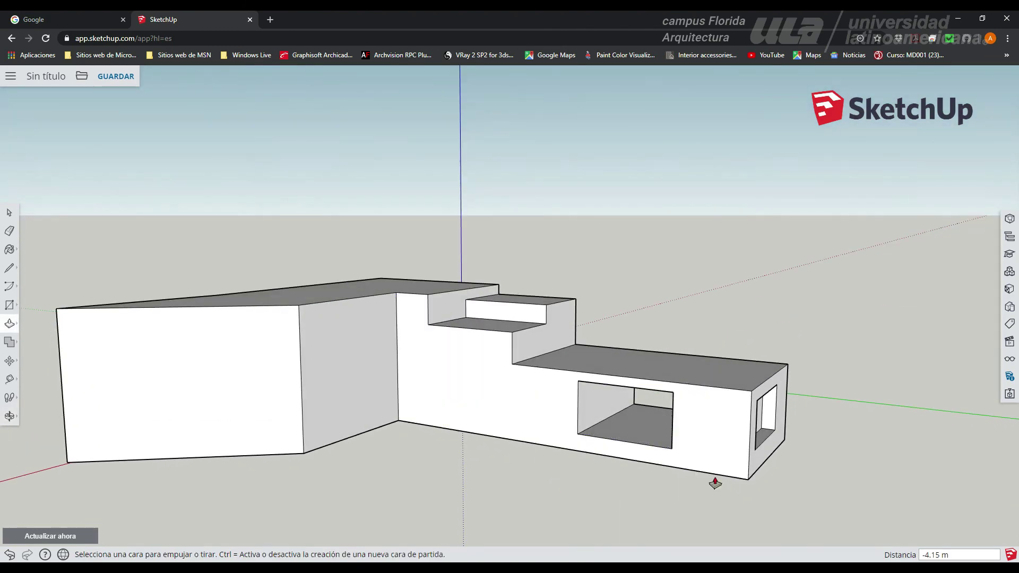
# Step: Try to push the end window's back face about 3.74 m inward so that it reaches into the side opening
pyautogui.moveTo(589, 531); pyautogui.dragTo(543, 504, button='middle')
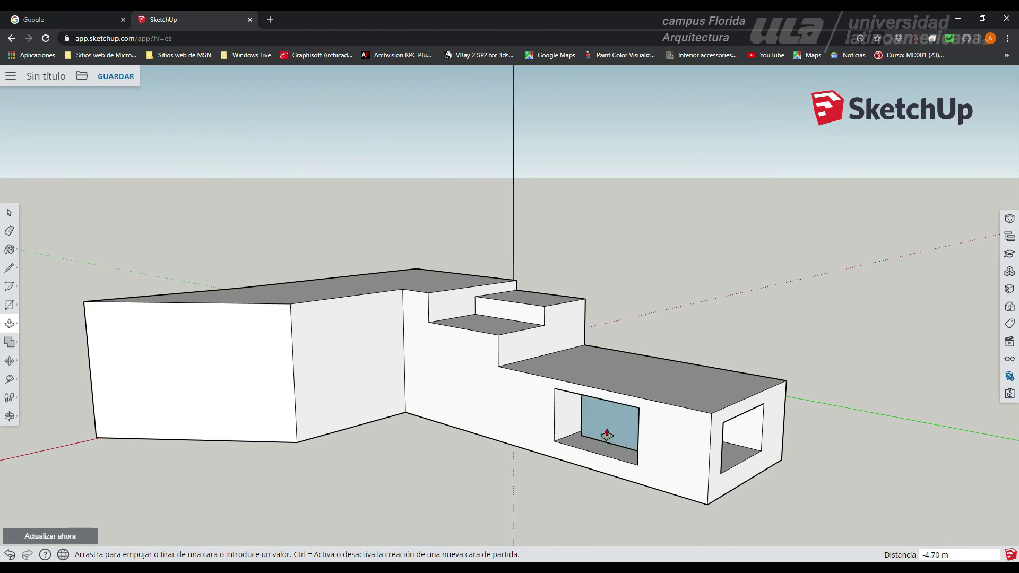
pyautogui.click(629, 444)
pyautogui.moveTo(629, 445); pyautogui.dragTo(779, 397, button='middle')
pyautogui.scroll(3, 681, 380)
pyautogui.moveTo(756, 433); pyautogui.dragTo(388, 414, button='middle')
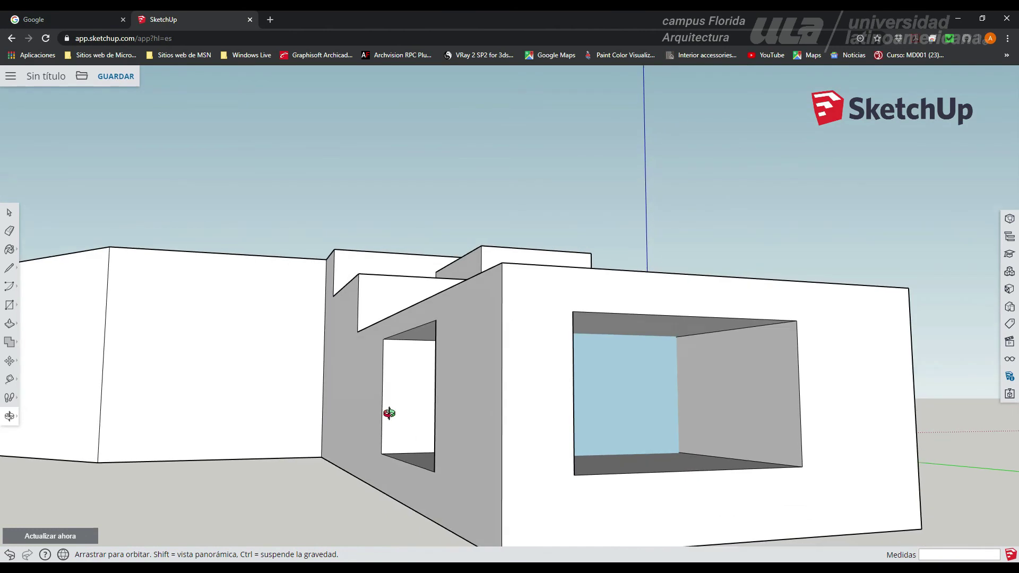
pyautogui.press('p')
pyautogui.moveTo(659, 394); pyautogui.dragTo(820, 526, button='middle')
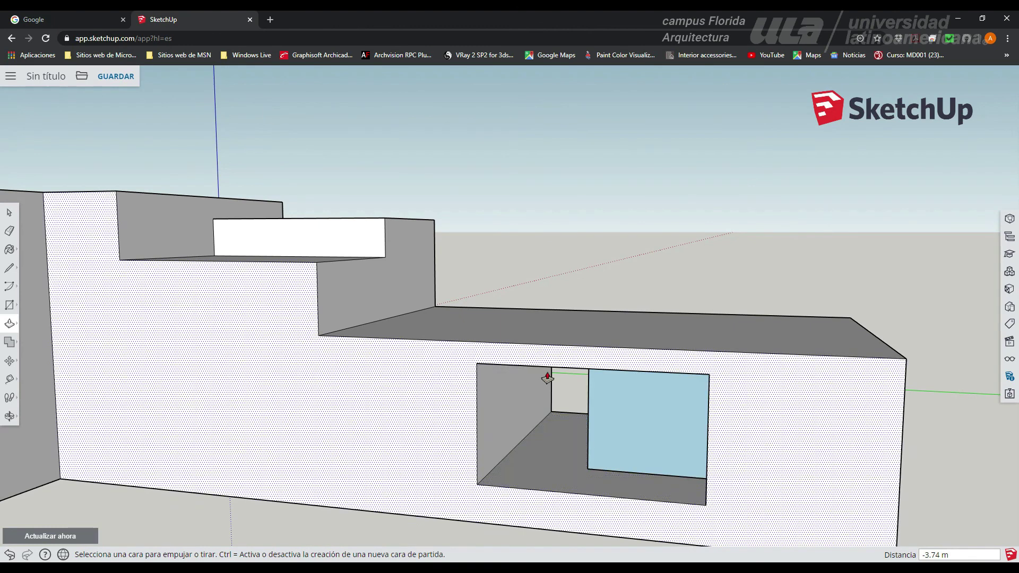
pyautogui.hotkey('ctrl', 'z')
# Step: Push the end window's back face inward about 1.96 m so that it opens into the side passage
pyautogui.scroll(-2, 658, 456)
pyautogui.moveTo(659, 450)
pyautogui.mouseDown(button='middle')
pyautogui.moveTo(733, 463)
pyautogui.moveTo(653, 463)
pyautogui.mouseUp(button='middle')
pyautogui.moveTo(653, 463); pyautogui.dragTo(558, 430)
pyautogui.moveTo(558, 430); pyautogui.dragTo(684, 483, button='middle')
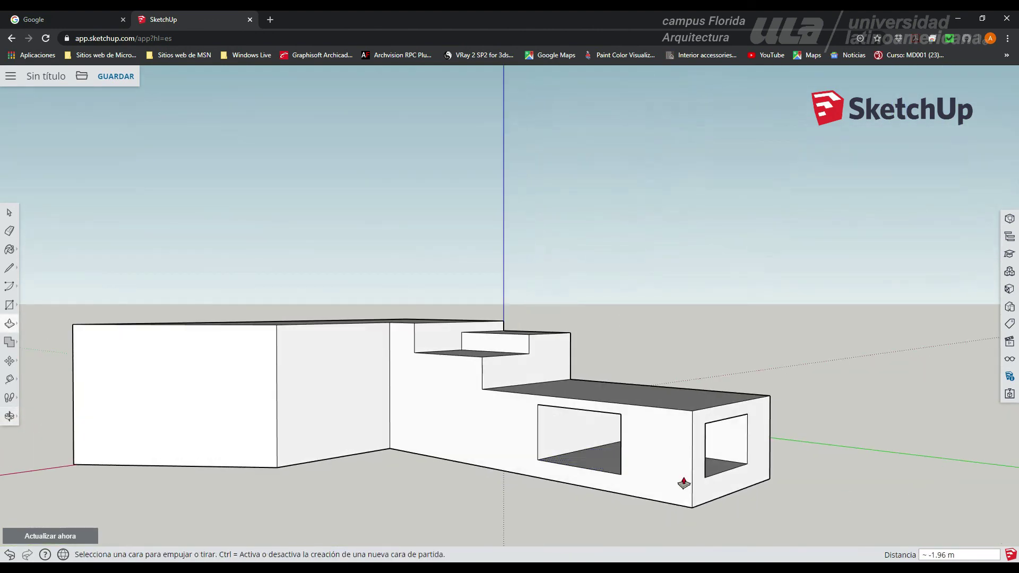
pyautogui.moveTo(562, 438); pyautogui.dragTo(447, 504, button='middle')
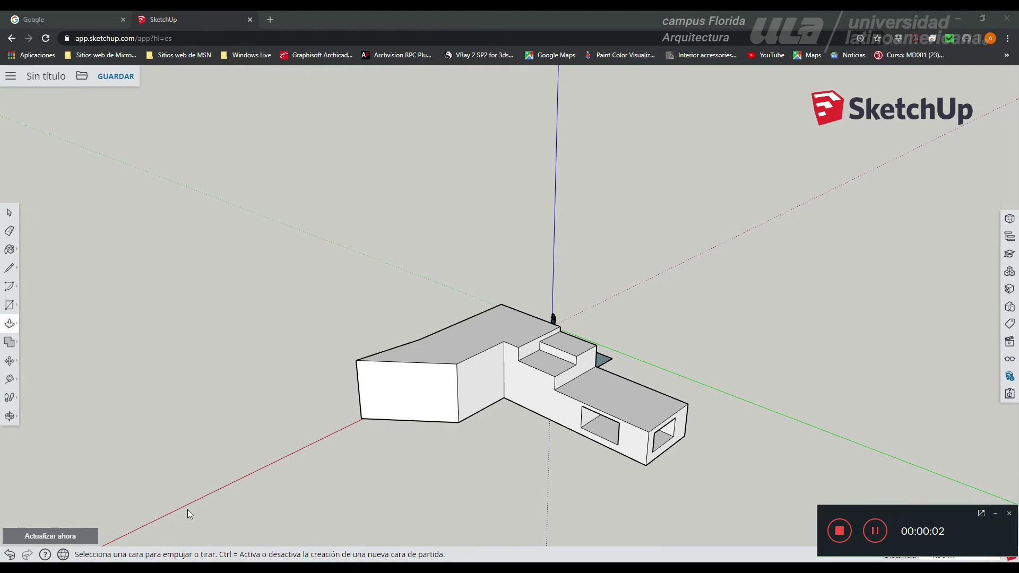
# Step: Select a single edge of the flat rectangle beside the figure, and select only its face
pyautogui.moveTo(311, 332); pyautogui.dragTo(737, 425, button='middle')
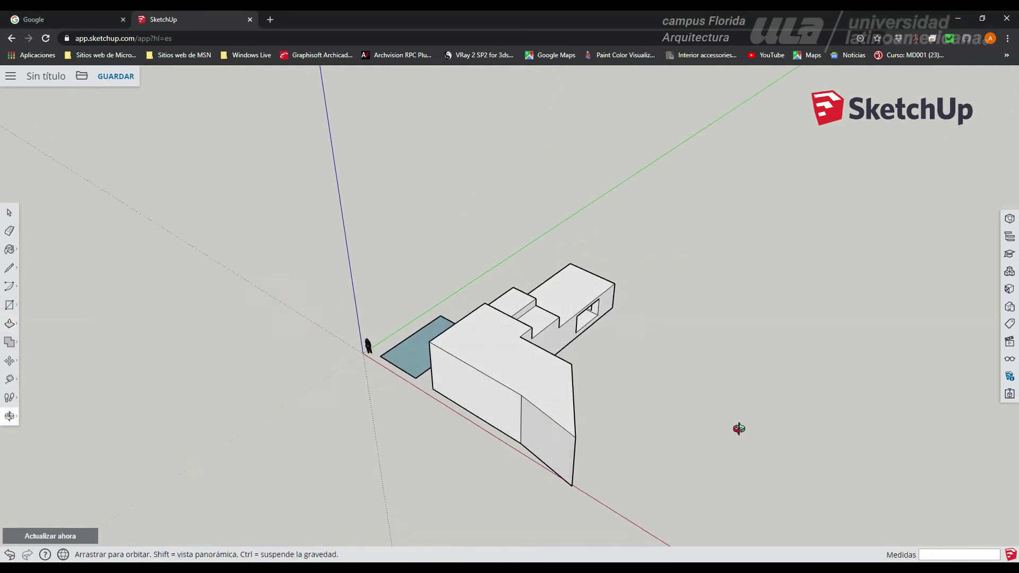
pyautogui.click(9, 213)
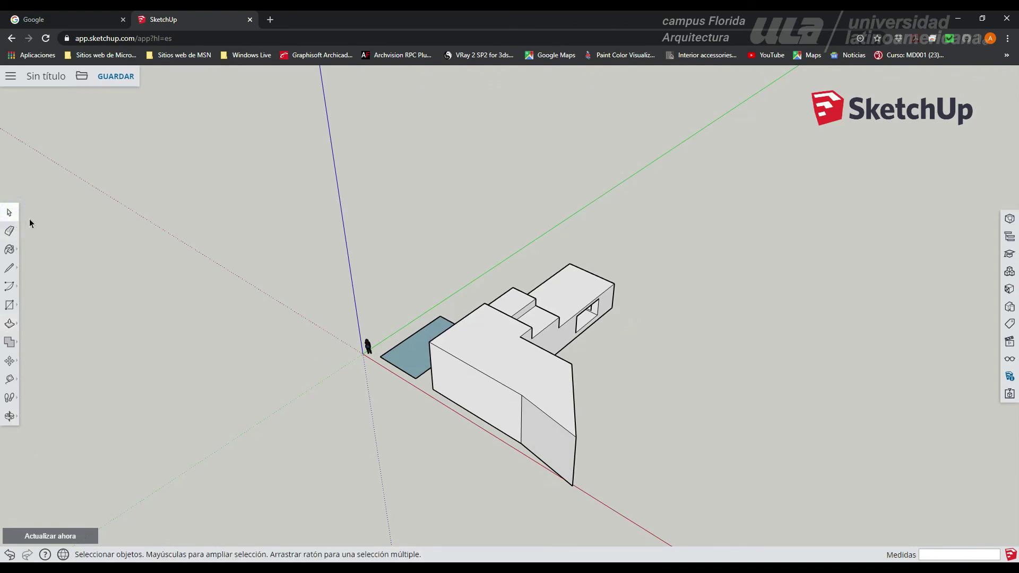
pyautogui.moveTo(435, 354); pyautogui.dragTo(462, 357, button='middle')
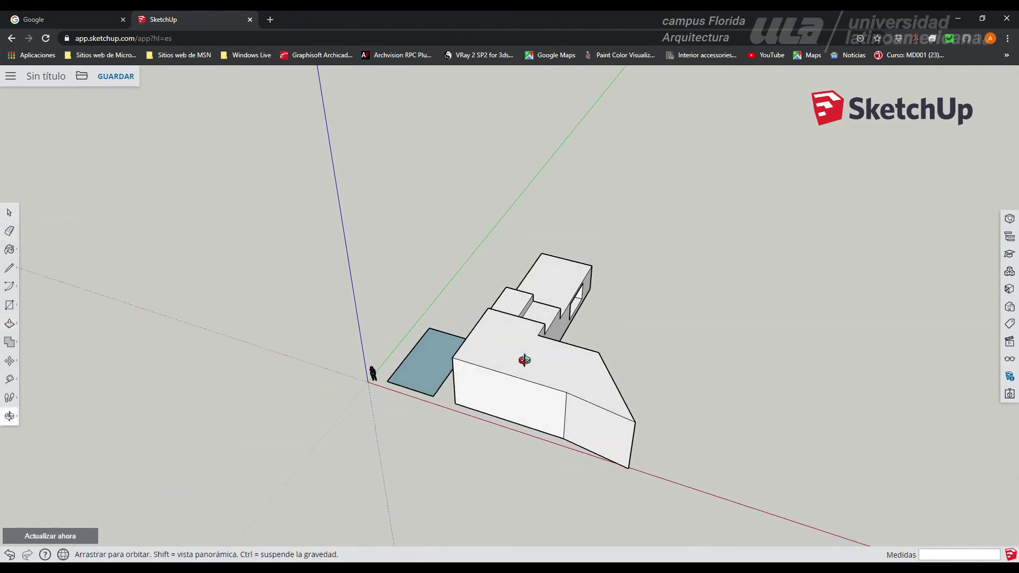
pyautogui.click(412, 376)
pyautogui.scroll(3, 412, 375)
pyautogui.scroll(2, 407, 391)
pyautogui.click(405, 388)
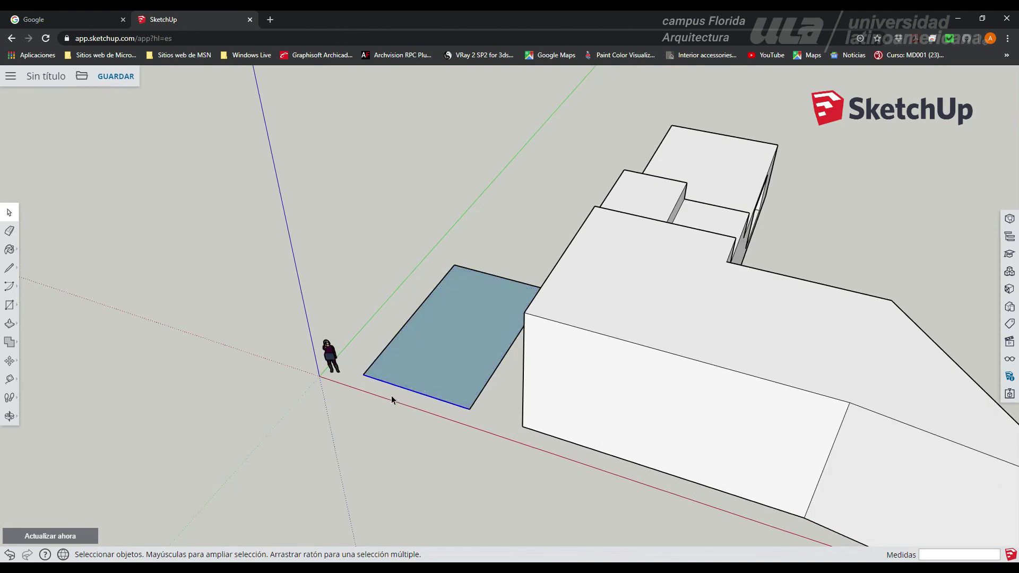
pyautogui.click(394, 354)
pyautogui.moveTo(382, 358); pyautogui.dragTo(520, 371, button='middle')
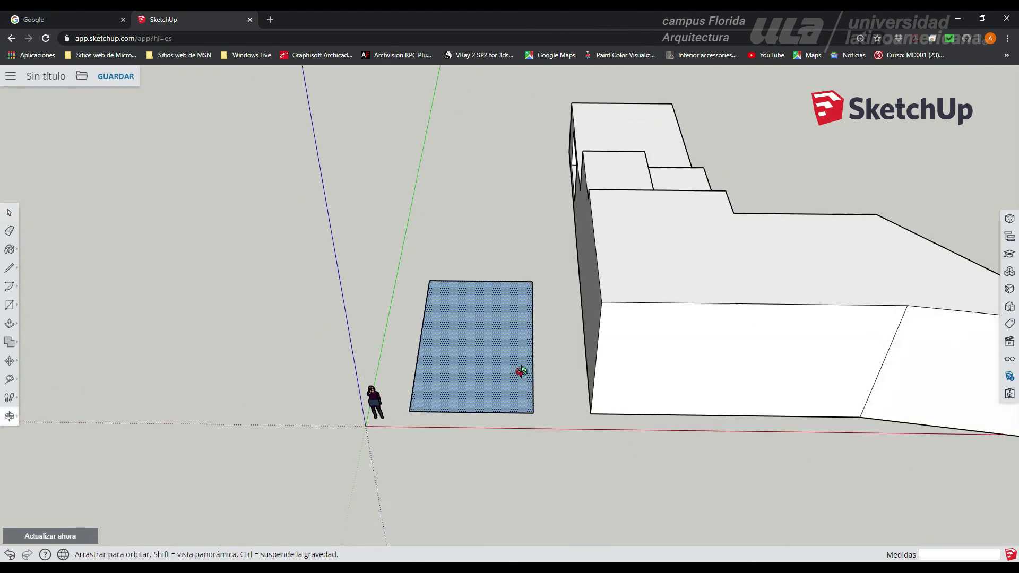
# Step: Select the flat rectangle's face and all its edges, and move it from its near corner about 1.25 m toward the figure
pyautogui.moveTo(409, 250); pyautogui.dragTo(549, 451)
pyautogui.moveTo(404, 256); pyautogui.dragTo(553, 463)
pyautogui.moveTo(478, 418); pyautogui.dragTo(460, 432, button='middle')
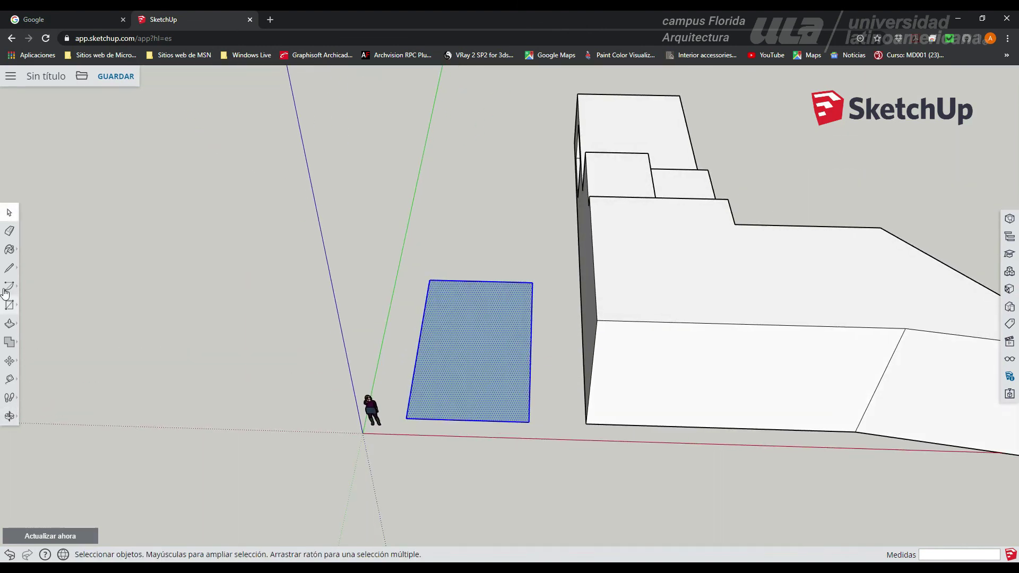
pyautogui.click(10, 363)
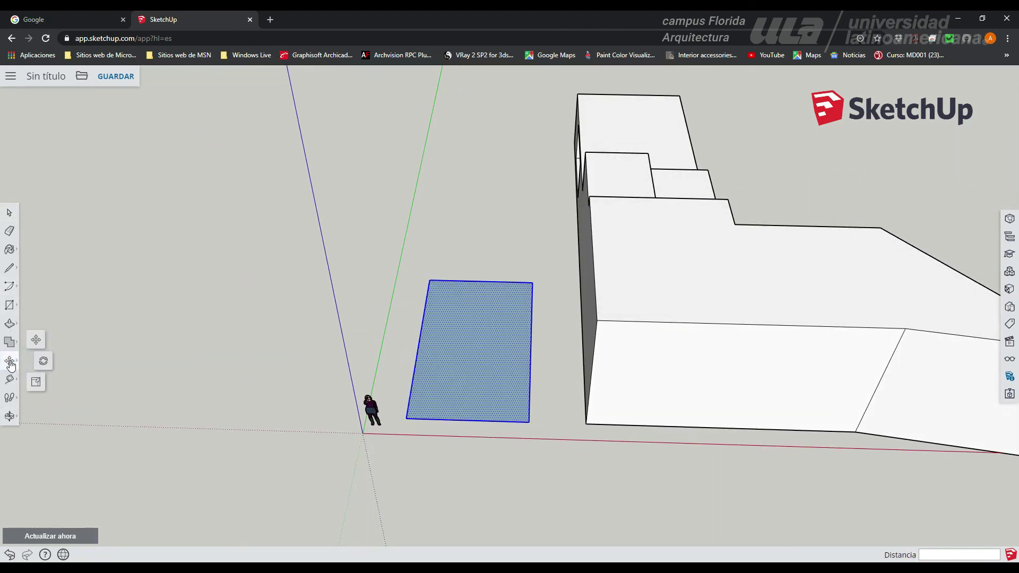
pyautogui.click(407, 419)
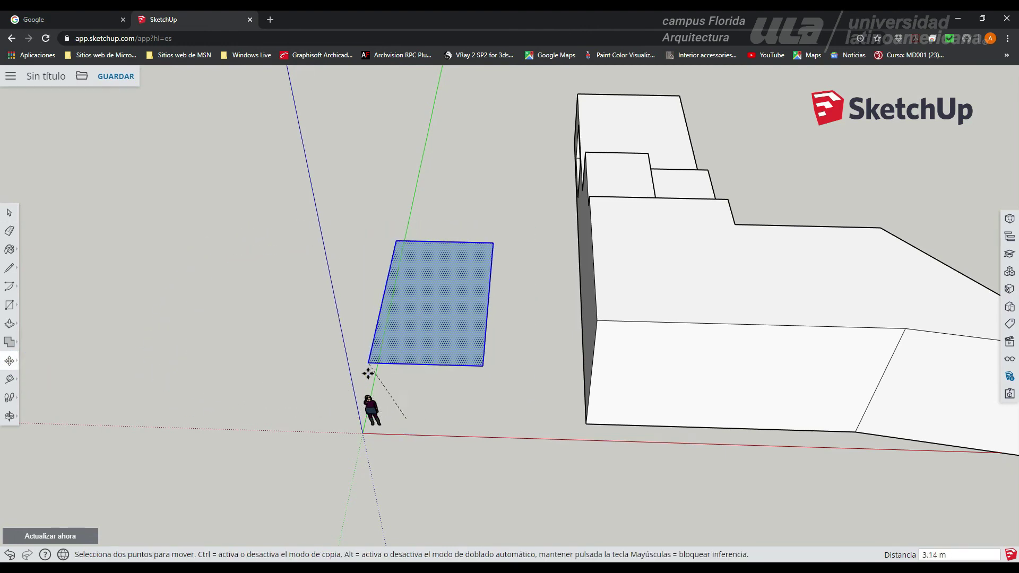
pyautogui.click(394, 393)
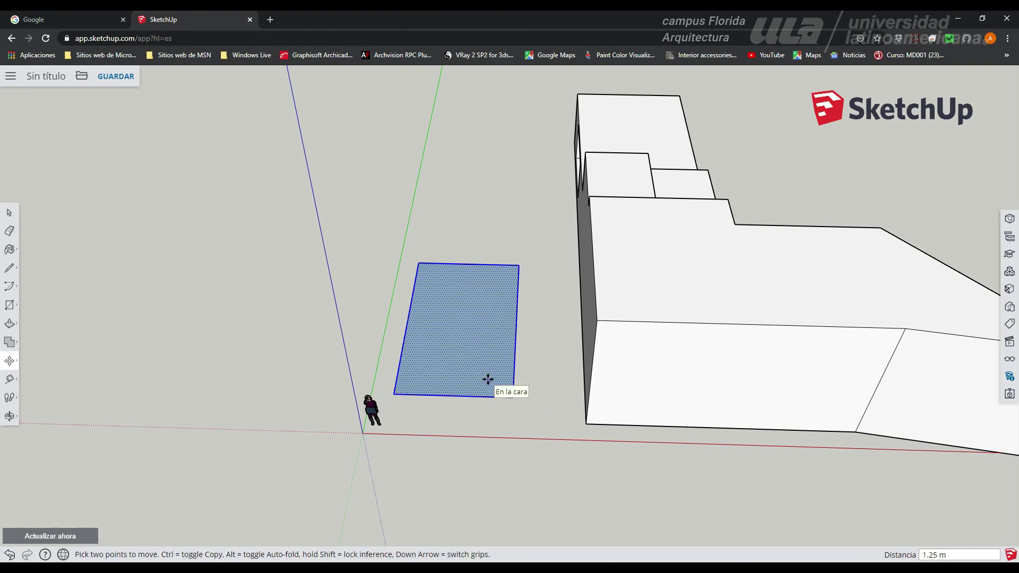
# Step: Delete the flat rectangle and the entire building volume, leaving only the figure in the model
pyautogui.press('Delete')
pyautogui.scroll(-5, 456, 377)
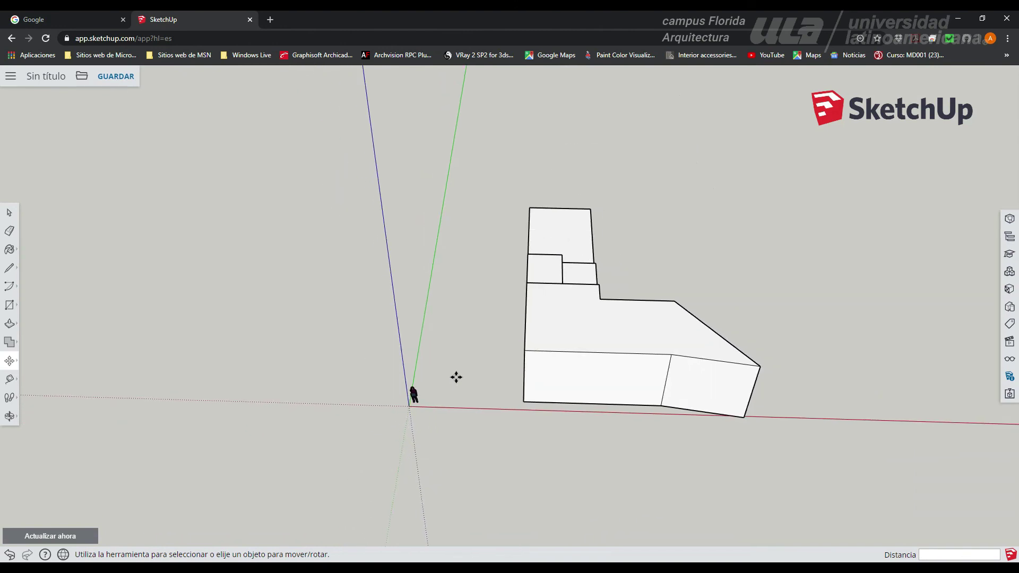
pyautogui.click(8, 214)
pyautogui.moveTo(490, 176); pyautogui.dragTo(810, 476)
pyautogui.press('Delete')
pyautogui.moveTo(781, 460); pyautogui.dragTo(602, 359, button='middle')
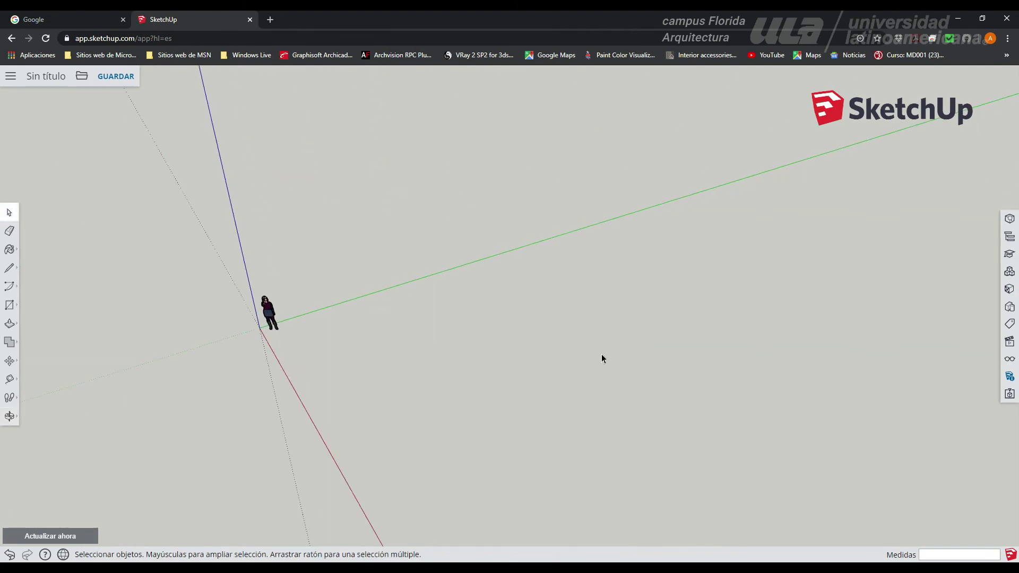
# Step: Draw a flat 10 by 8 m rectangle on the ground beside the figure
pyautogui.click(10, 306)
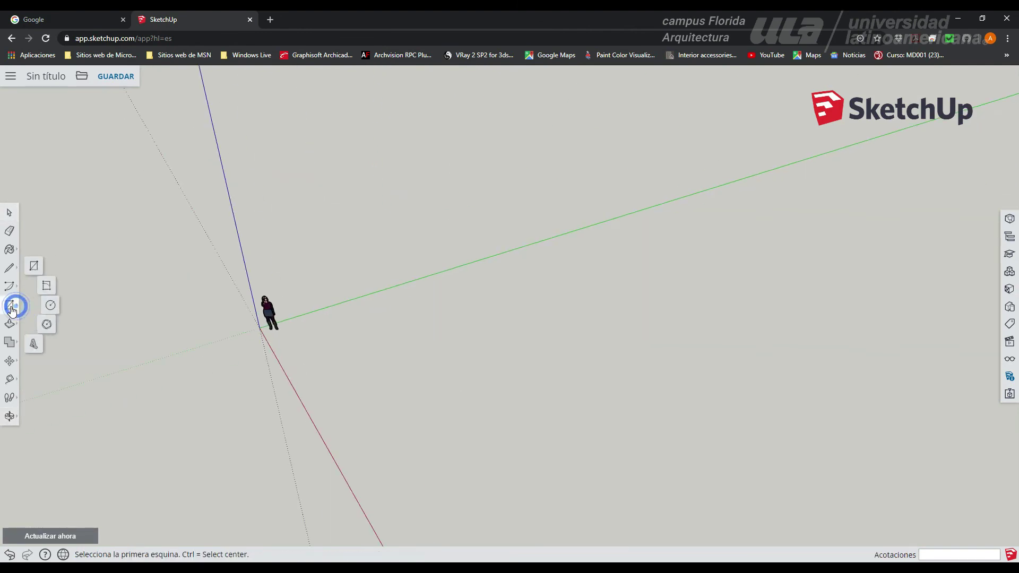
pyautogui.click(36, 268)
pyautogui.click(309, 347)
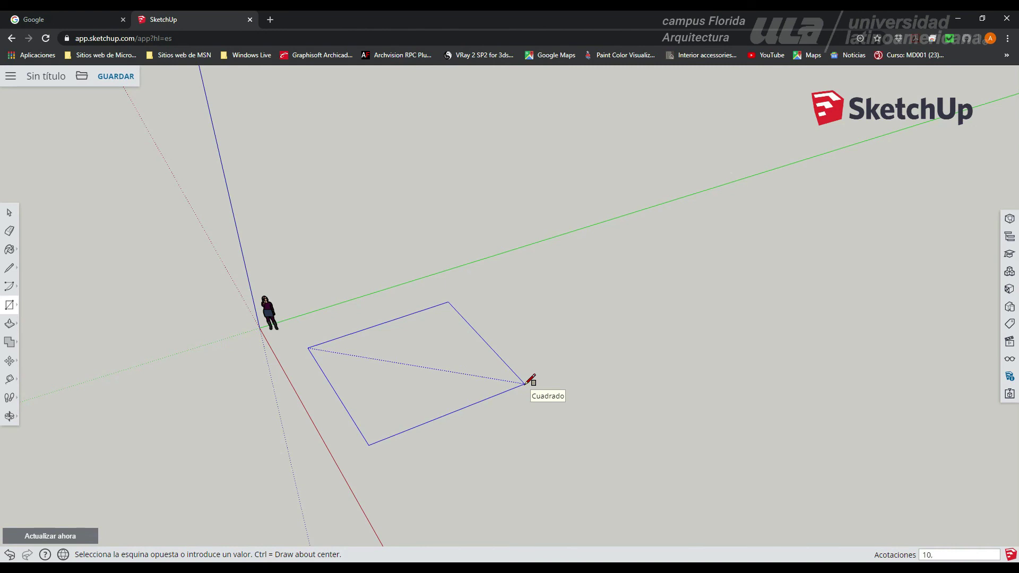
pyautogui.press('Return')
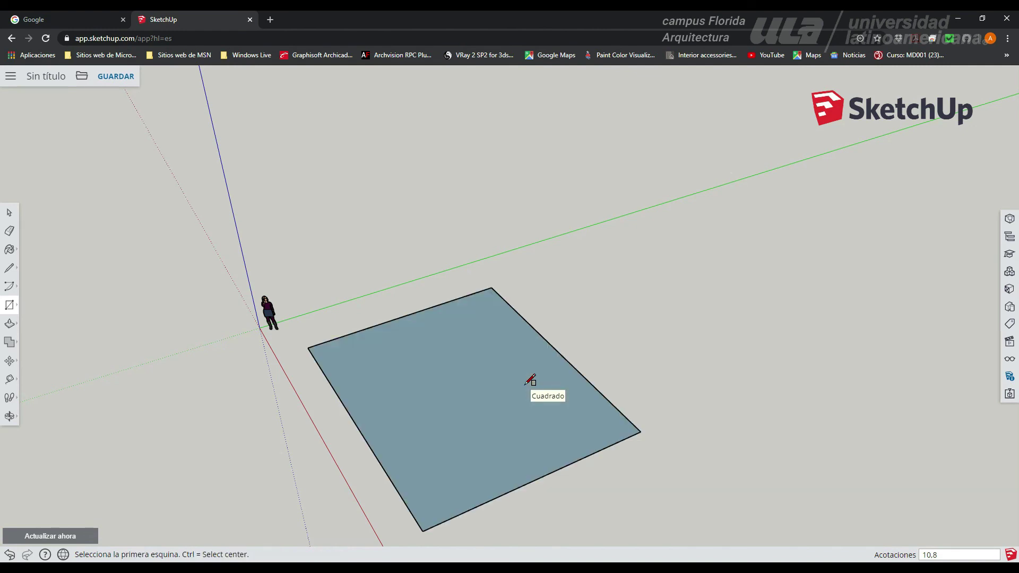
pyautogui.click(9, 269)
pyautogui.click(308, 348)
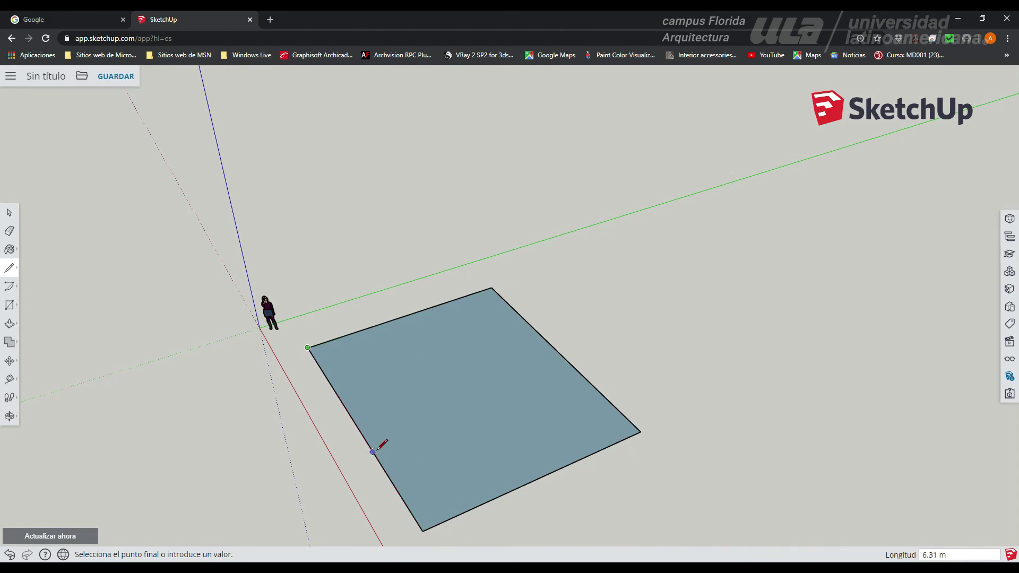
pyautogui.press('o')
pyautogui.moveTo(387, 420)
pyautogui.mouseDown()
pyautogui.moveTo(596, 311)
pyautogui.moveTo(530, 470)
pyautogui.moveTo(580, 465)
pyautogui.mouseUp()
pyautogui.press('l')
pyautogui.moveTo(454, 378); pyautogui.dragTo(562, 358, button='middle')
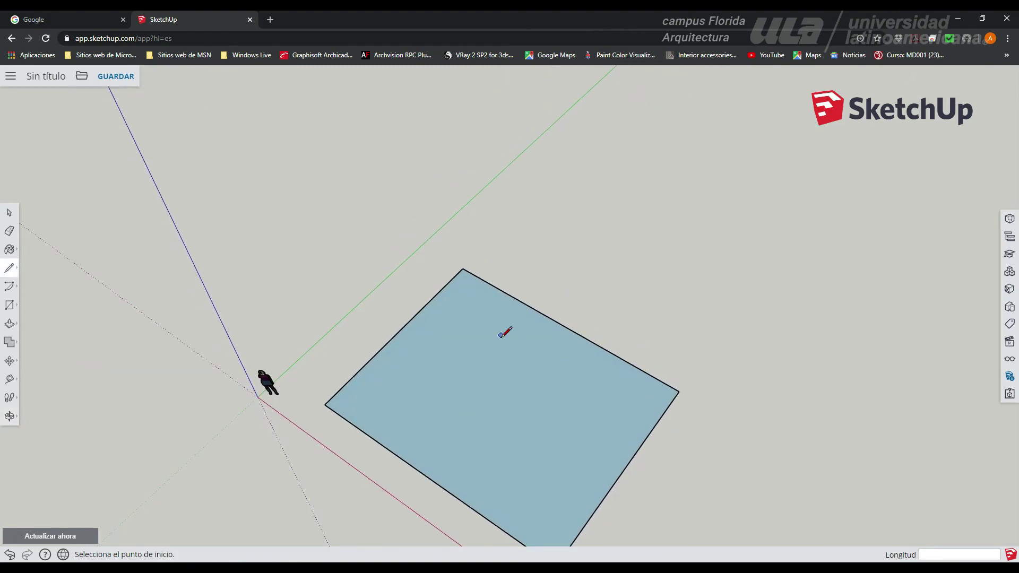
pyautogui.moveTo(450, 371); pyautogui.dragTo(406, 268, button='middle')
pyautogui.moveTo(392, 405); pyautogui.dragTo(437, 419, button='middle')
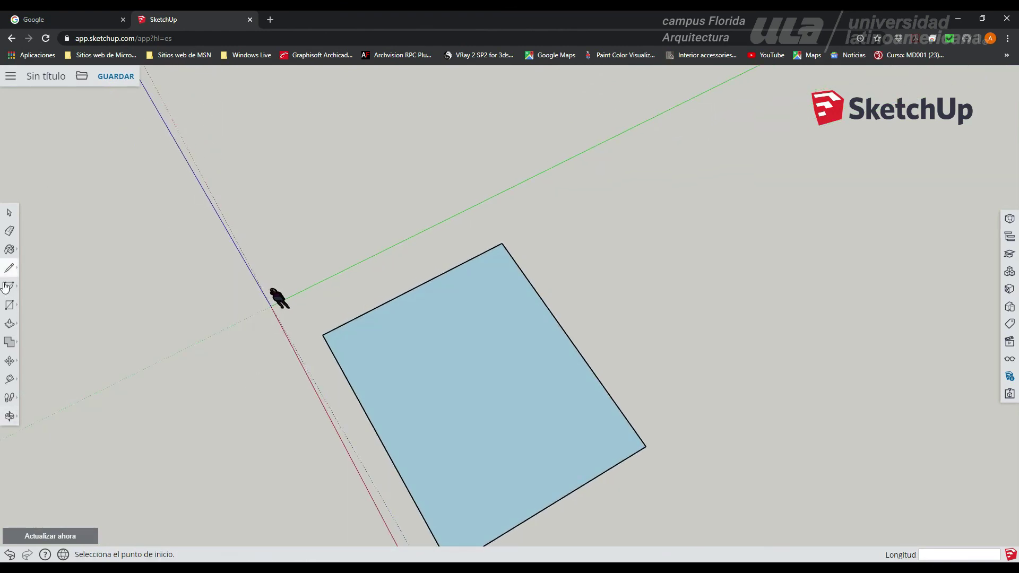
# Step: Draw a tilted rectangle of about 7.59 by 6.77 m beside the flat one with the Rotated Rectangle tool
pyautogui.click(10, 309)
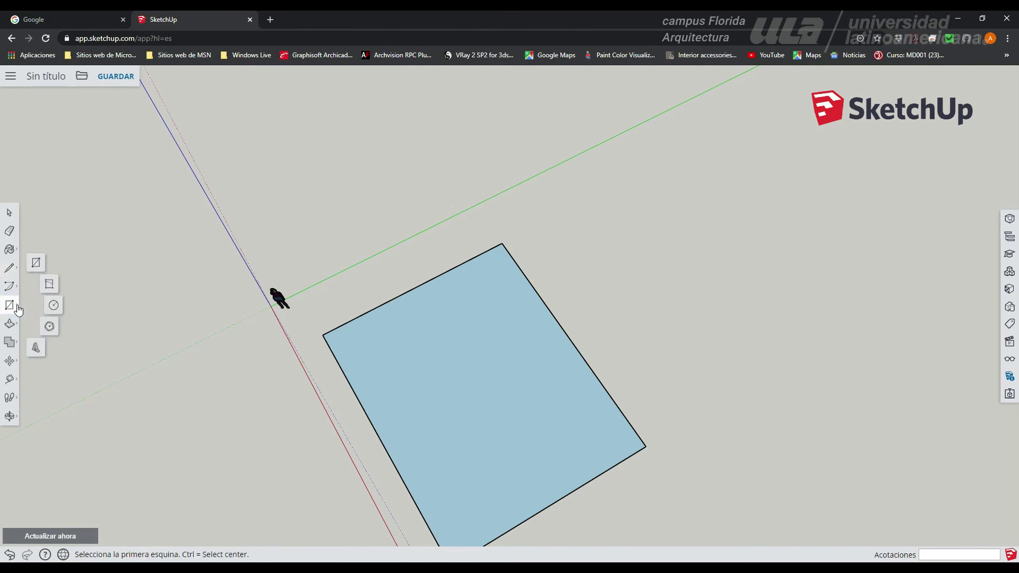
pyautogui.click(49, 287)
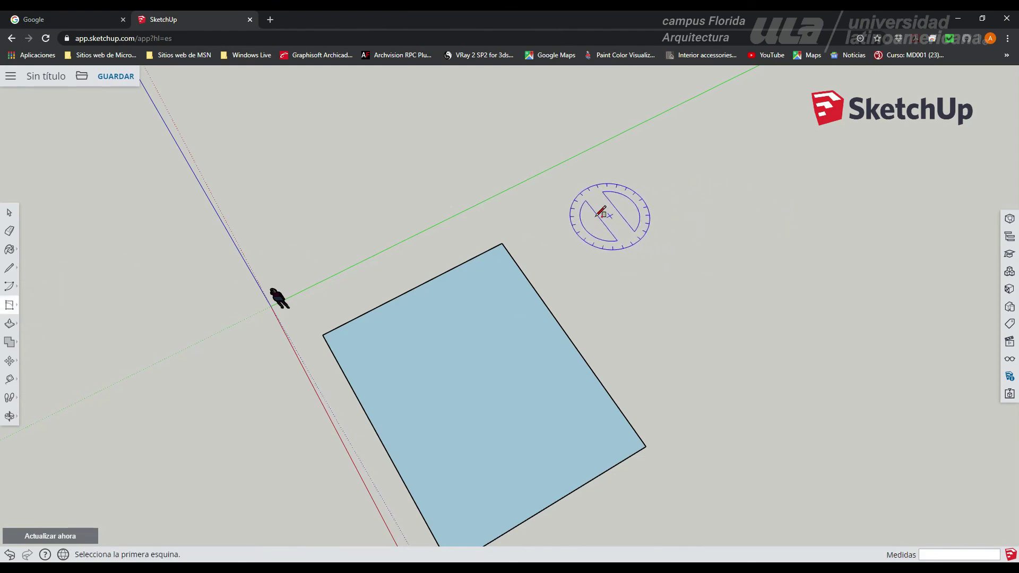
pyautogui.click(573, 227)
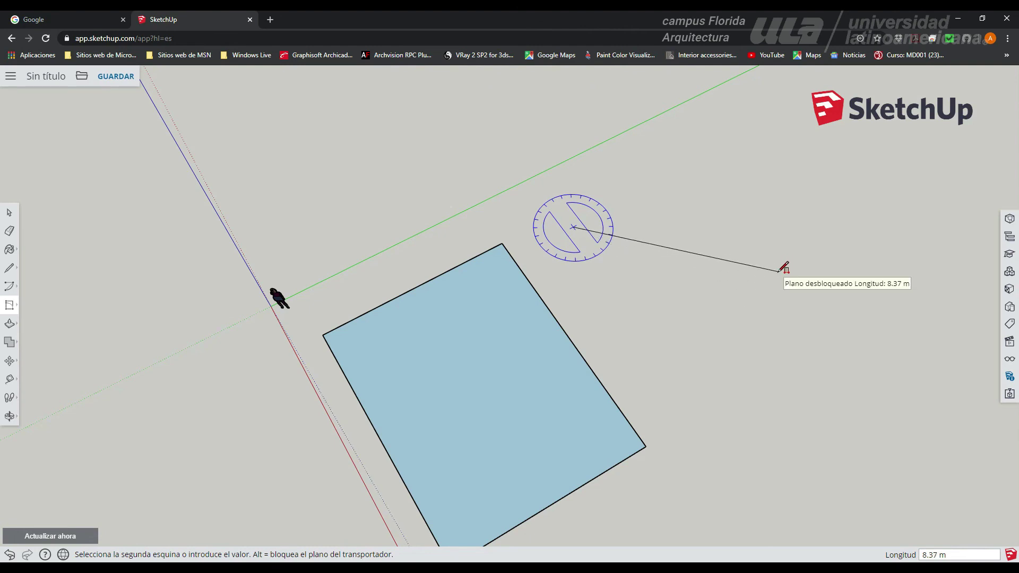
pyautogui.click(686, 373)
pyautogui.moveTo(780, 297); pyautogui.dragTo(633, 215, button='middle')
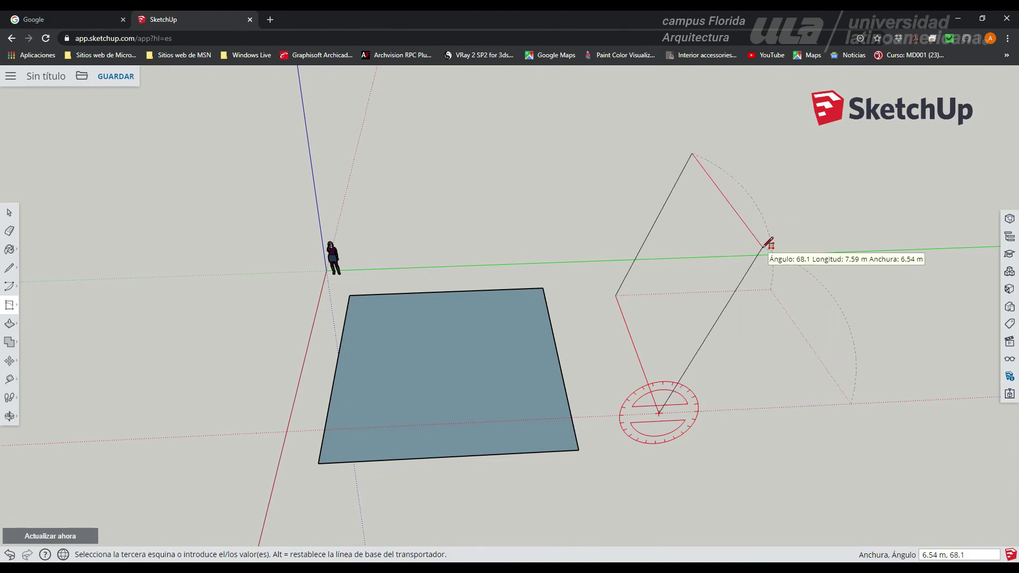
pyautogui.click(796, 254)
pyautogui.press('o')
pyautogui.moveTo(696, 343); pyautogui.dragTo(756, 378)
pyautogui.moveTo(757, 378); pyautogui.dragTo(724, 364, button='middle')
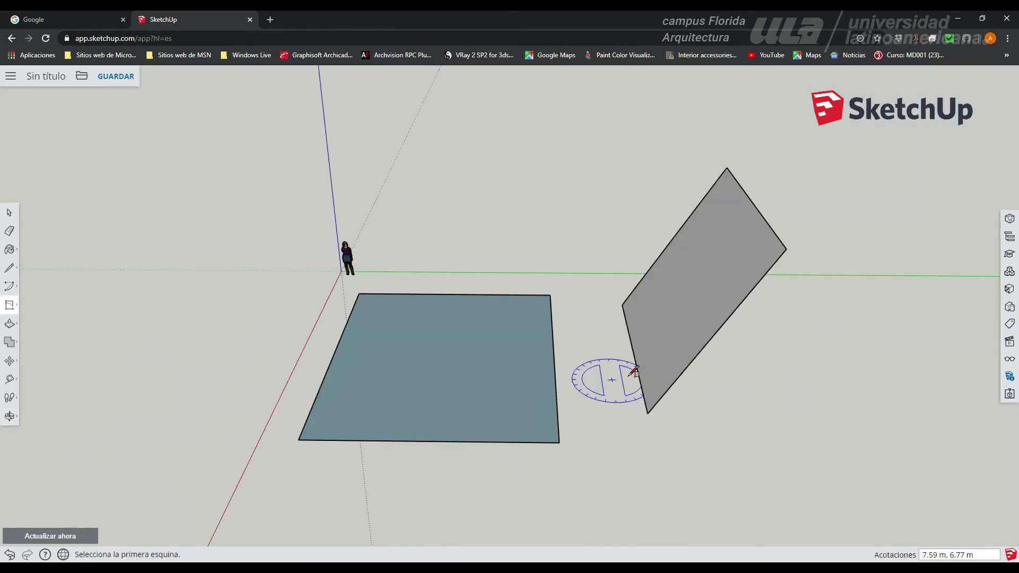
# Step: Delete the tilted rectangle while keeping the flat one
pyautogui.click(8, 213)
pyautogui.moveTo(586, 154); pyautogui.dragTo(843, 463)
pyautogui.press('Delete')
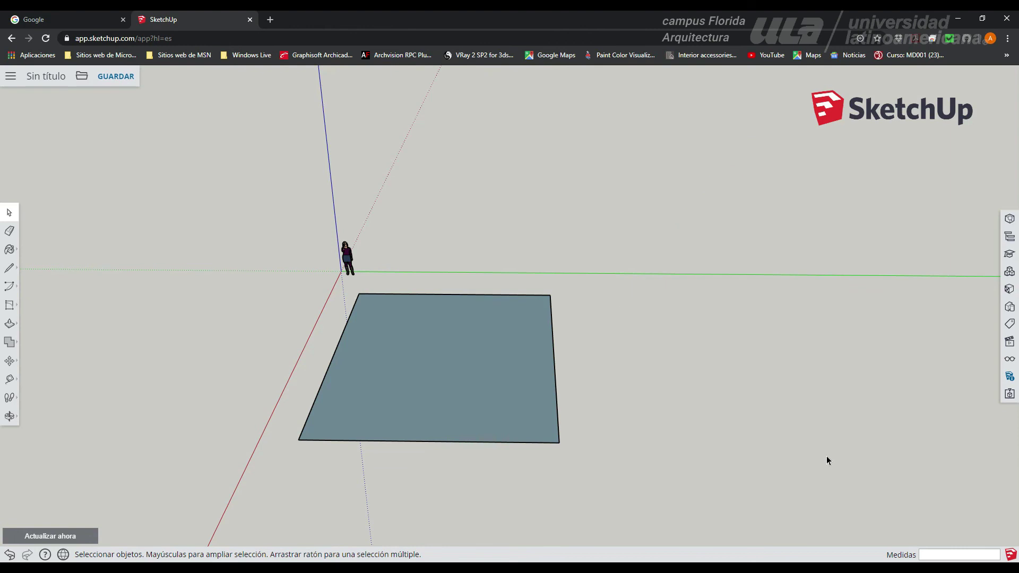
# Step: Draw a rotated rectangle of about 8.85 by 4.76 m lying flat on the ground beside the existing rectangle
pyautogui.click(7, 290)
pyautogui.click(36, 254)
pyautogui.click(9, 306)
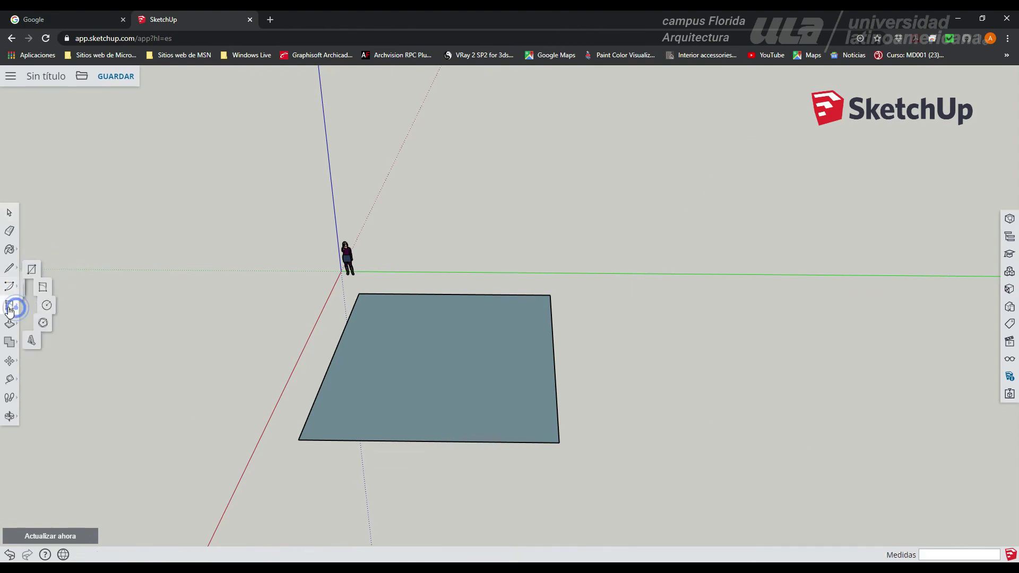
pyautogui.click(616, 301)
pyautogui.click(763, 413)
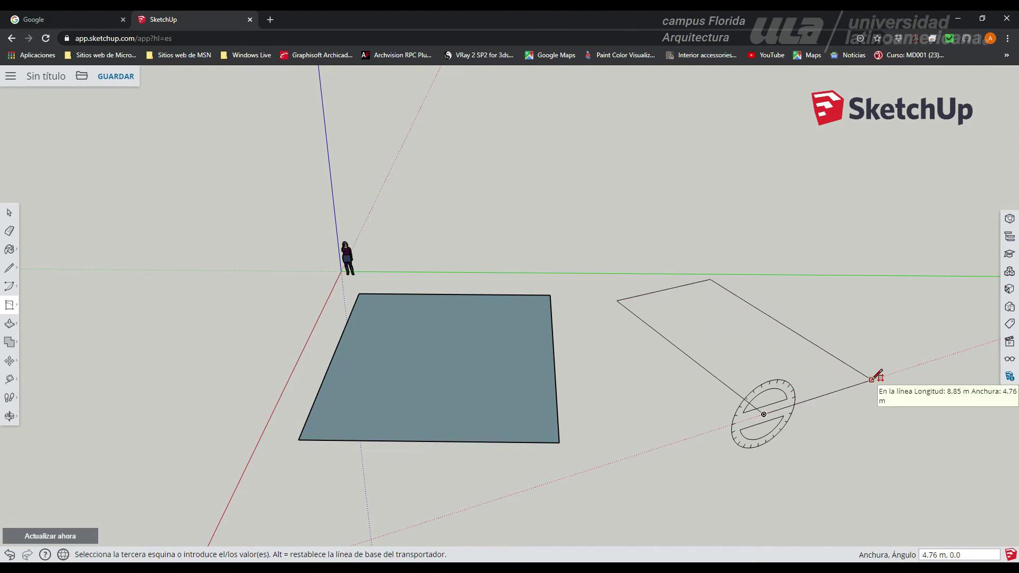
pyautogui.click(872, 379)
pyautogui.press('o')
pyautogui.moveTo(677, 446); pyautogui.dragTo(804, 447)
pyautogui.moveTo(804, 447); pyautogui.dragTo(631, 504, button='middle')
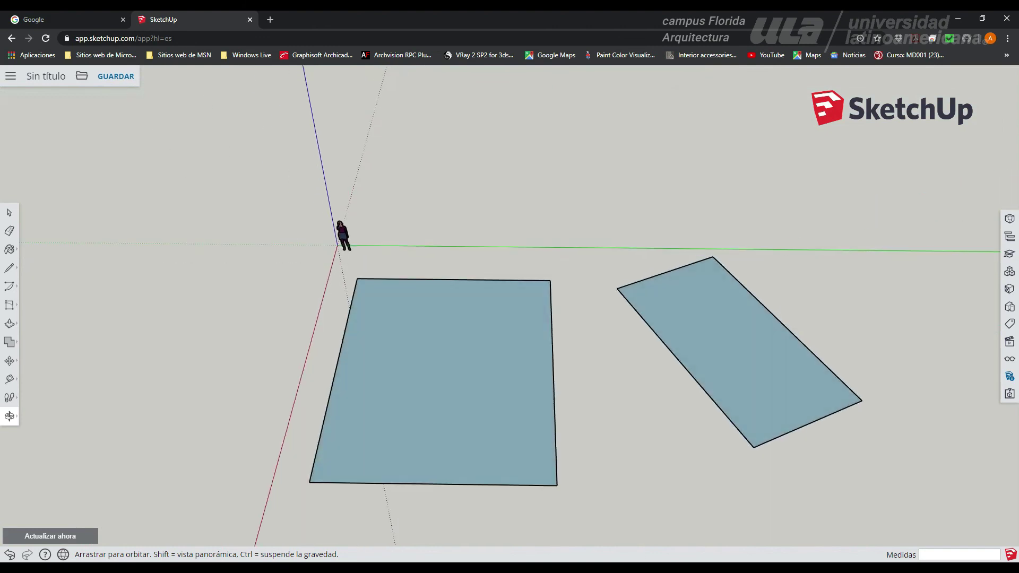
pyautogui.moveTo(708, 411); pyautogui.dragTo(553, 421, button='middle')
# Step: Delete the flat rotated rectangle and keep the 10 by 8 m one
pyautogui.click(10, 214)
pyautogui.moveTo(643, 270)
pyautogui.mouseDown(button='middle')
pyautogui.moveTo(659, 302)
pyautogui.moveTo(644, 271)
pyautogui.mouseUp(button='middle')
pyautogui.moveTo(602, 264); pyautogui.dragTo(905, 502)
pyautogui.press('Delete')
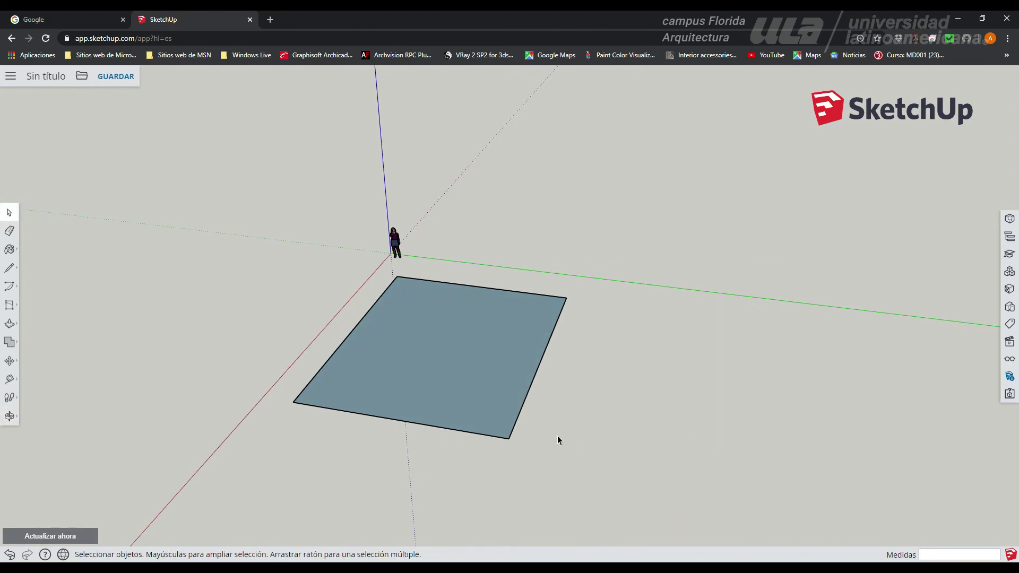
# Step: Draw a 24-segment circle with a radius of about 4.05 m on the ground beside the rectangle
pyautogui.moveTo(557, 441); pyautogui.dragTo(619, 429, button='middle')
pyautogui.click(17, 310)
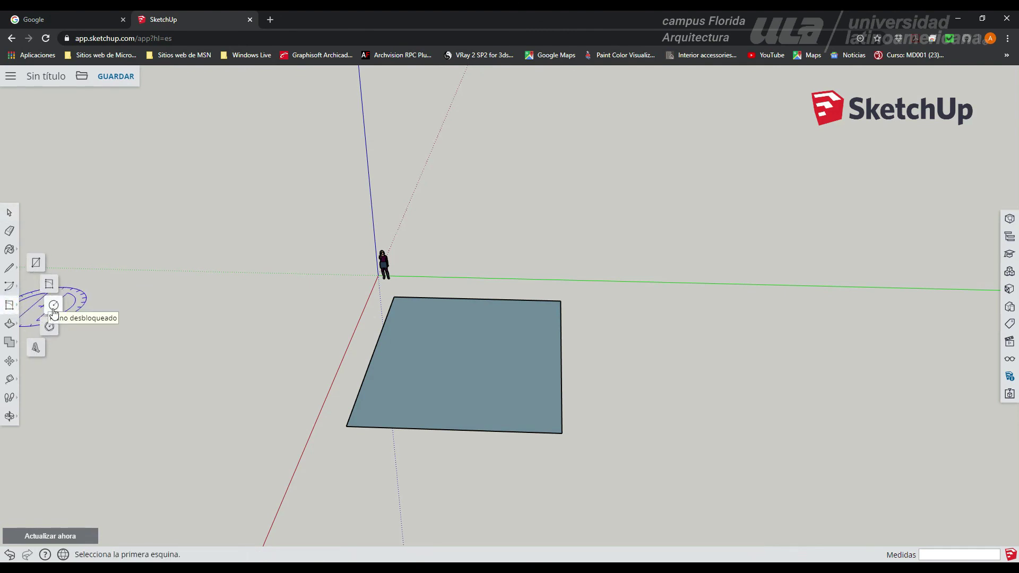
pyautogui.click(54, 311)
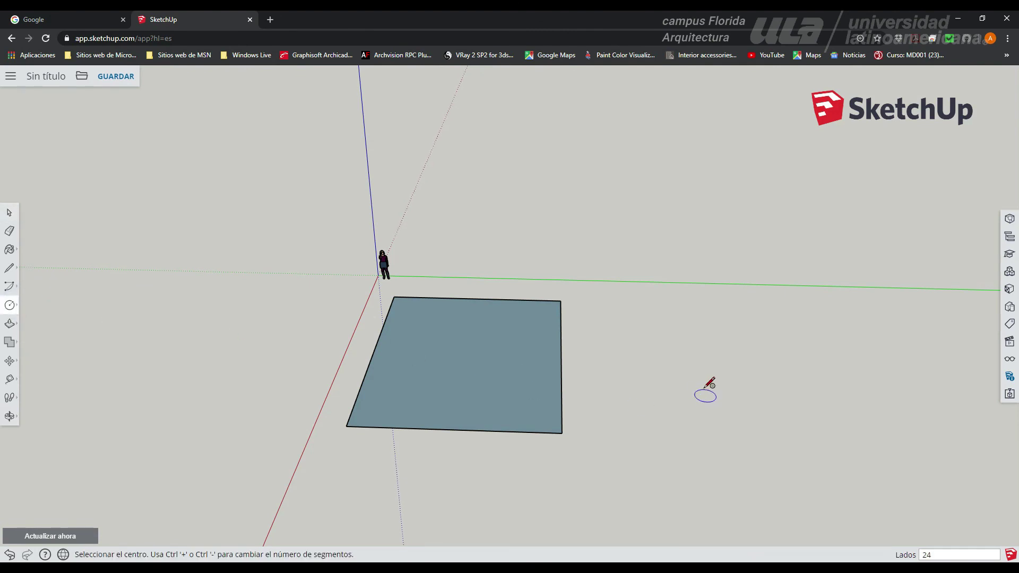
pyautogui.click(736, 371)
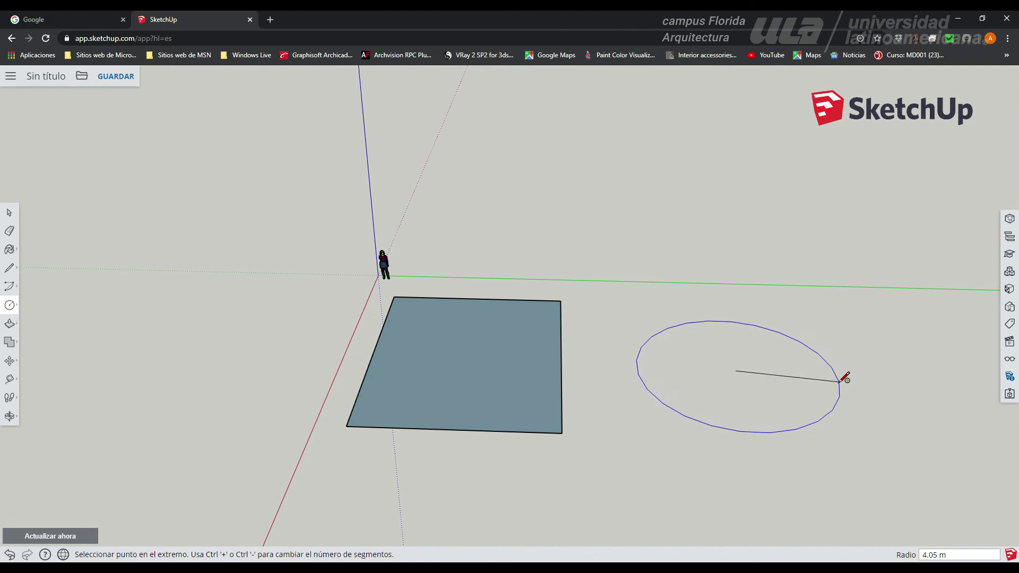
pyautogui.click(844, 373)
pyautogui.scroll(-2, 684, 418)
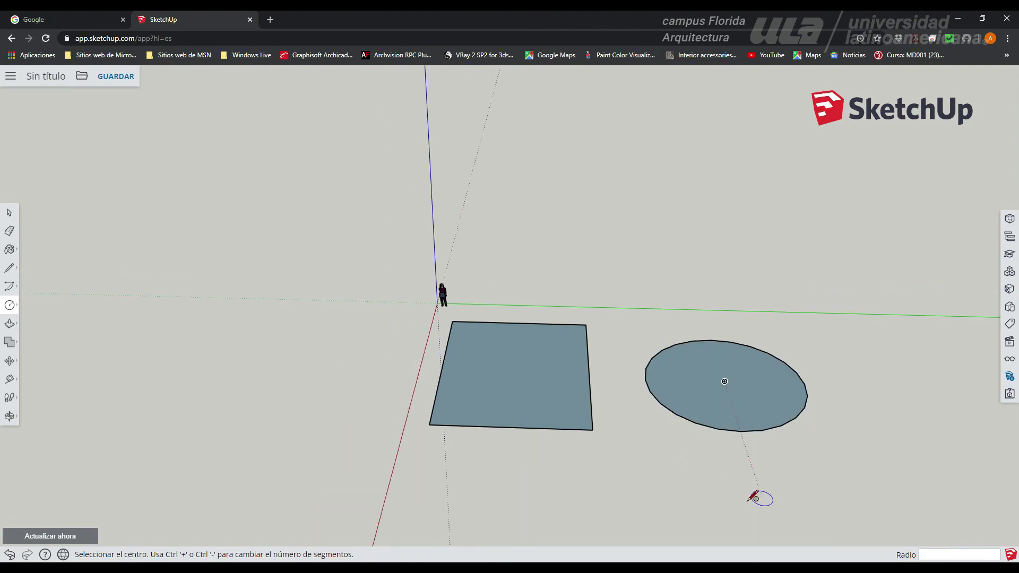
pyautogui.click(687, 491)
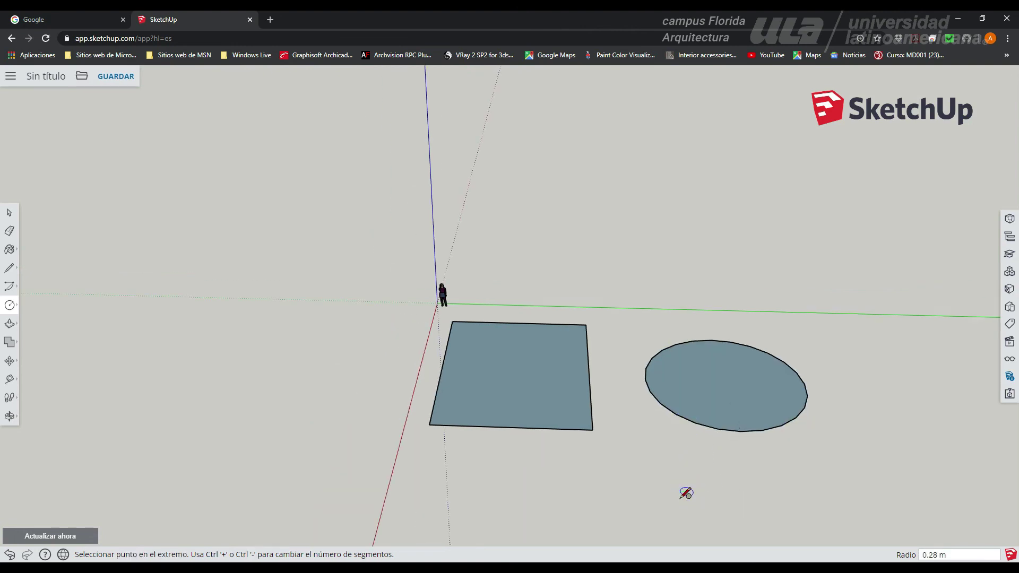
pyautogui.press('Escape')
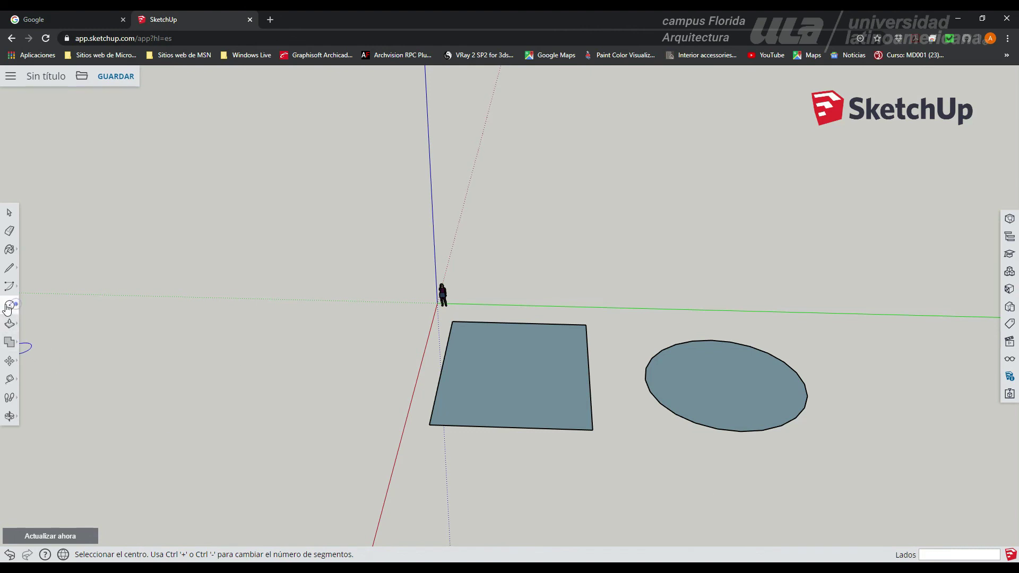
pyautogui.click(52, 309)
pyautogui.scroll(5, 659, 433)
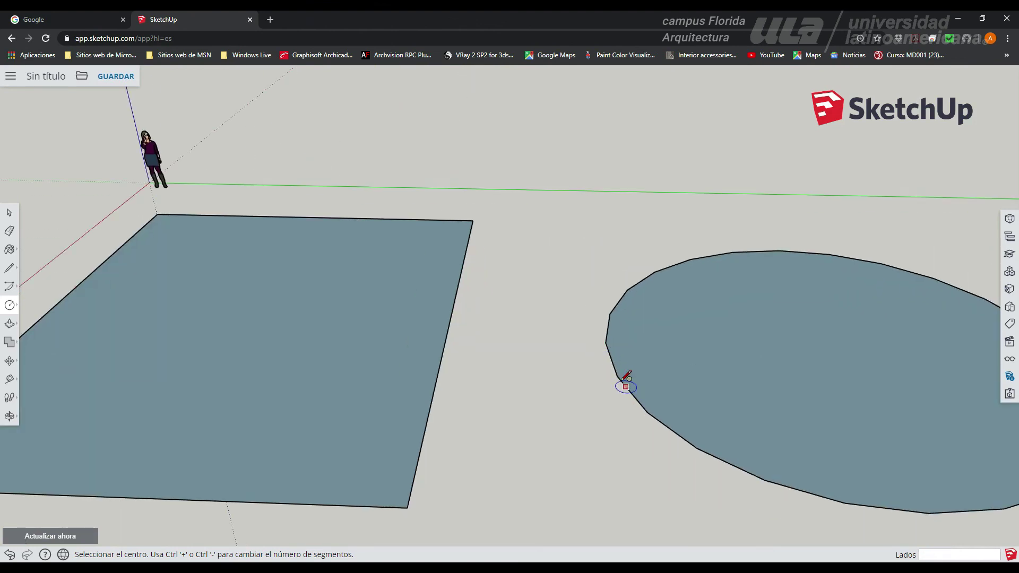
pyautogui.scroll(-5, 611, 412)
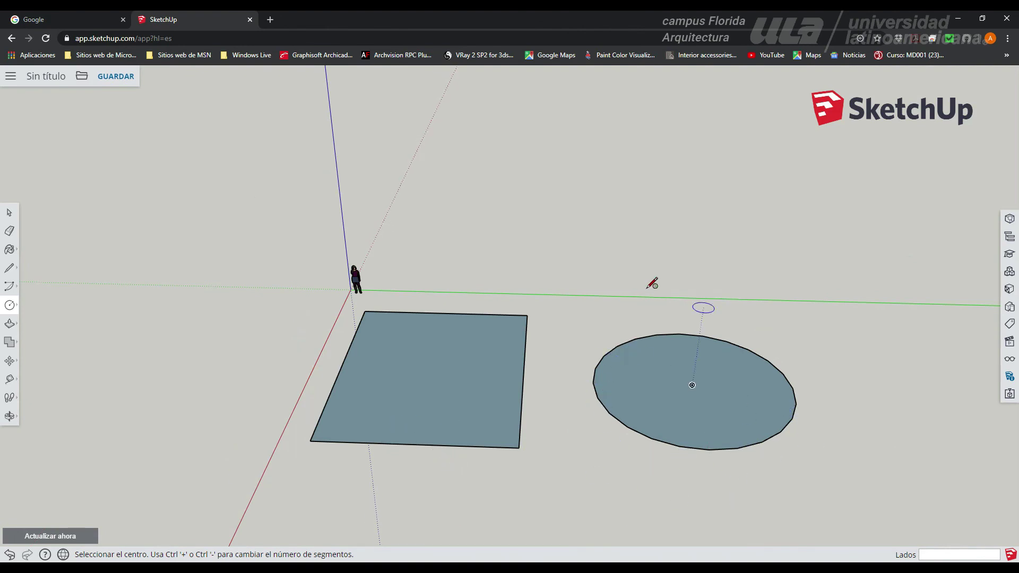
pyautogui.moveTo(573, 357)
pyautogui.mouseDown(button='middle')
pyautogui.moveTo(637, 485)
pyautogui.moveTo(657, 272)
pyautogui.mouseUp(button='middle')
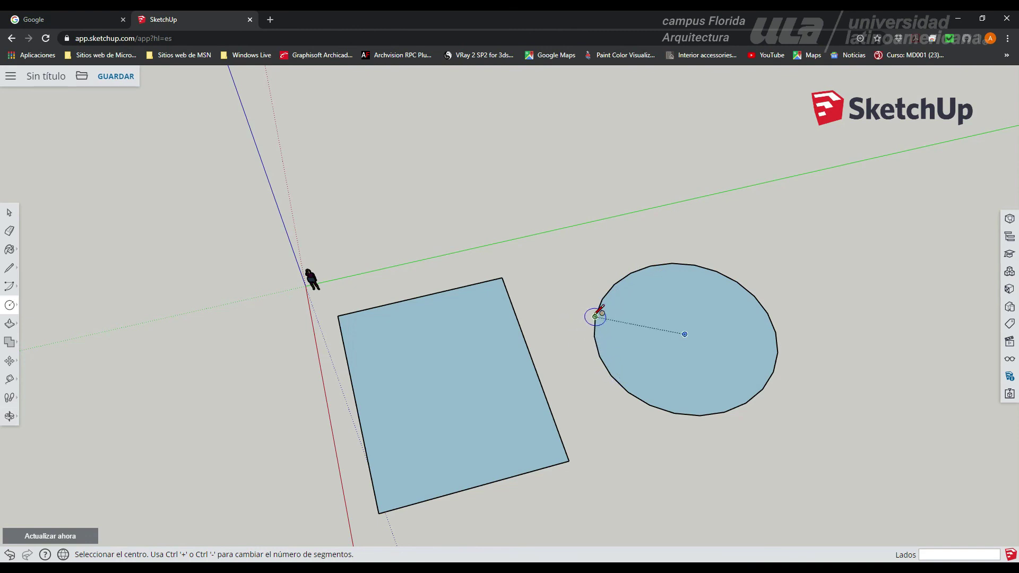
# Step: Draw a six-sided polygon with an inscribed radius of about 3.59 m on the ground beyond the circle, aligned to the green axis
pyautogui.click(12, 309)
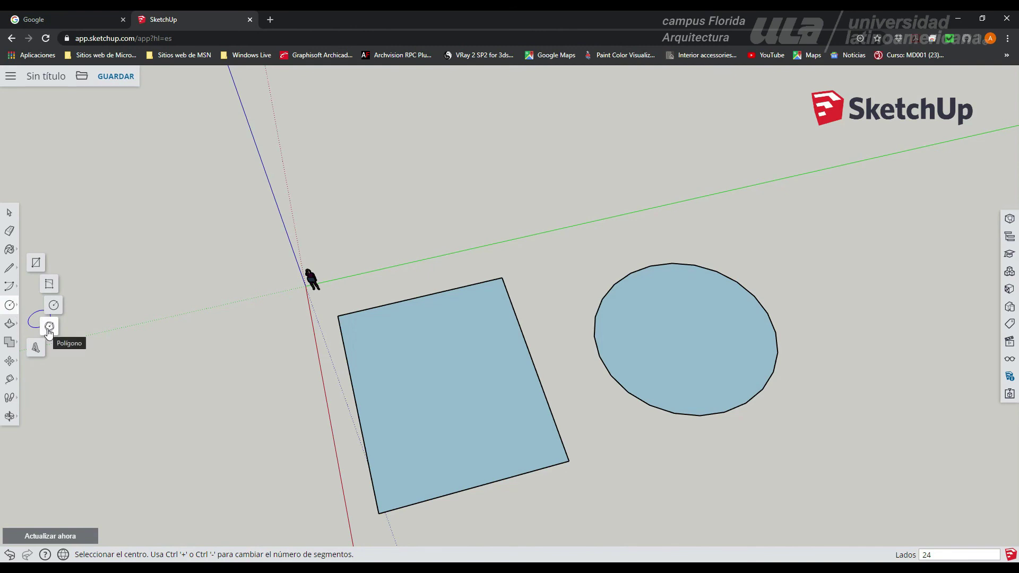
pyautogui.click(49, 327)
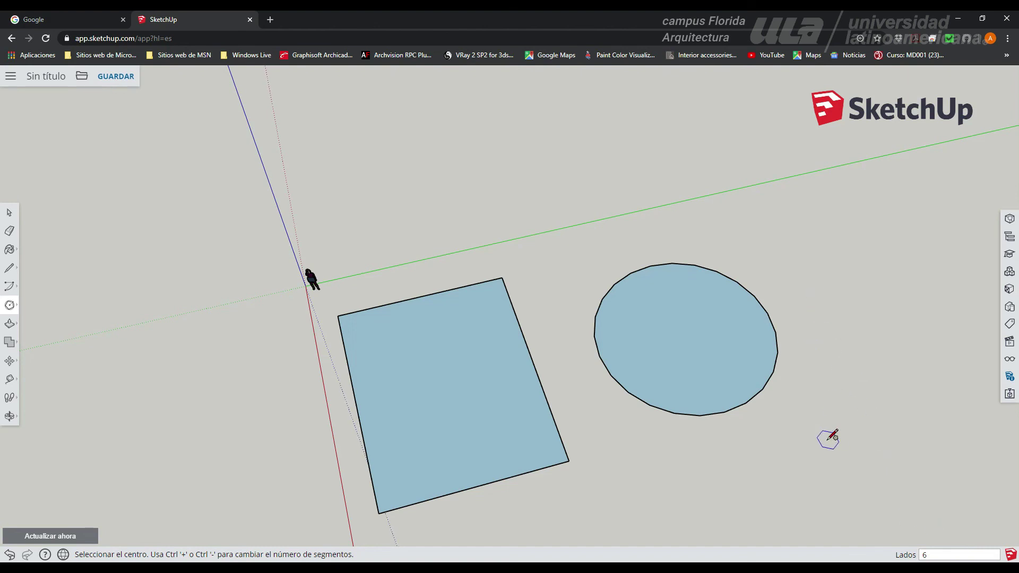
pyautogui.scroll(-3, 831, 435)
pyautogui.click(854, 321)
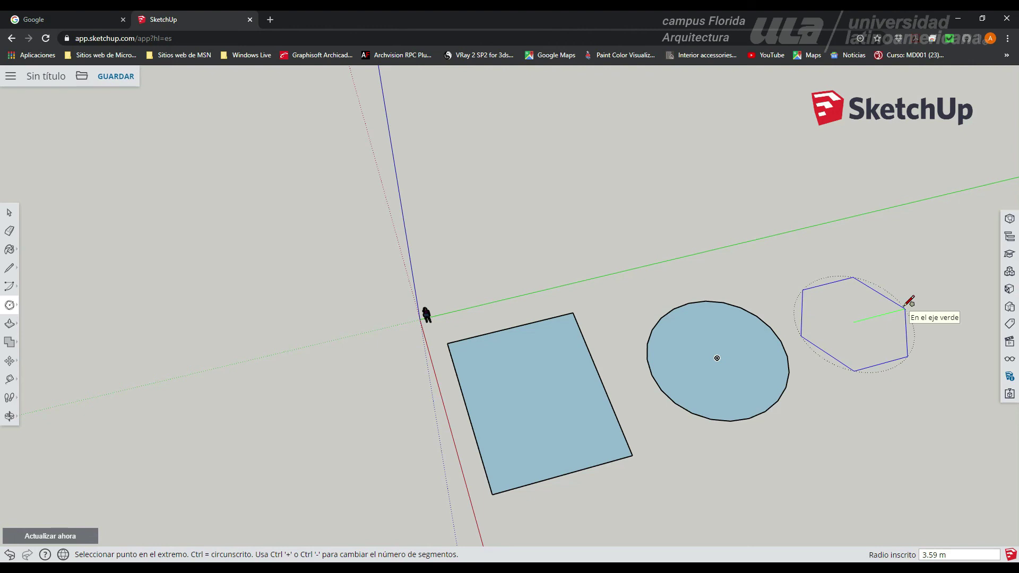
pyautogui.click(904, 307)
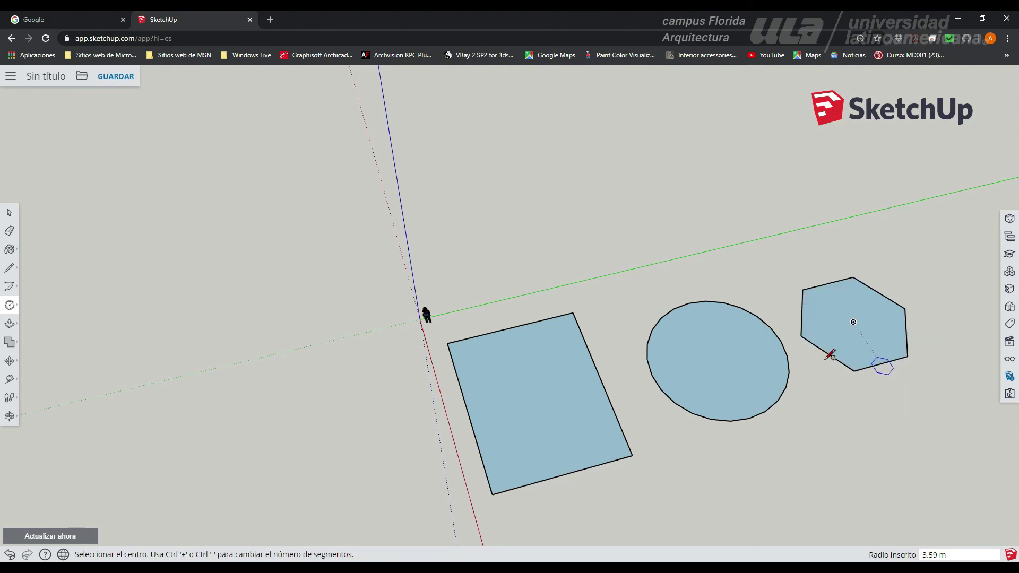
# Step: Draw a five-sided polygon lying flat on the ground beside the circle and the hexagon
pyautogui.scroll(-2, 746, 327)
pyautogui.scroll(-3, 803, 463)
pyautogui.click(8, 304)
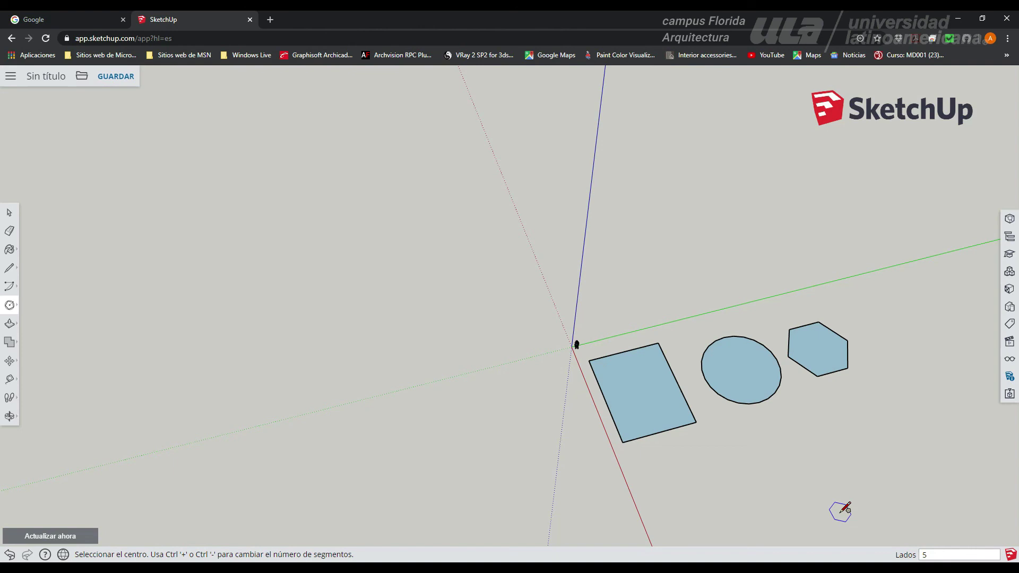
pyautogui.click(794, 478)
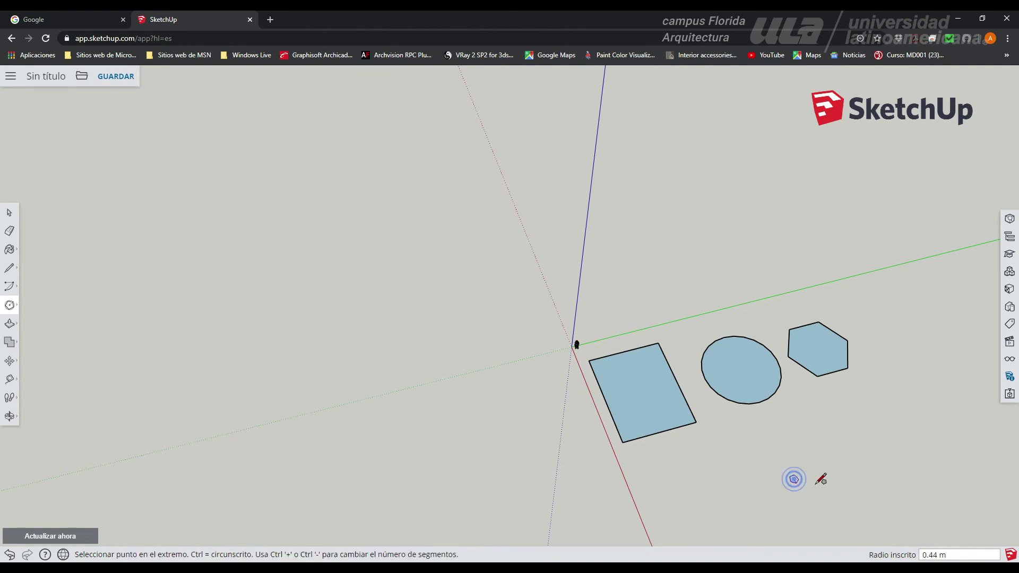
pyautogui.click(835, 455)
pyautogui.moveTo(775, 473); pyautogui.dragTo(821, 472, button='middle')
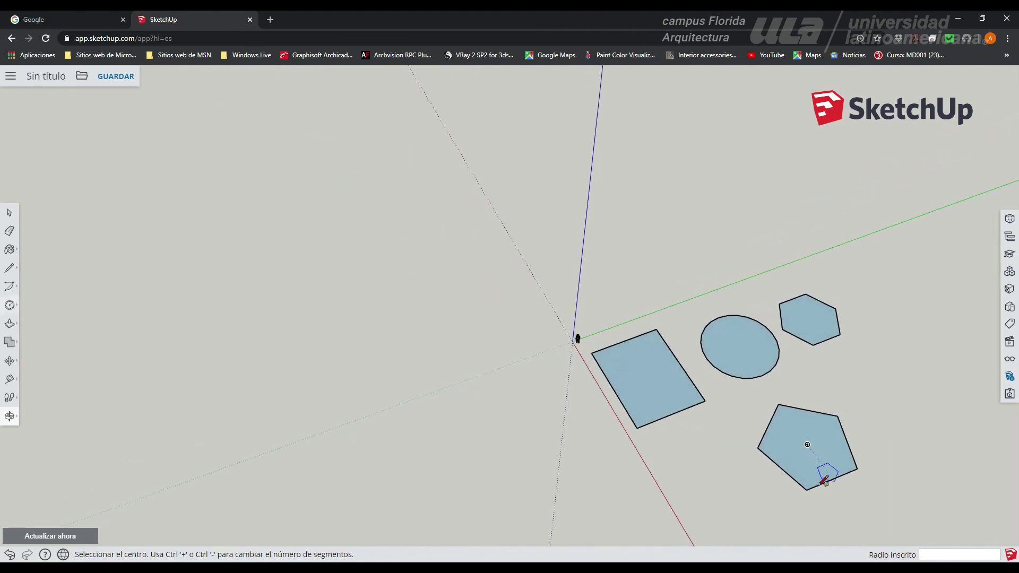
# Step: Create the filled 3D text "m" with 0.30 m height and 0.15 m extrusion, and place it on the ground near the rectangle
pyautogui.moveTo(821, 380); pyautogui.dragTo(796, 472, button='middle')
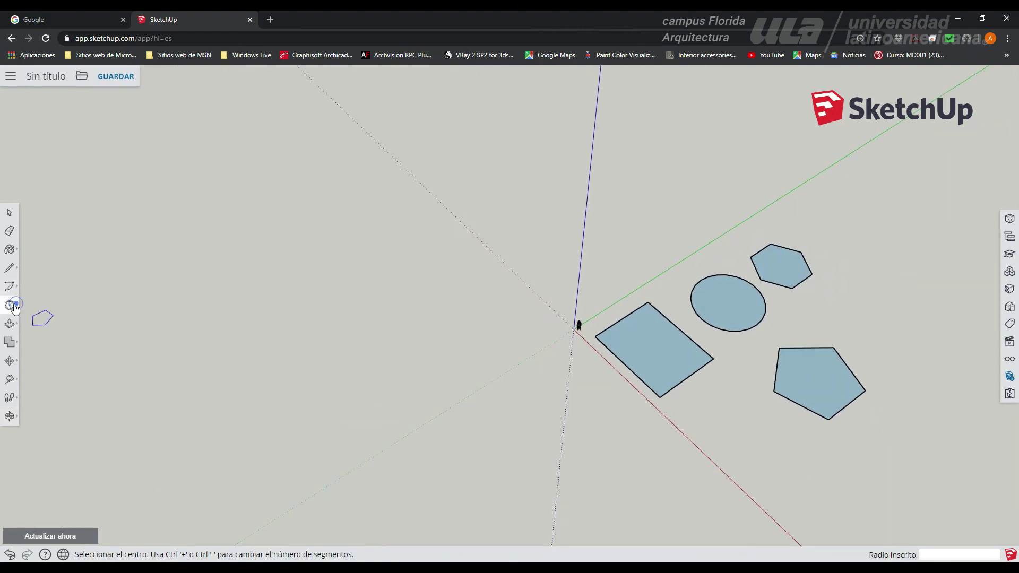
pyautogui.click(12, 305)
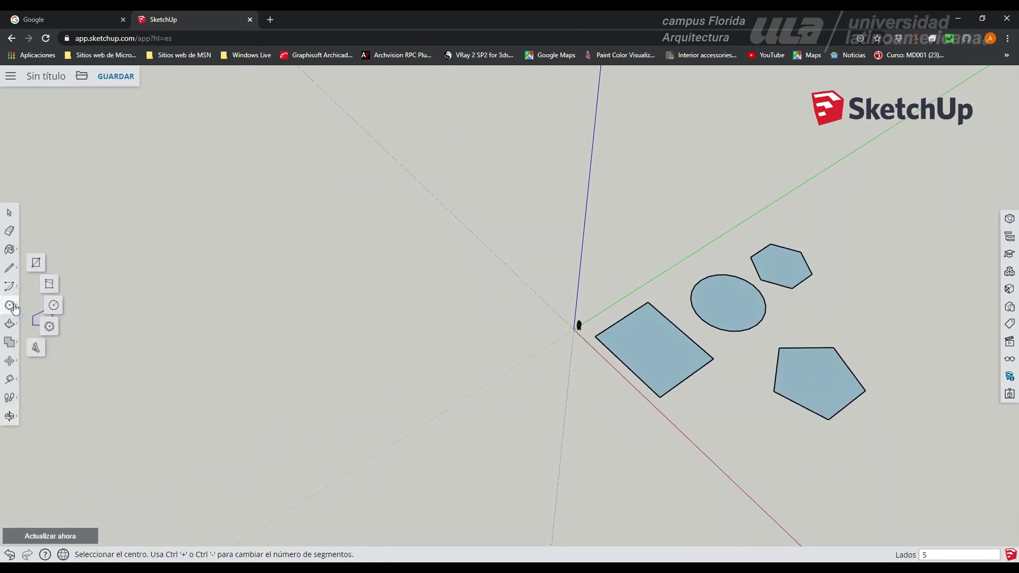
pyautogui.click(35, 349)
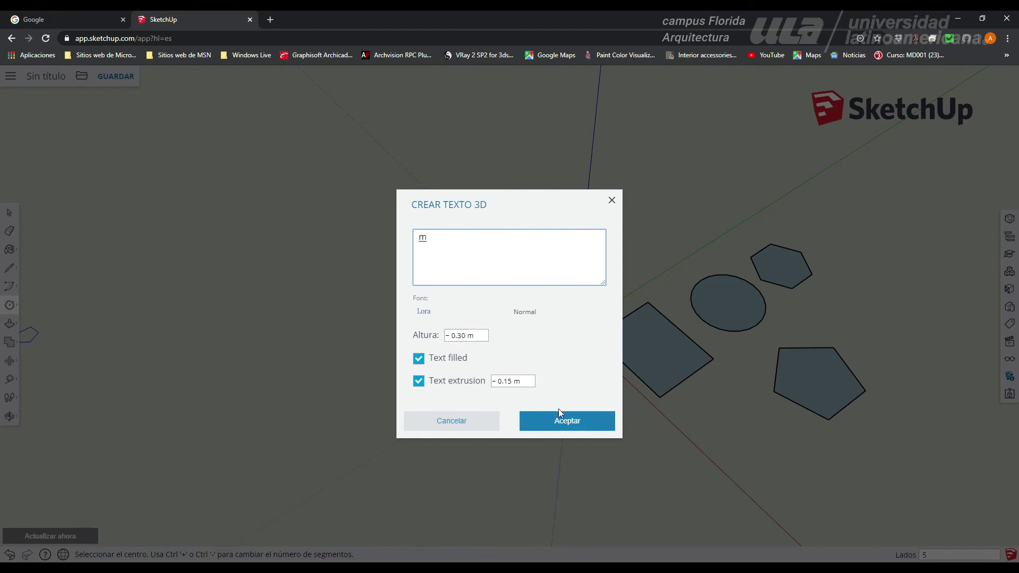
pyautogui.click(556, 423)
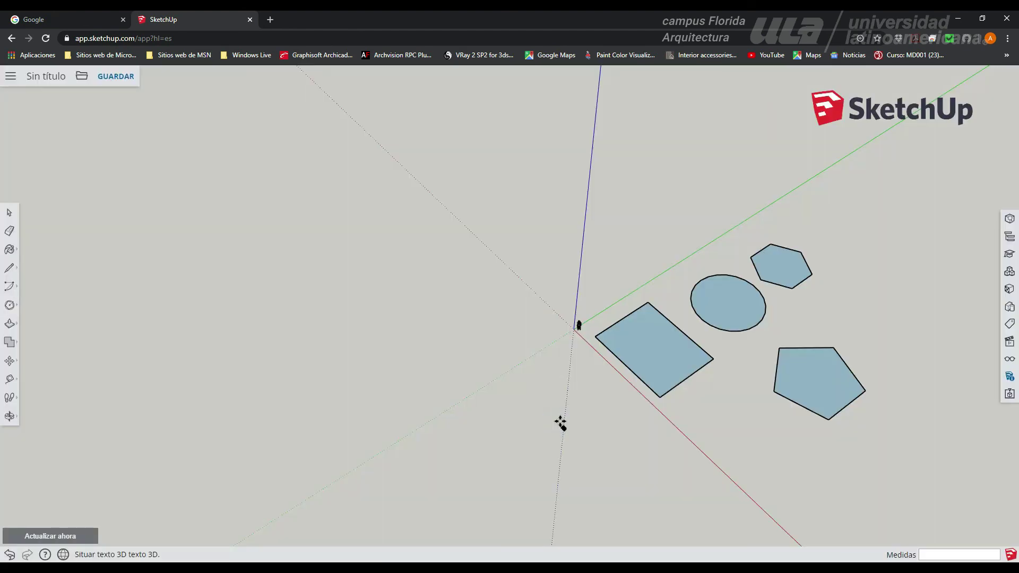
pyautogui.click(592, 379)
pyautogui.scroll(6, 594, 378)
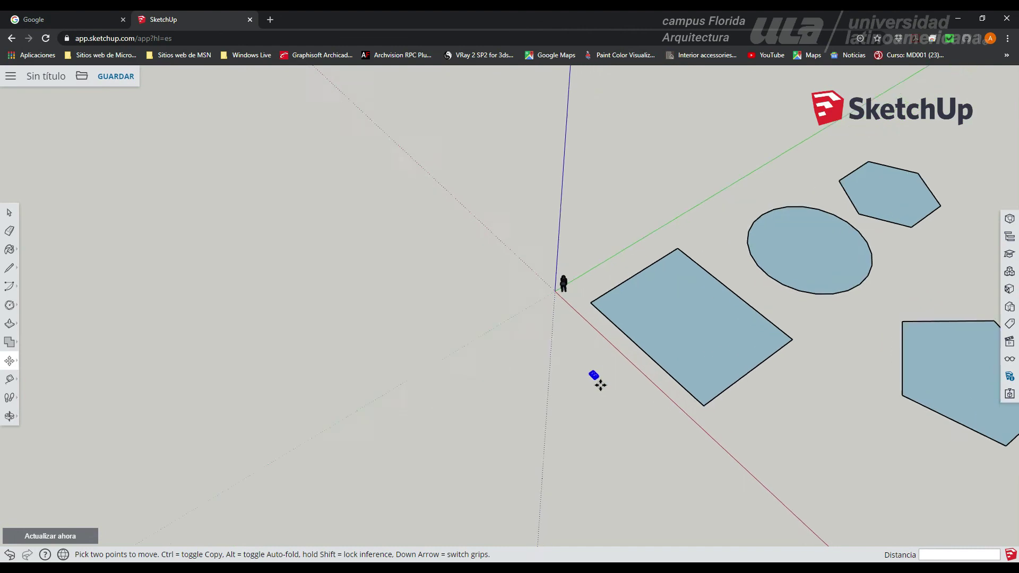
pyautogui.scroll(-6, 568, 425)
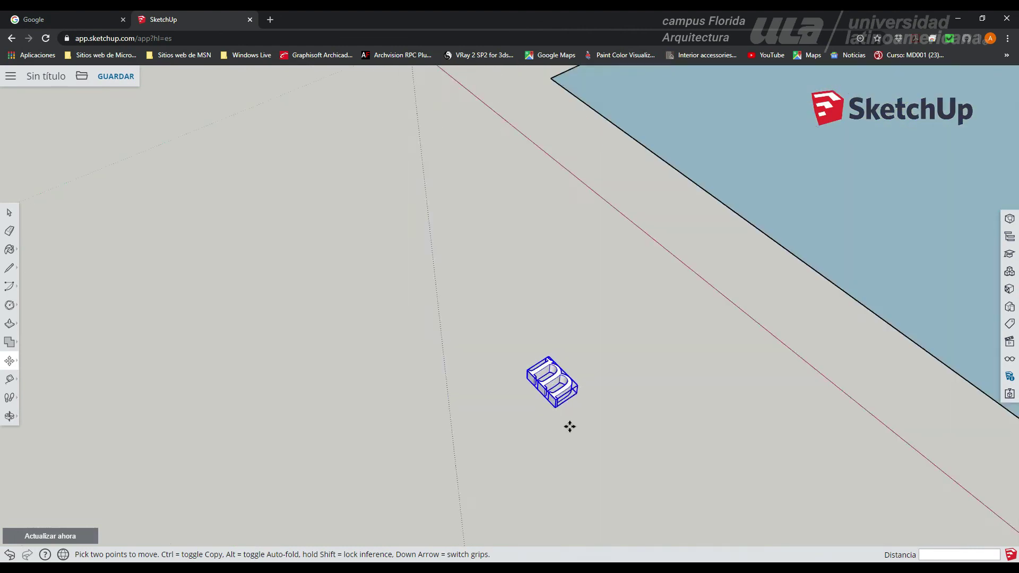
# Step: Delete the small 3D text on the ground
pyautogui.click(10, 213)
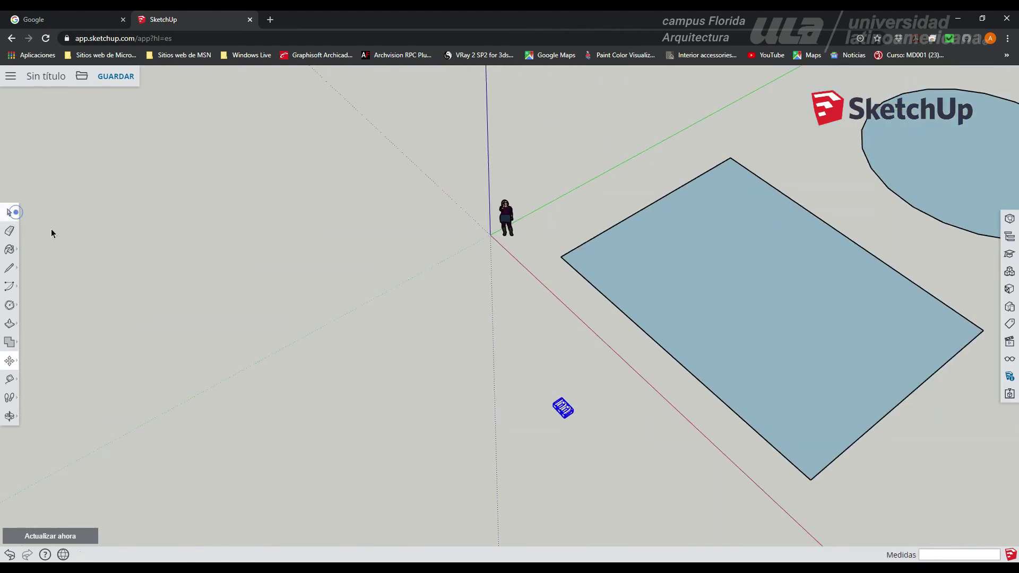
pyautogui.scroll(2, 571, 410)
pyautogui.scroll(3, 571, 410)
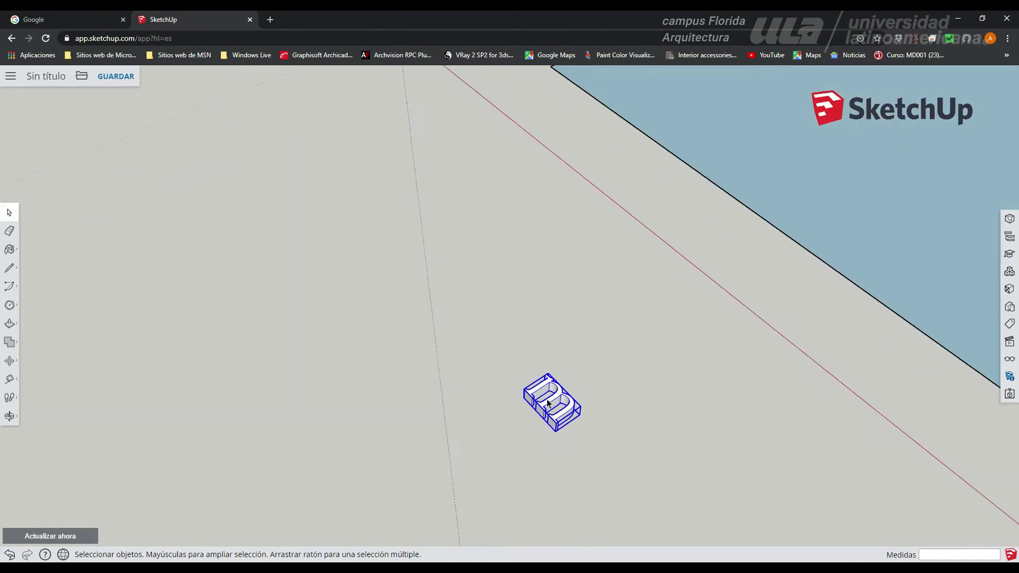
pyautogui.moveTo(589, 434); pyautogui.dragTo(635, 402, button='middle')
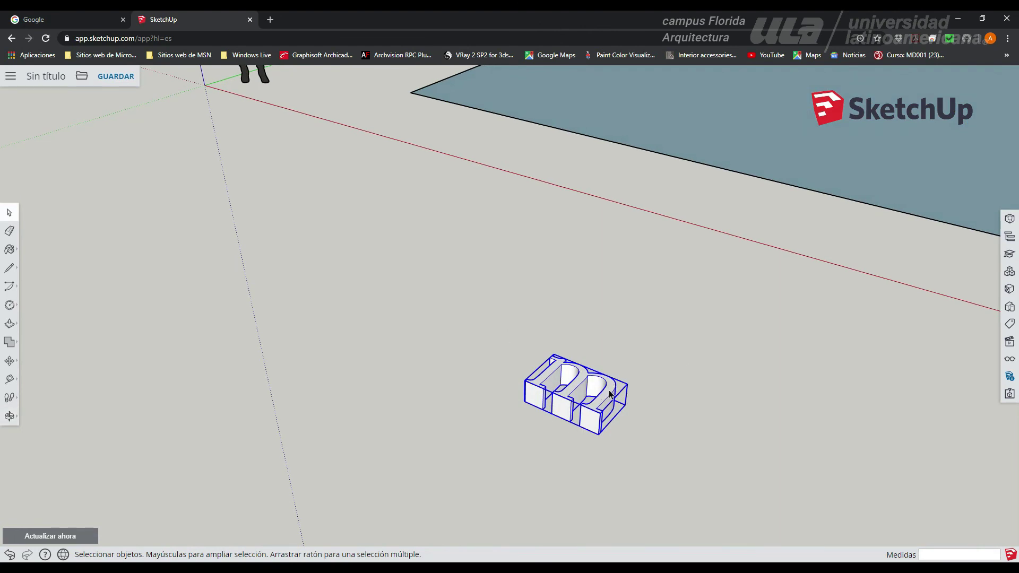
pyautogui.press('Delete')
# Step: Push/Pull the rectangle, circle, hexagon and pentagon upwards to turn all four flat shapes into volumes
pyautogui.scroll(-10, 568, 393)
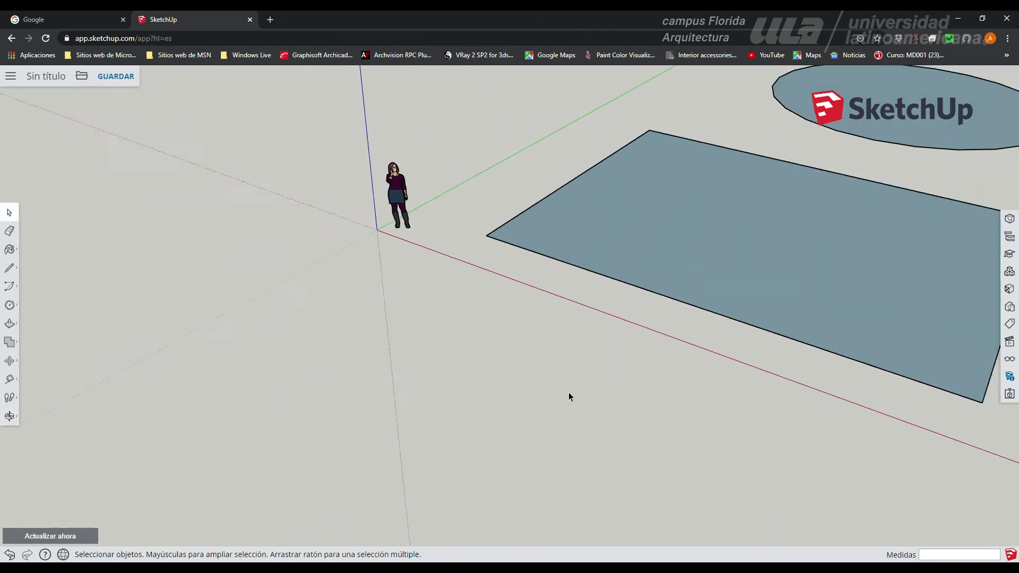
pyautogui.scroll(-3, 568, 395)
pyautogui.moveTo(569, 393); pyautogui.dragTo(715, 407, button='middle')
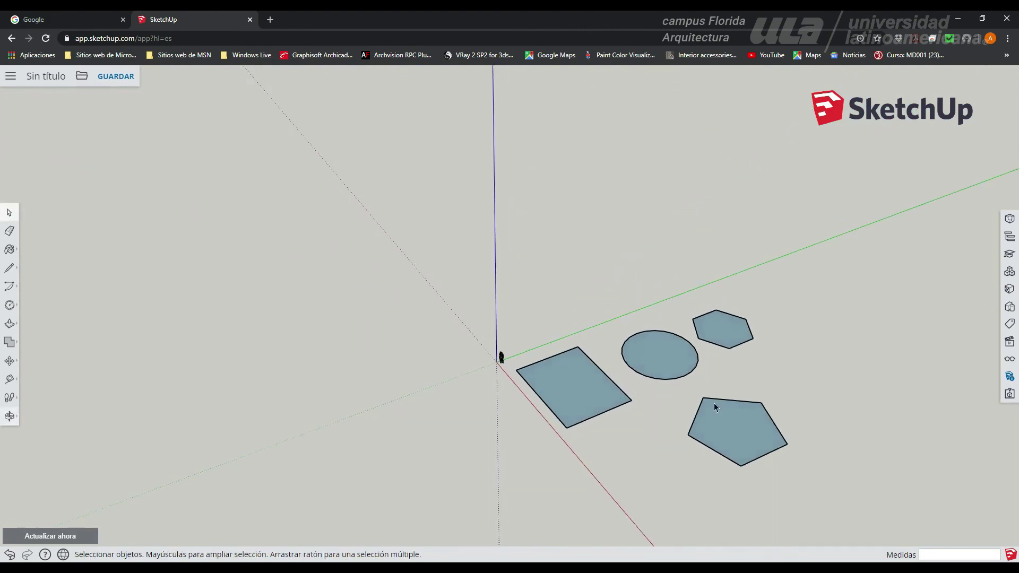
pyautogui.click(9, 323)
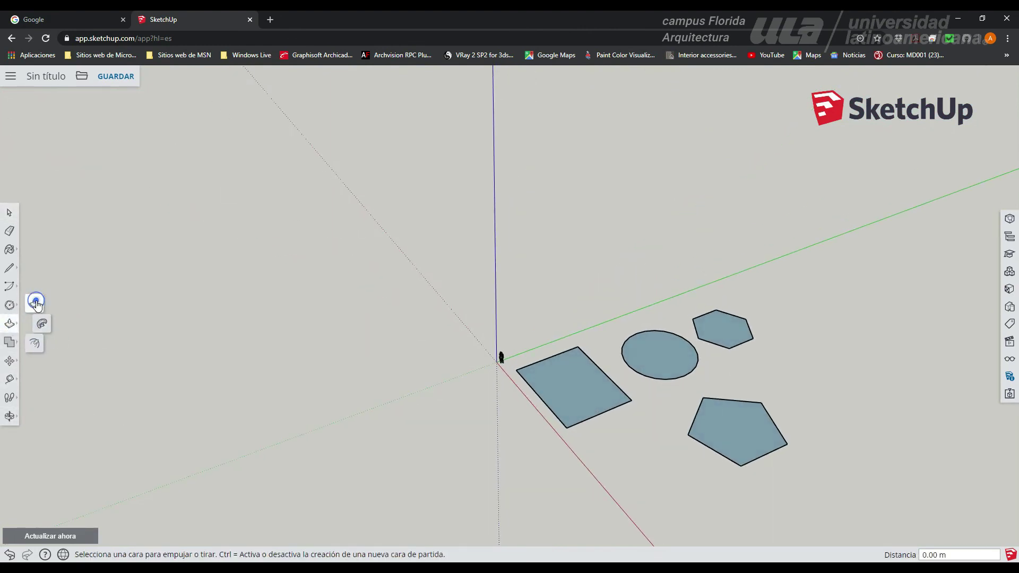
pyautogui.click(559, 405)
pyautogui.click(564, 365)
pyautogui.moveTo(614, 436); pyautogui.dragTo(371, 341, button='middle')
pyautogui.click(606, 402)
pyautogui.click(606, 402)
pyautogui.click(726, 413)
pyautogui.click(732, 408)
pyautogui.click(635, 472)
pyautogui.click(615, 423)
# Step: Push/Pull the rectangular box's end face outwards by about 5.52 m and its long side inwards by about 4.11 m
pyautogui.moveTo(471, 445); pyautogui.dragTo(902, 467, button='middle')
pyautogui.scroll(5, 524, 367)
pyautogui.click(437, 414)
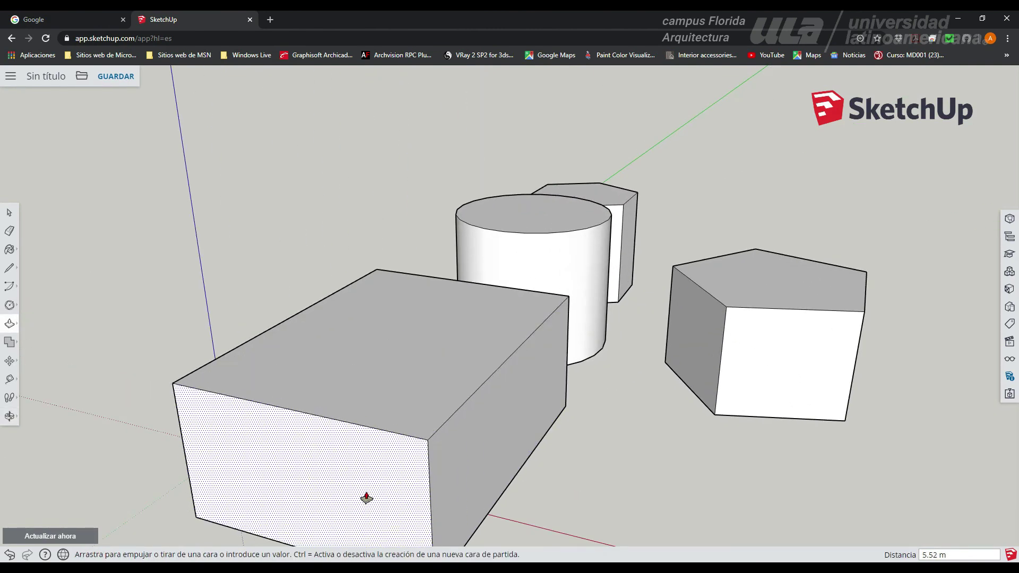
pyautogui.click(403, 494)
pyautogui.click(466, 481)
pyautogui.click(371, 436)
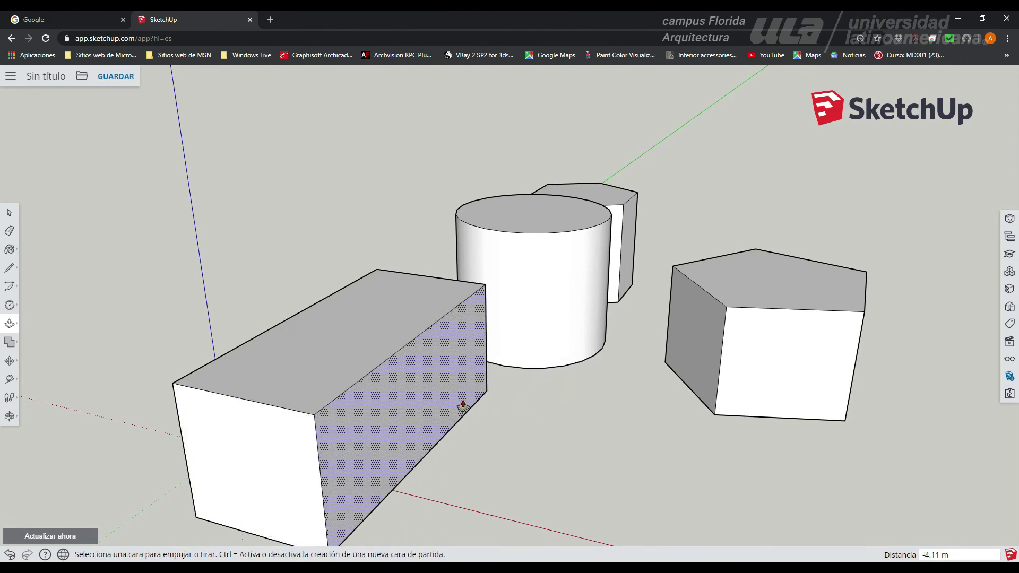
# Step: Pull three side faces of the pentagonal prism outwards as arms, the first by about 7.33 m and the last by about 8.74 m
pyautogui.scroll(-6, 463, 406)
pyautogui.moveTo(637, 443); pyautogui.dragTo(356, 474, button='middle')
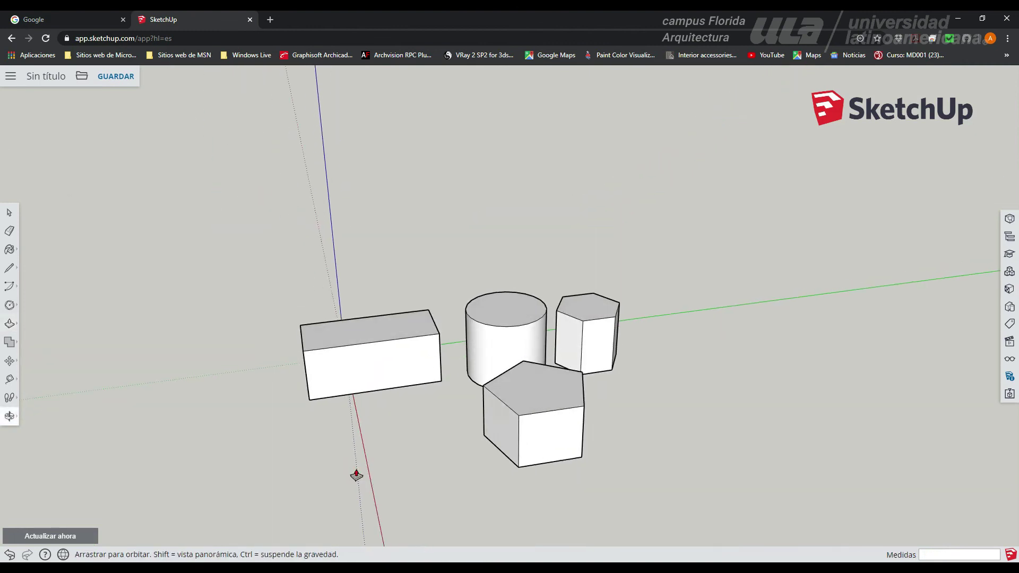
pyautogui.click(564, 443)
pyautogui.click(609, 492)
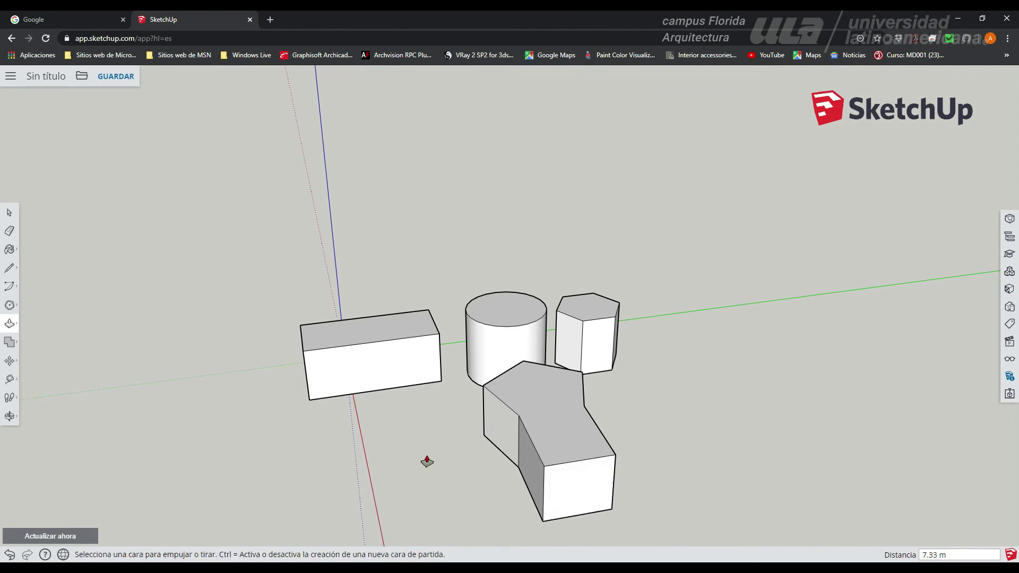
pyautogui.click(491, 425)
pyautogui.click(412, 466)
pyautogui.moveTo(571, 467); pyautogui.dragTo(307, 428, button='middle')
pyautogui.click(454, 416)
pyautogui.click(505, 487)
# Step: Pull another side face of the pentagonal prism, the one near the cylinder, outwards by about 0.49 m
pyautogui.moveTo(492, 472); pyautogui.dragTo(630, 380, button='middle')
pyautogui.scroll(5, 595, 361)
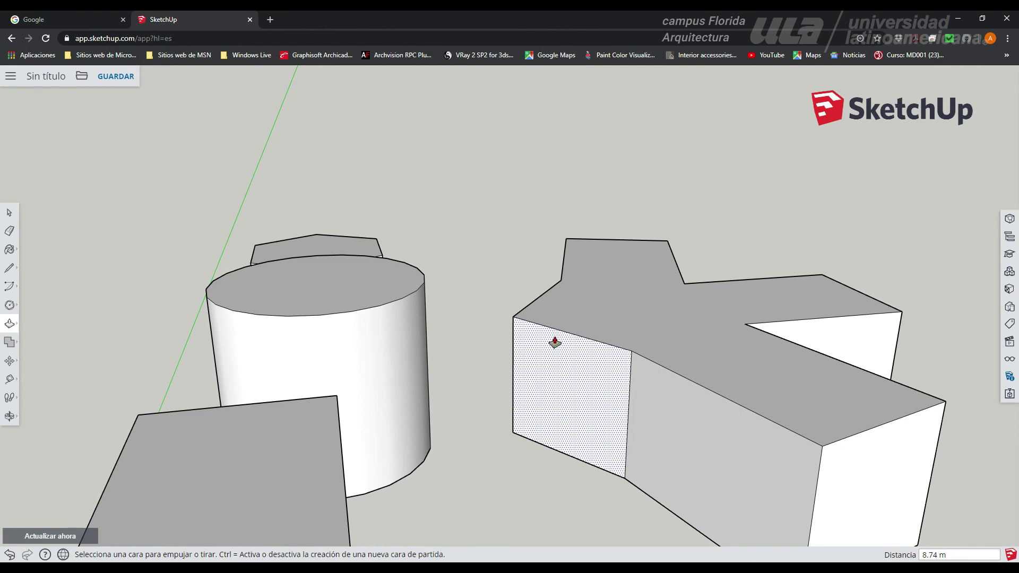
pyautogui.moveTo(548, 398); pyautogui.dragTo(602, 411, button='middle')
pyautogui.click(602, 411)
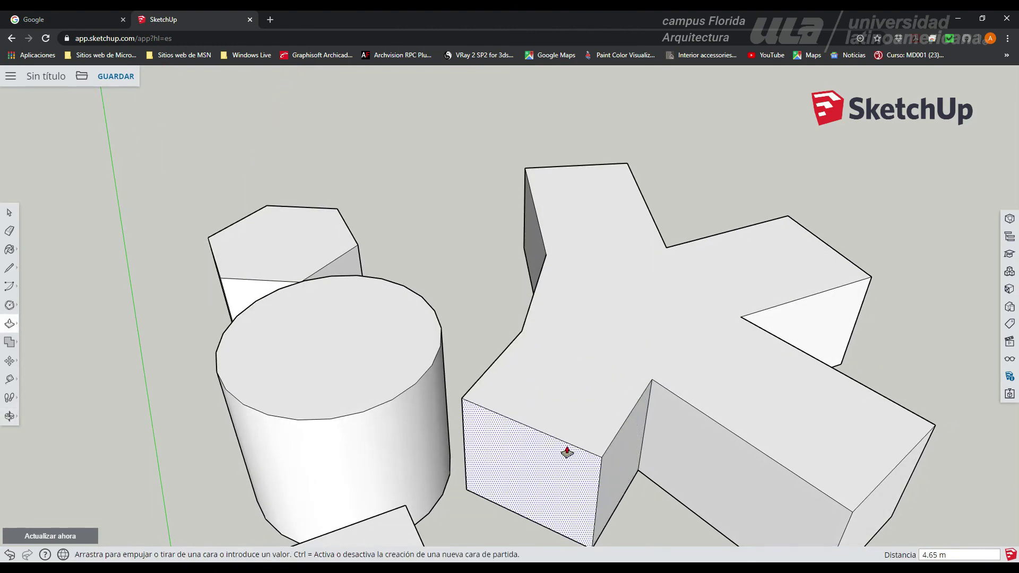
pyautogui.click(630, 438)
# Step: Pull one side face of the hexagonal prism out into an arm and push that arm's long side inwards by about 0.36 m
pyautogui.moveTo(580, 446); pyautogui.dragTo(857, 368, button='middle')
pyautogui.scroll(-5, 419, 323)
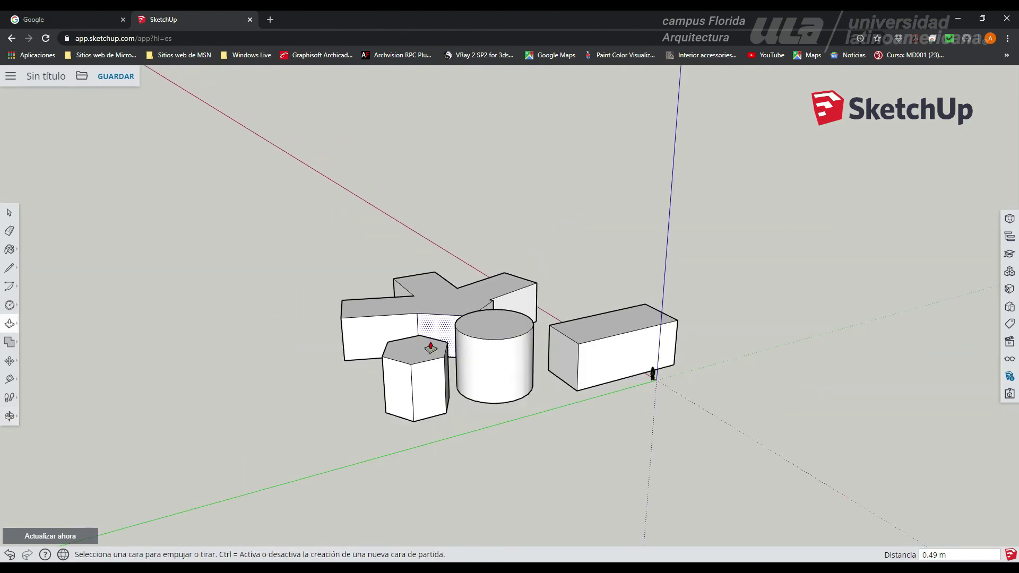
pyautogui.click(398, 405)
pyautogui.click(333, 432)
pyautogui.moveTo(426, 416); pyautogui.dragTo(318, 382, button='middle')
pyautogui.scroll(5, 319, 375)
pyautogui.click(319, 372)
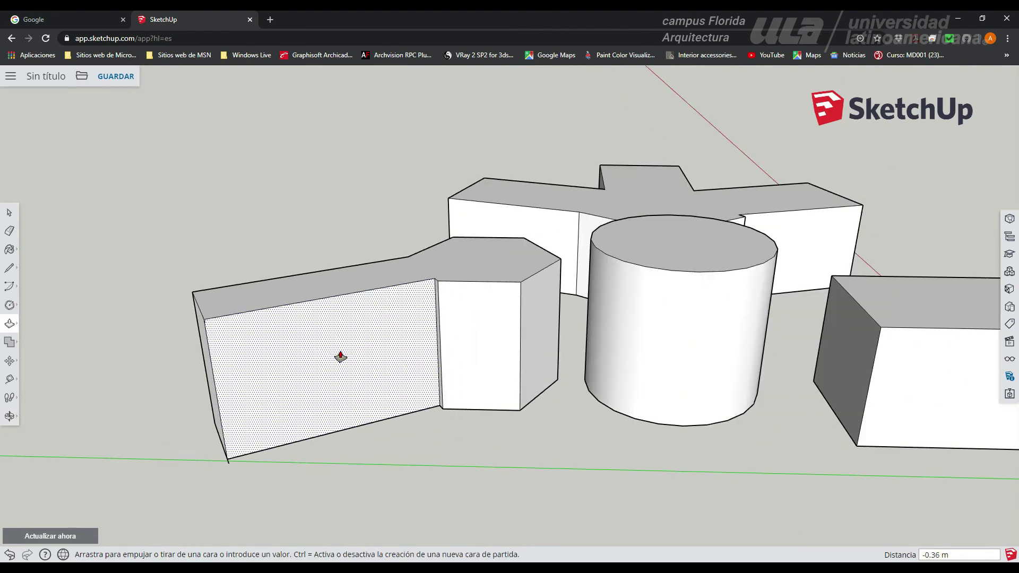
pyautogui.click(340, 356)
# Step: Pull a second side face of the hexagonal prism outwards by about 7.88 m to form another arm
pyautogui.click(487, 347)
pyautogui.click(422, 432)
pyautogui.moveTo(423, 427); pyautogui.dragTo(427, 439, button='middle')
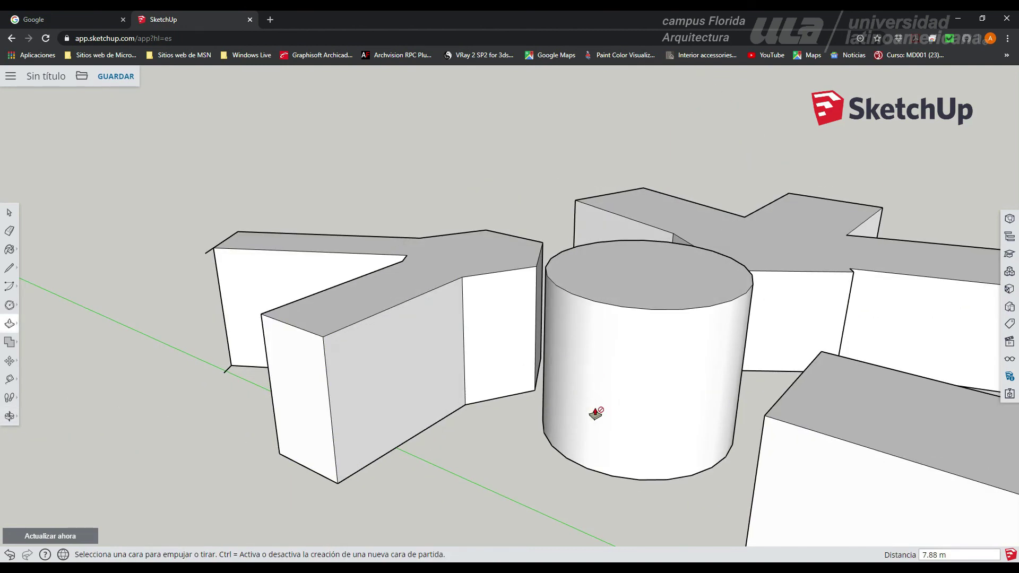
# Step: Try to Push/Pull the curved side surface of the cylinder
pyautogui.click(678, 345)
pyautogui.click(739, 337)
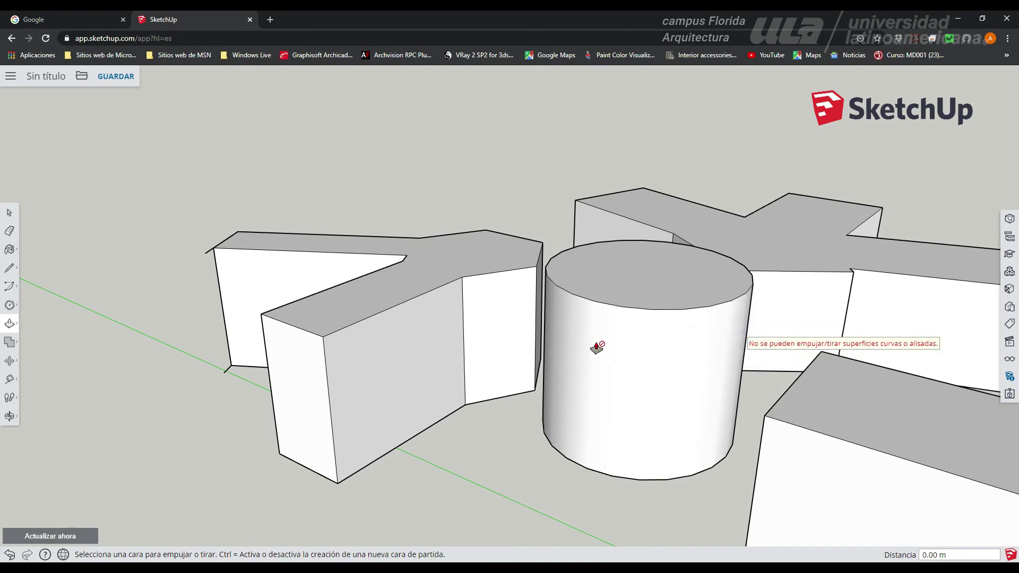
pyautogui.scroll(5, 597, 350)
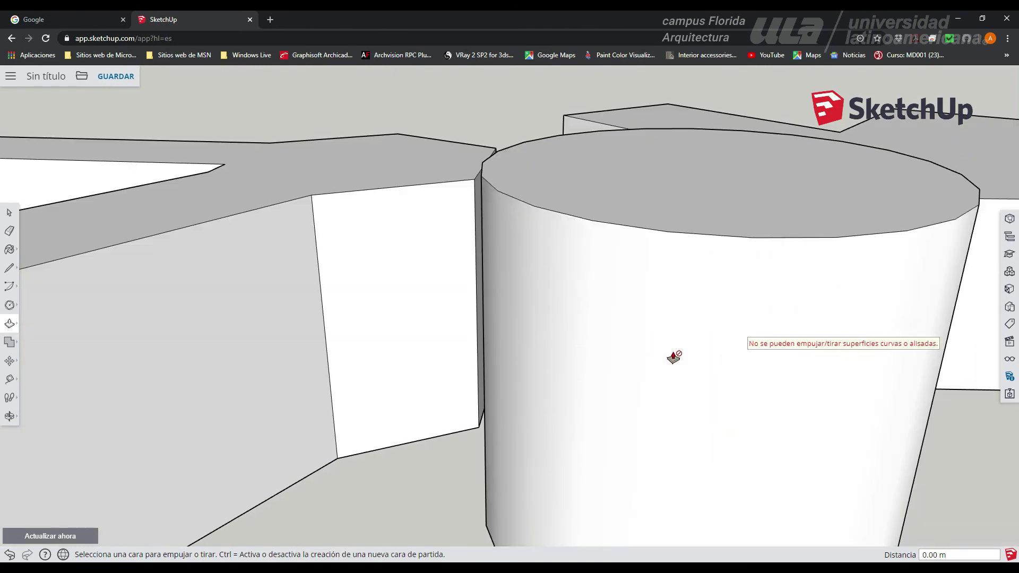
pyautogui.scroll(-10, 725, 378)
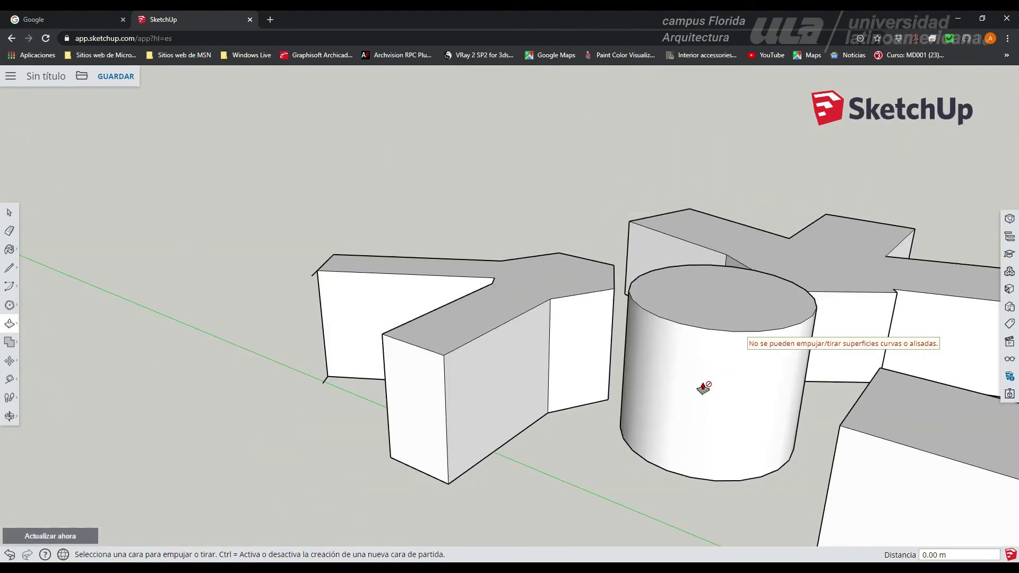
pyautogui.moveTo(703, 427); pyautogui.dragTo(716, 366, button='middle')
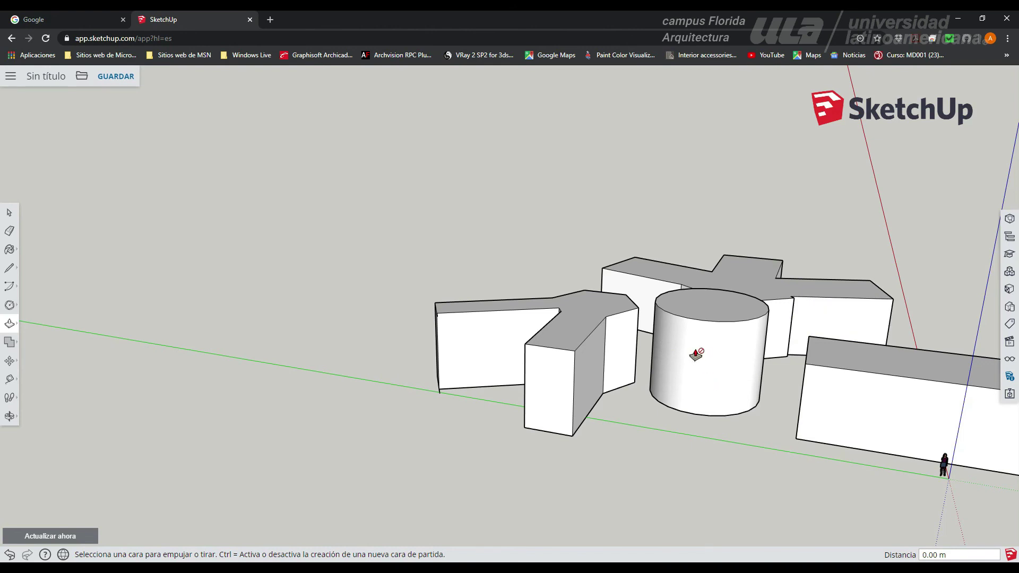
pyautogui.moveTo(608, 361); pyautogui.dragTo(449, 121, button='middle')
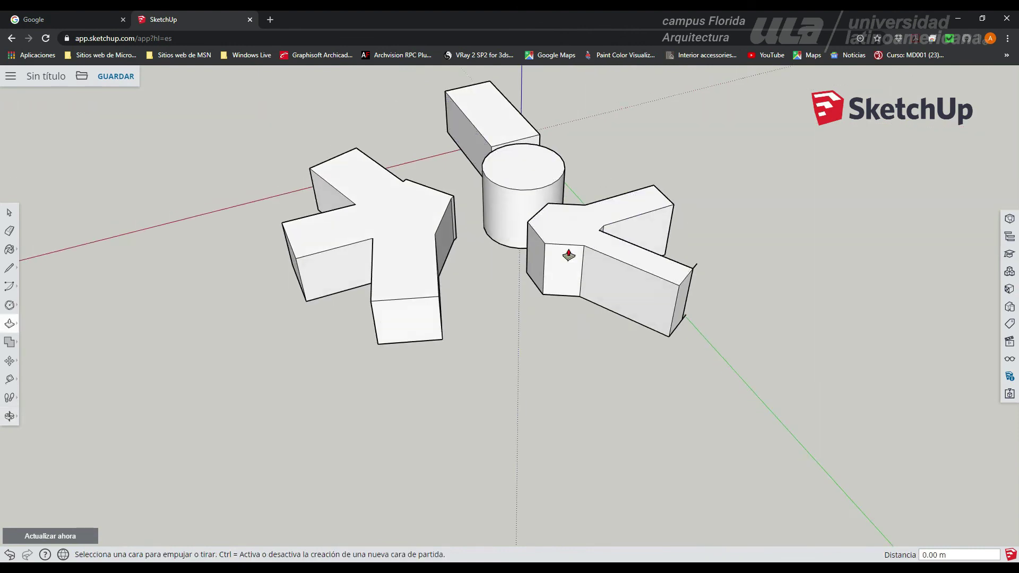
pyautogui.scroll(5, 496, 164)
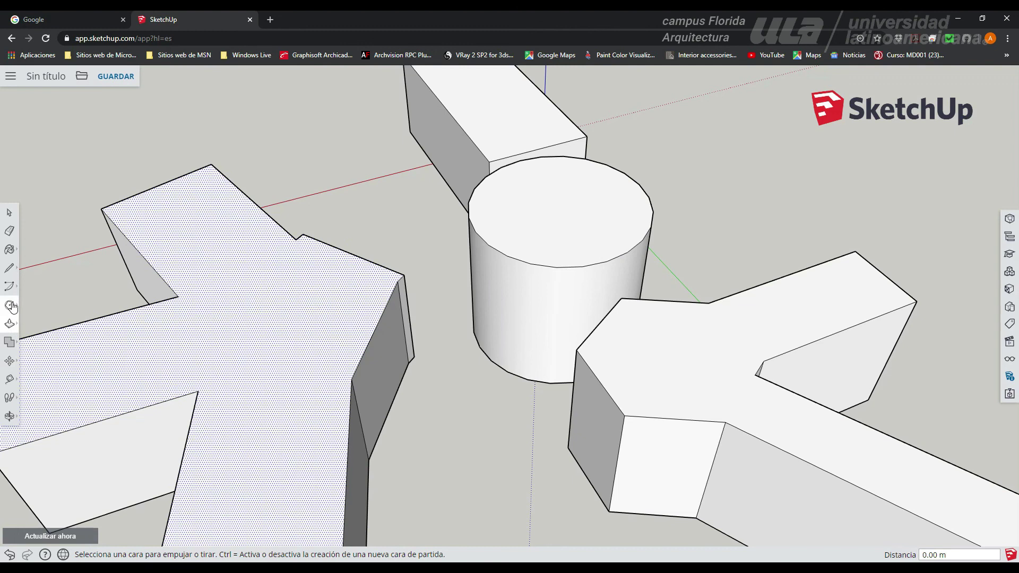
pyautogui.click(15, 270)
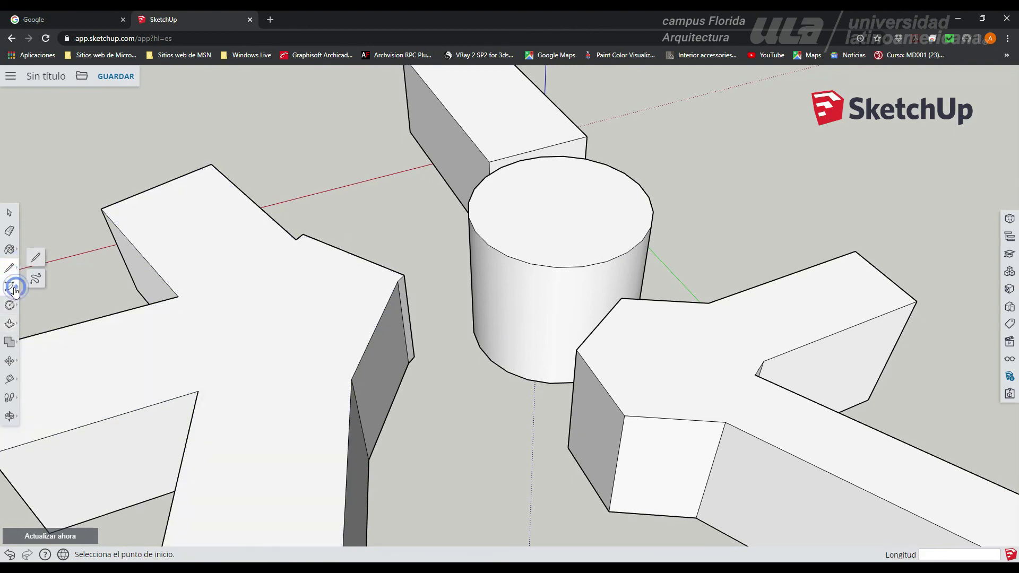
pyautogui.click(13, 288)
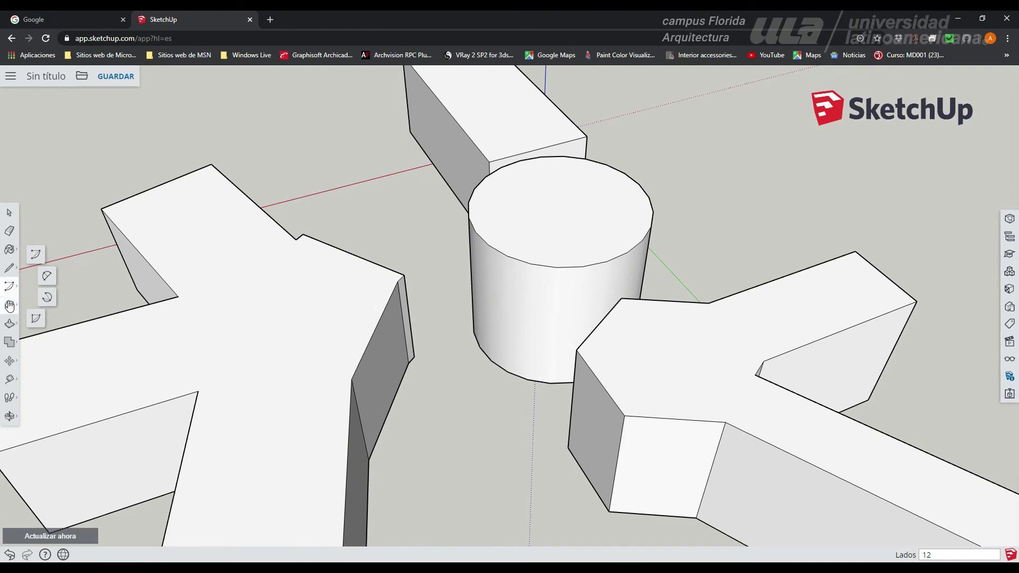
pyautogui.click(15, 307)
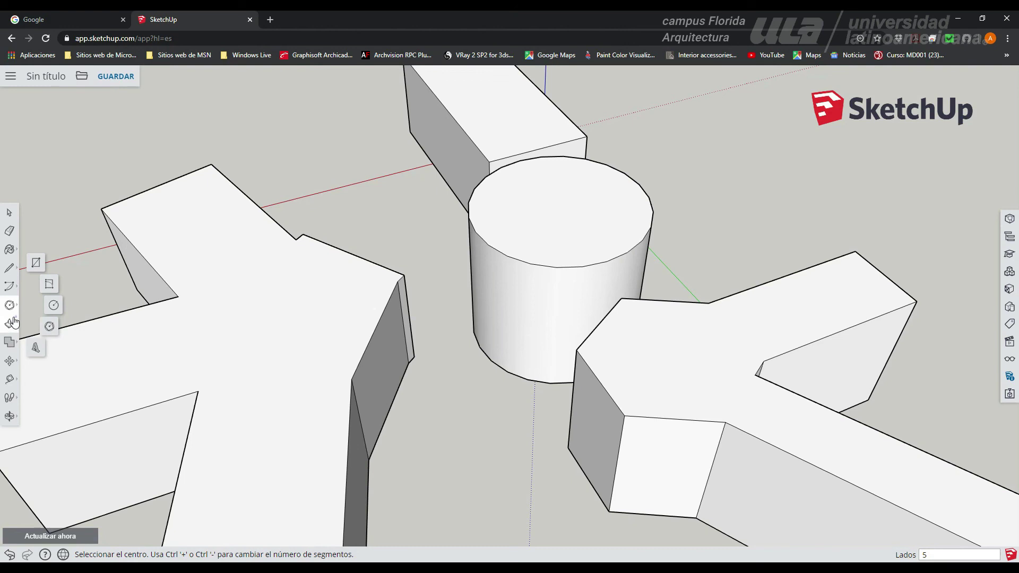
# Step: Offset the cylinder's circular top face inwards to leave a narrow ring around its edge
pyautogui.click(14, 323)
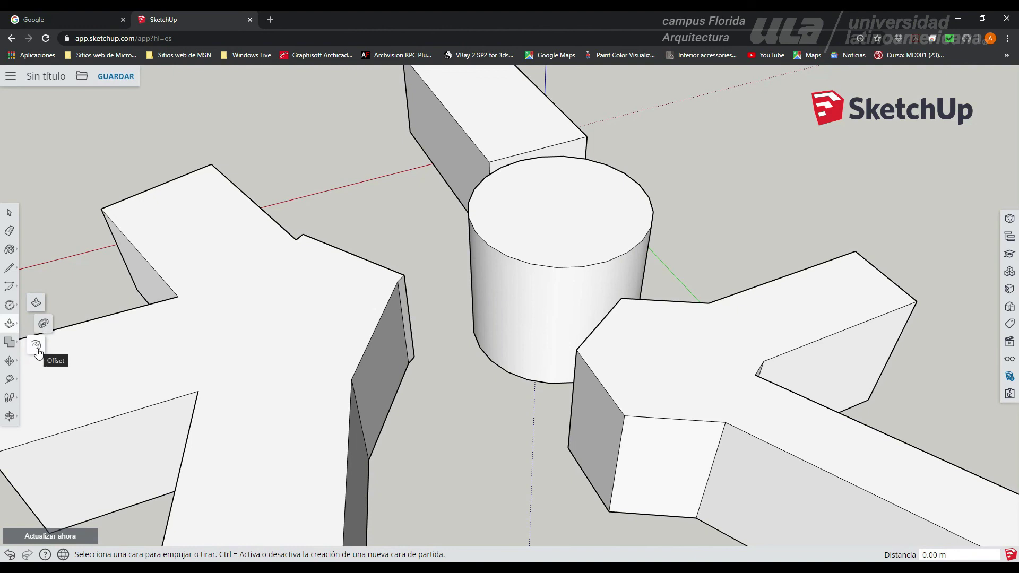
pyautogui.click(36, 346)
pyautogui.scroll(-5, 191, 329)
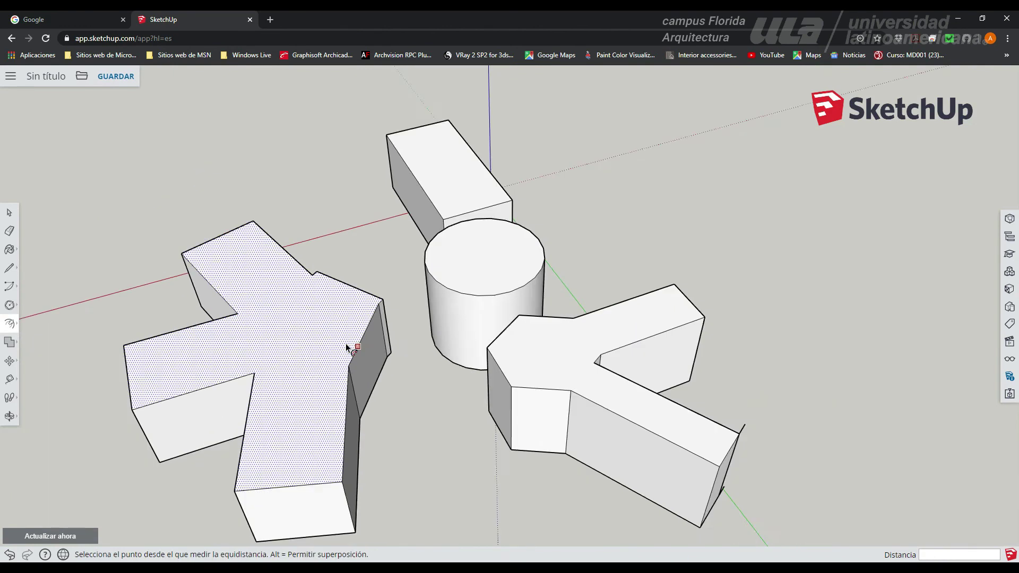
pyautogui.scroll(3, 439, 325)
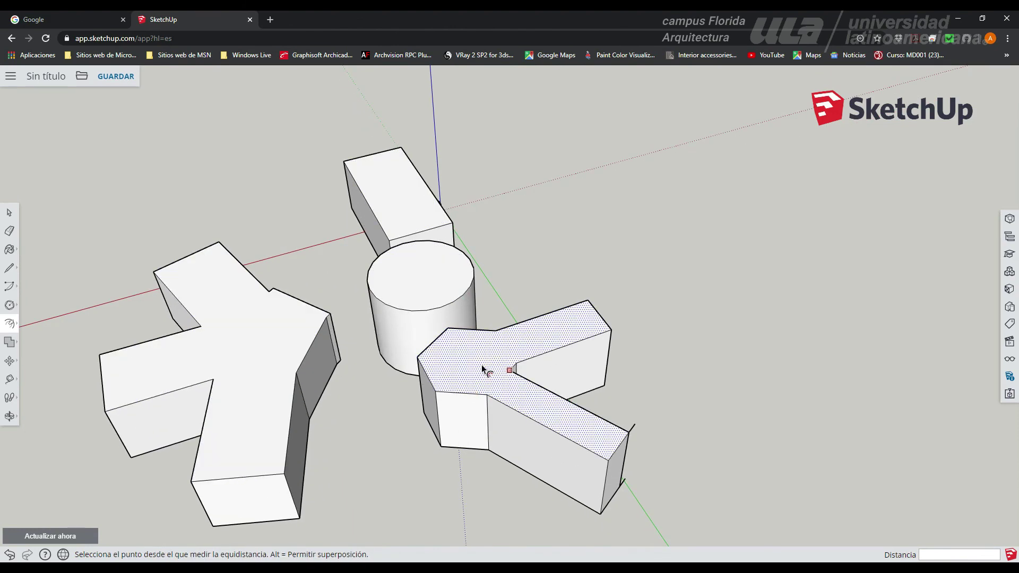
pyautogui.scroll(3, 451, 260)
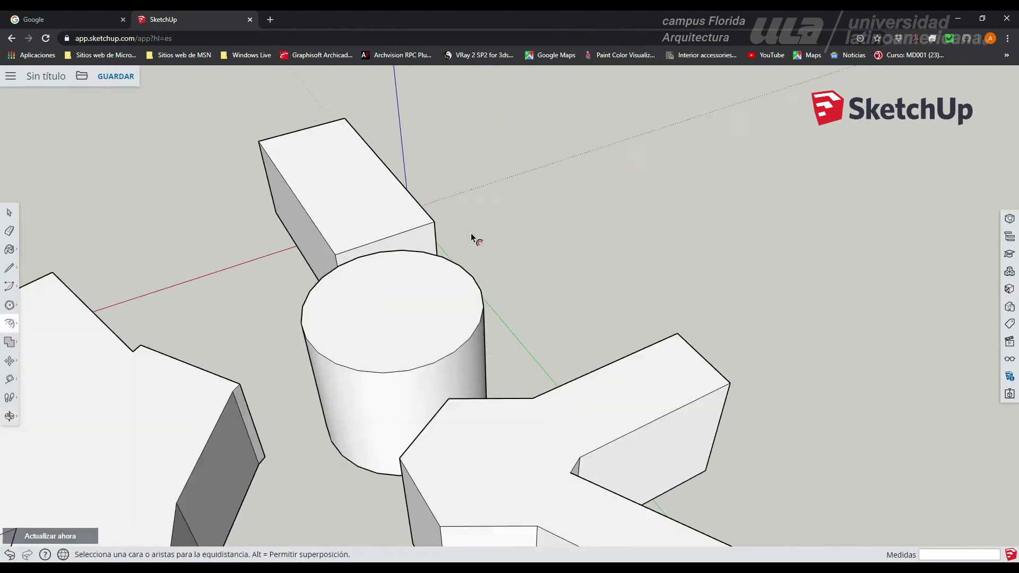
pyautogui.scroll(-2, 455, 320)
pyautogui.click(455, 321)
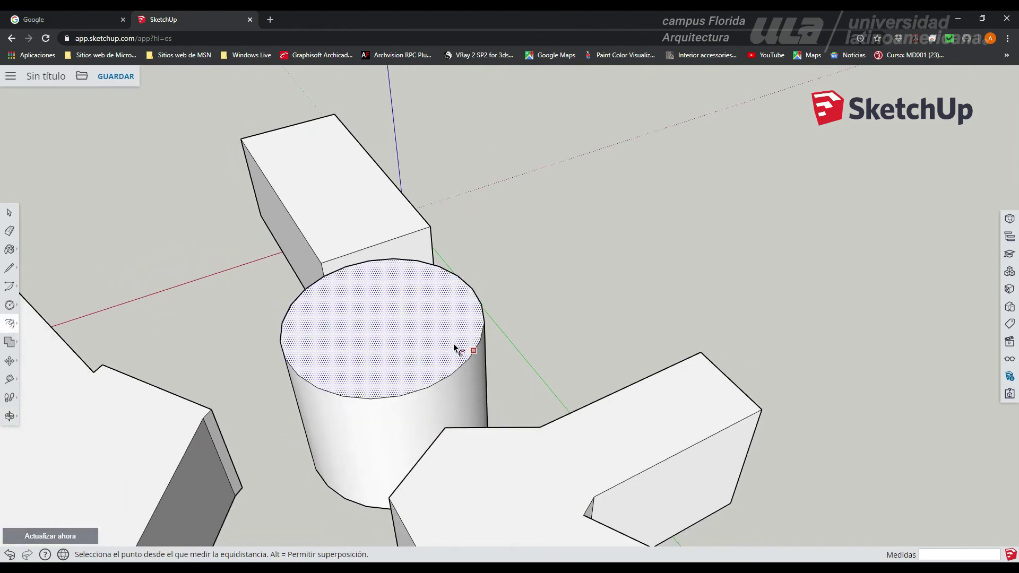
pyautogui.click(453, 344)
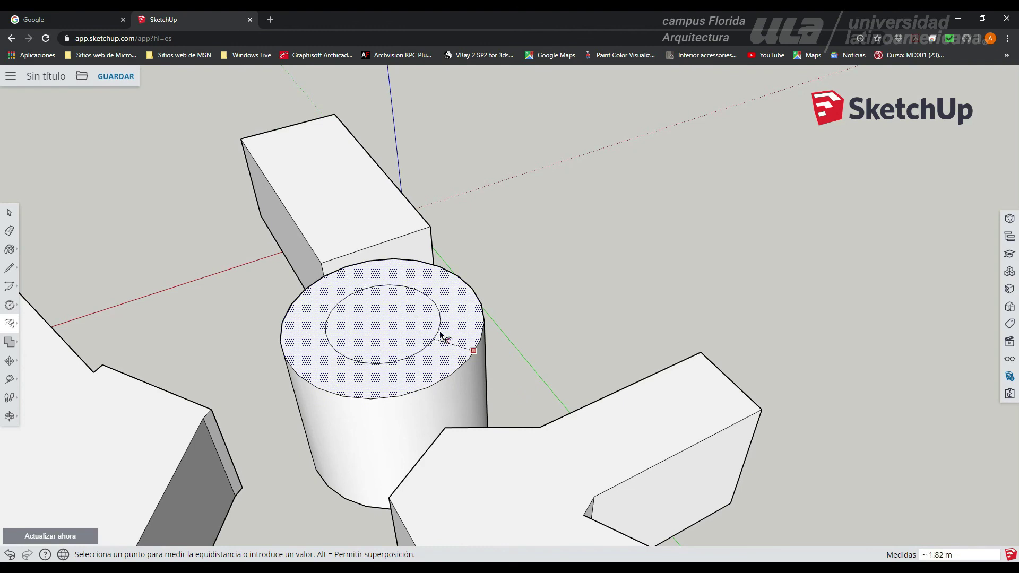
pyautogui.click(466, 339)
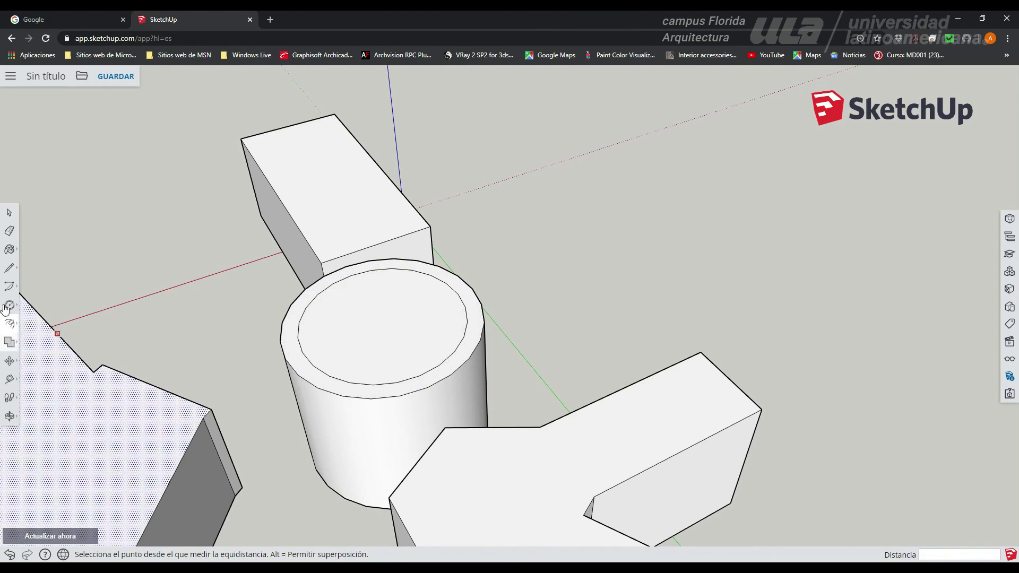
# Step: Push/Pull the inner circle on top of the cylinder upwards by about 2.67 m to form a second tier
pyautogui.click(14, 323)
pyautogui.click(17, 324)
pyautogui.click(38, 304)
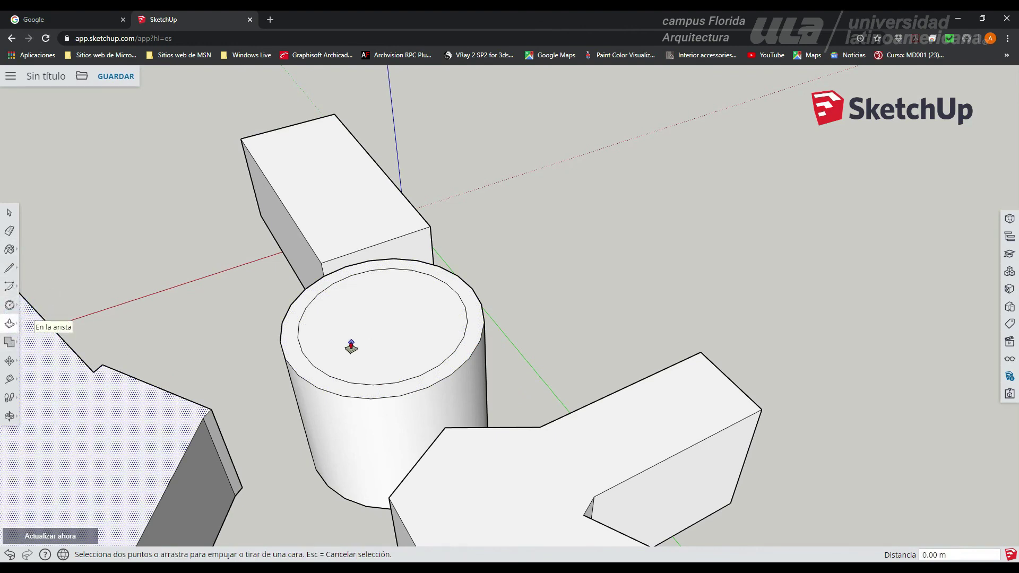
pyautogui.click(400, 352)
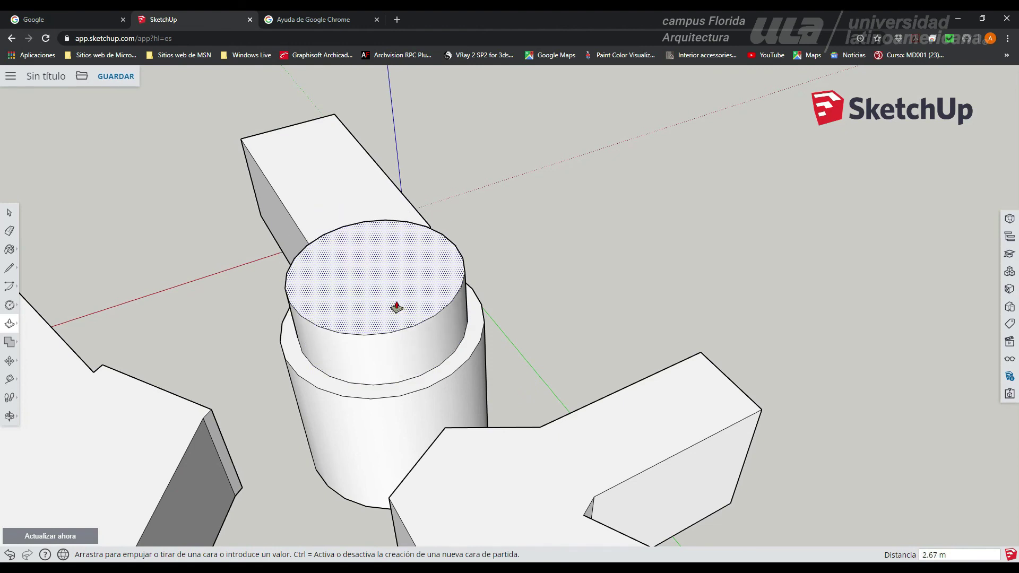
pyautogui.click(396, 310)
# Step: Offset the second tier's top face inwards and pull the inner circle upwards to form a third tier
pyautogui.click(9, 324)
pyautogui.click(37, 346)
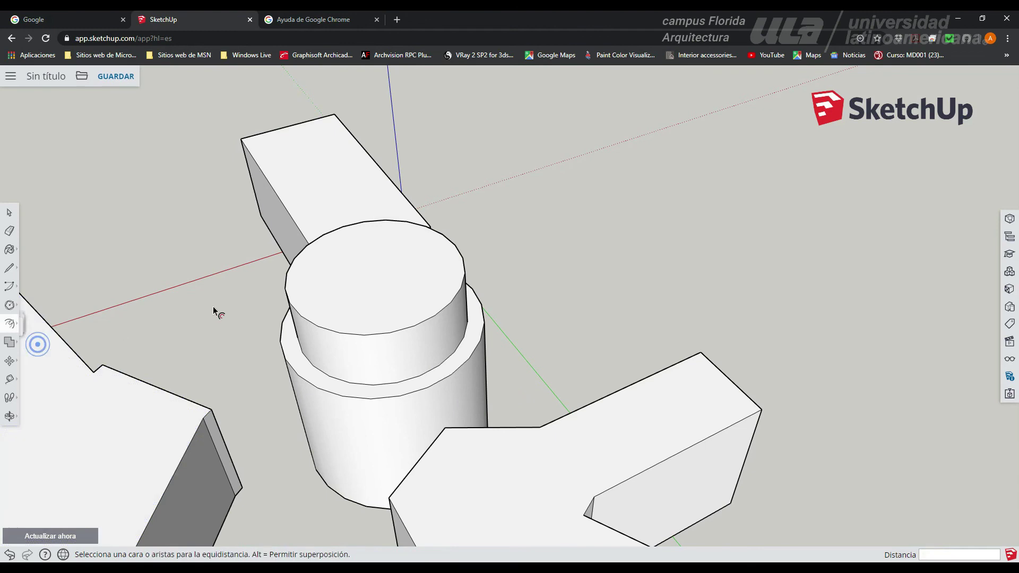
pyautogui.click(392, 325)
pyautogui.click(389, 325)
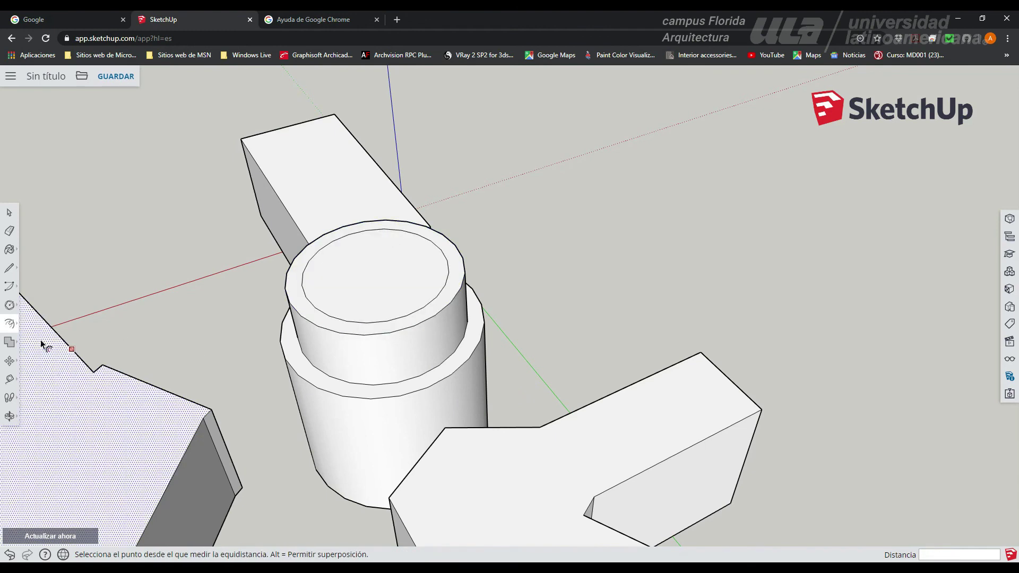
pyautogui.click(10, 324)
pyautogui.click(35, 305)
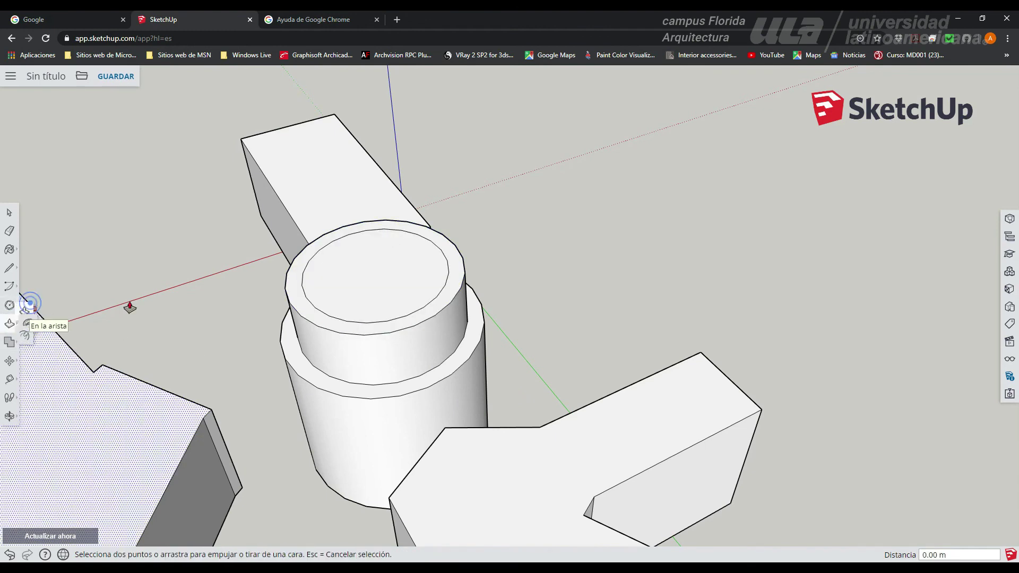
pyautogui.click(353, 309)
pyautogui.click(351, 239)
# Step: Offset the third tier's top face inwards by about 1.00 m and pull the inner circle up by about 3.01 m
pyautogui.moveTo(250, 364); pyautogui.dragTo(247, 414, button='middle')
pyautogui.click(14, 327)
pyautogui.click(35, 346)
pyautogui.click(401, 331)
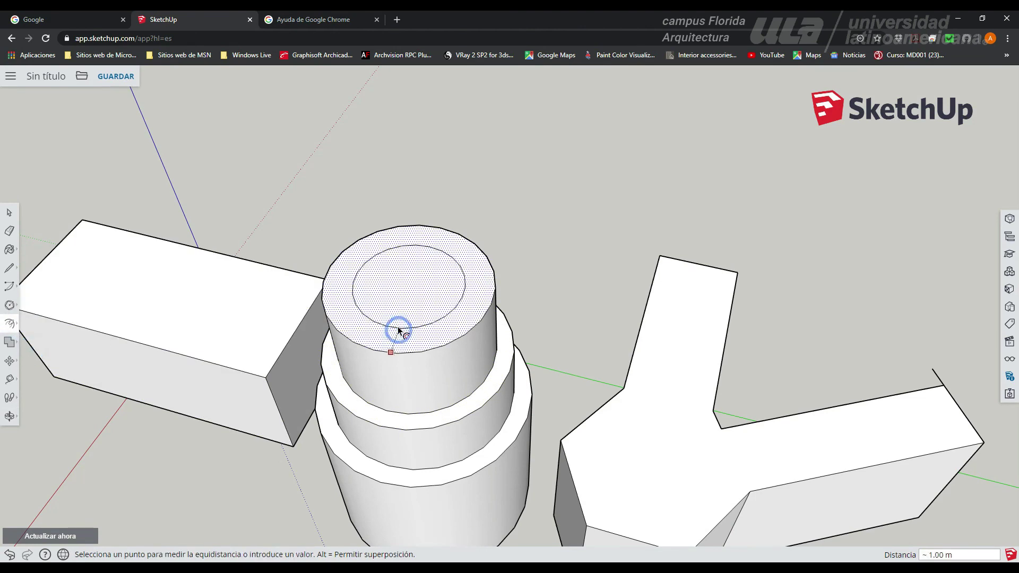
pyautogui.press('Escape')
pyautogui.click(16, 327)
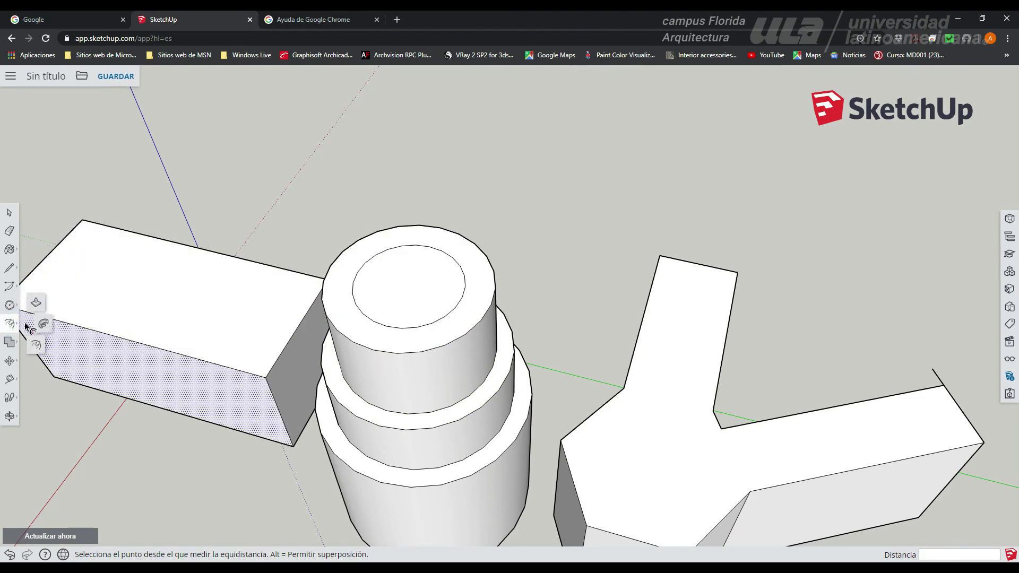
pyautogui.click(36, 308)
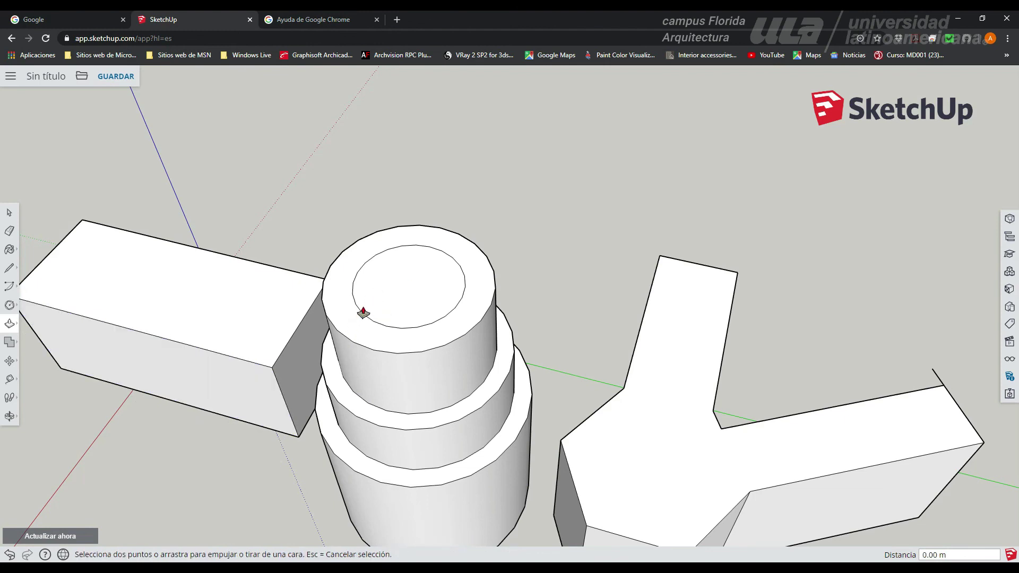
pyautogui.click(402, 304)
pyautogui.click(403, 236)
# Step: Offset the rectangular box's top face inwards by 1 m and pull the inner rectangle up by about 3.57 m
pyautogui.moveTo(448, 414); pyautogui.dragTo(496, 420, button='middle')
pyautogui.scroll(-10, 496, 421)
pyautogui.moveTo(422, 357); pyautogui.dragTo(168, 417, button='middle')
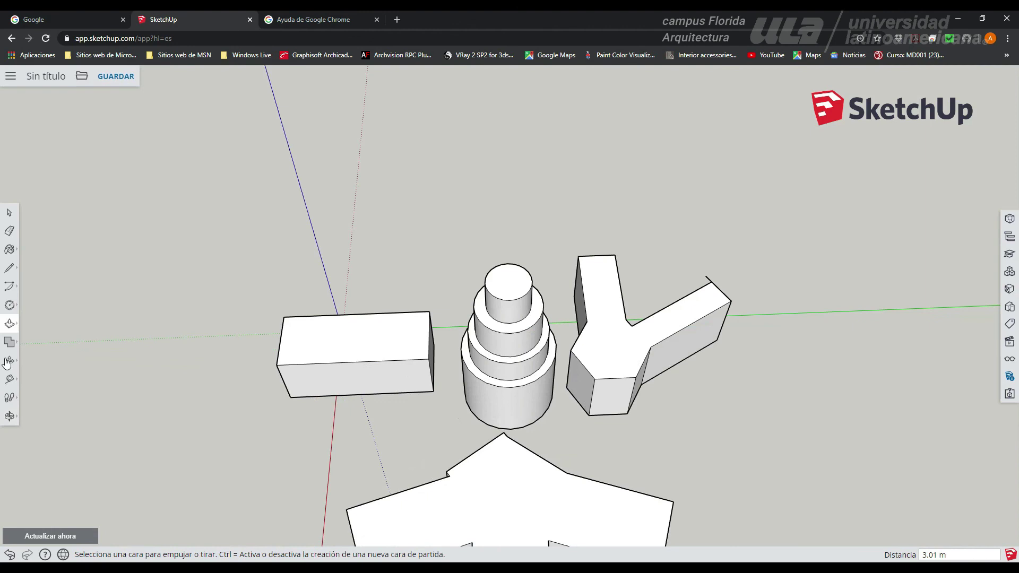
pyautogui.click(12, 324)
pyautogui.click(38, 345)
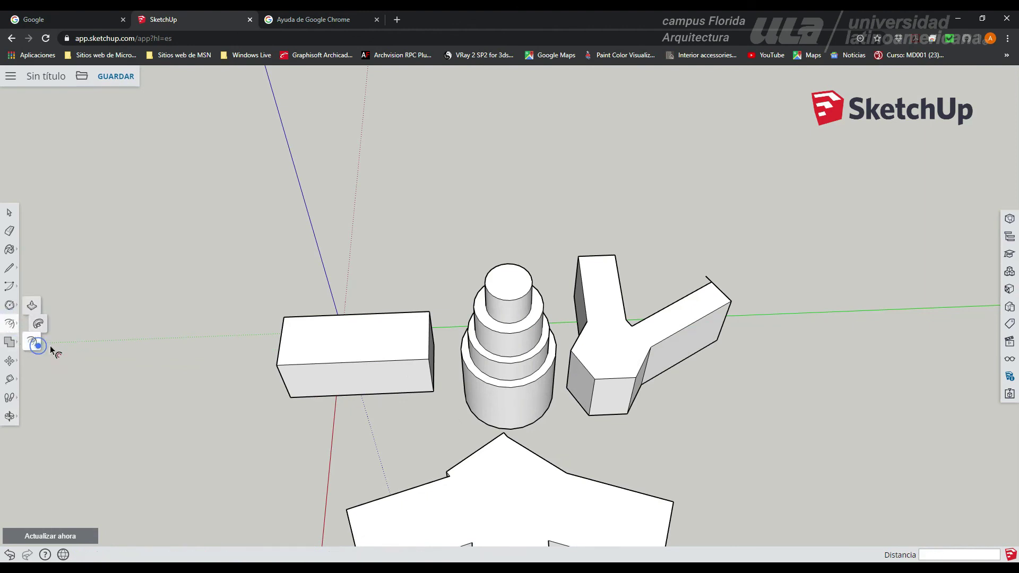
pyautogui.scroll(5, 377, 360)
pyautogui.click(461, 368)
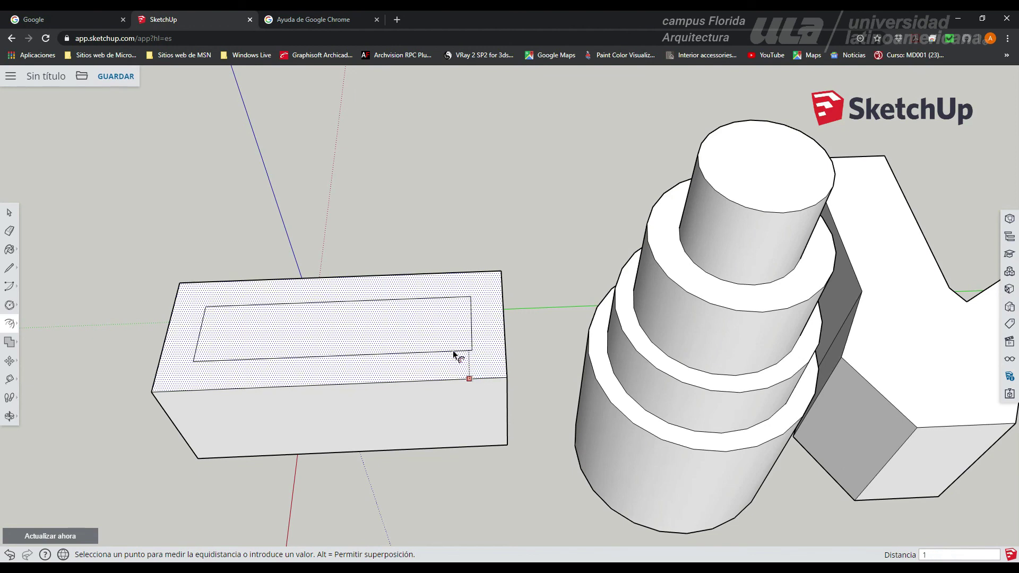
pyautogui.press('Return')
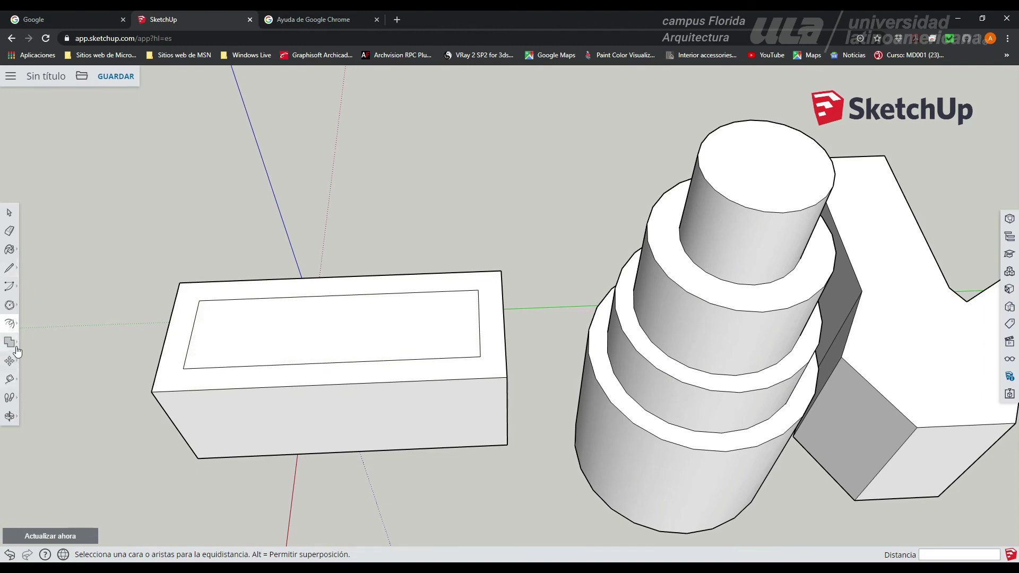
pyautogui.click(14, 330)
pyautogui.moveTo(241, 342); pyautogui.dragTo(230, 281)
# Step: Pull the upper block's long side face outwards by 1.00 m, flush with the lower box's side
pyautogui.moveTo(266, 287); pyautogui.dragTo(477, 237, button='middle')
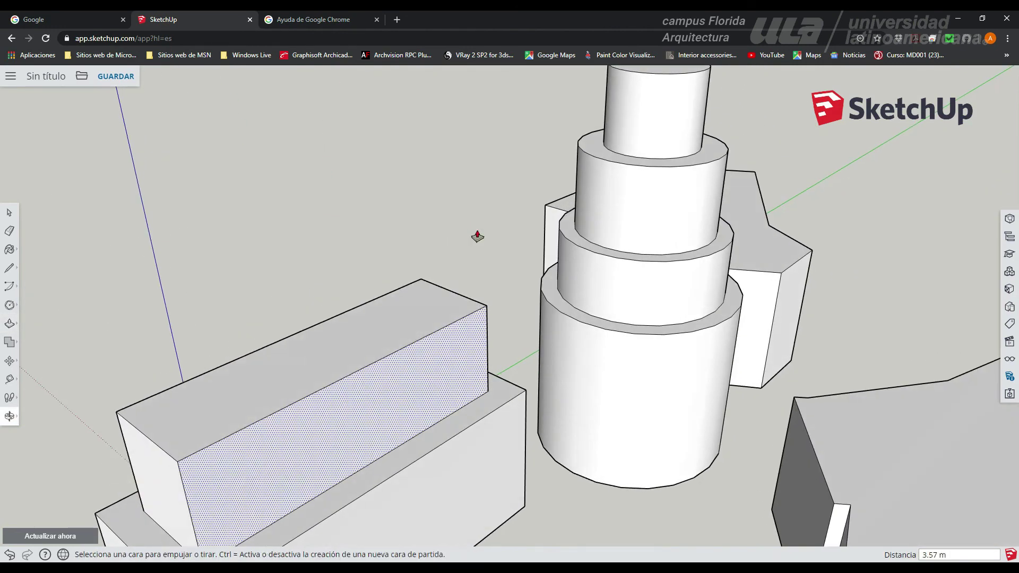
pyautogui.scroll(-5, 389, 332)
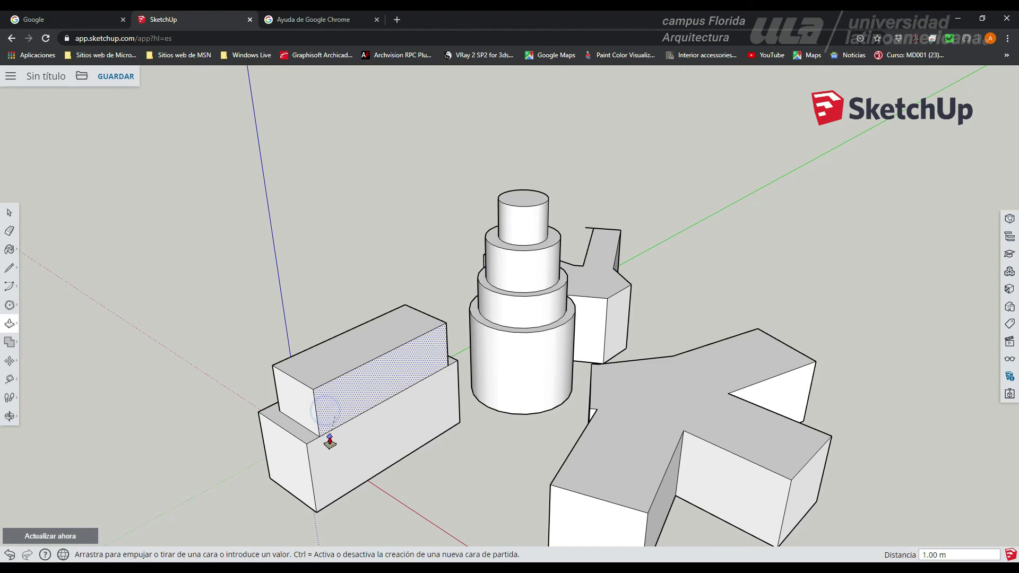
pyautogui.moveTo(313, 451); pyautogui.dragTo(373, 412, button='middle')
pyautogui.moveTo(400, 312); pyautogui.dragTo(193, 448)
pyautogui.press('p')
pyautogui.scroll(2, 320, 432)
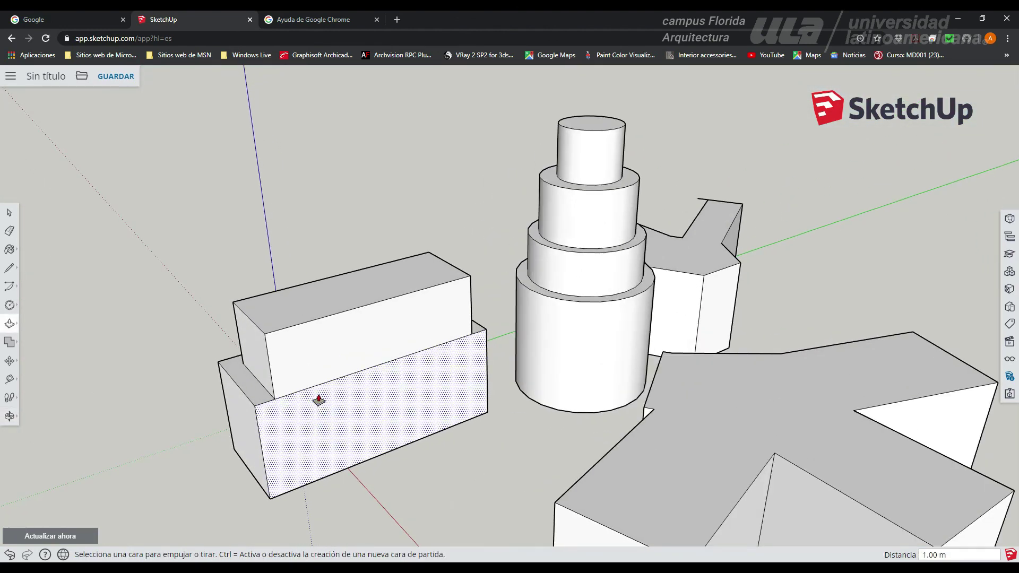
pyautogui.moveTo(294, 460); pyautogui.dragTo(372, 321, button='middle')
pyautogui.moveTo(382, 395); pyautogui.dragTo(392, 373, button='middle')
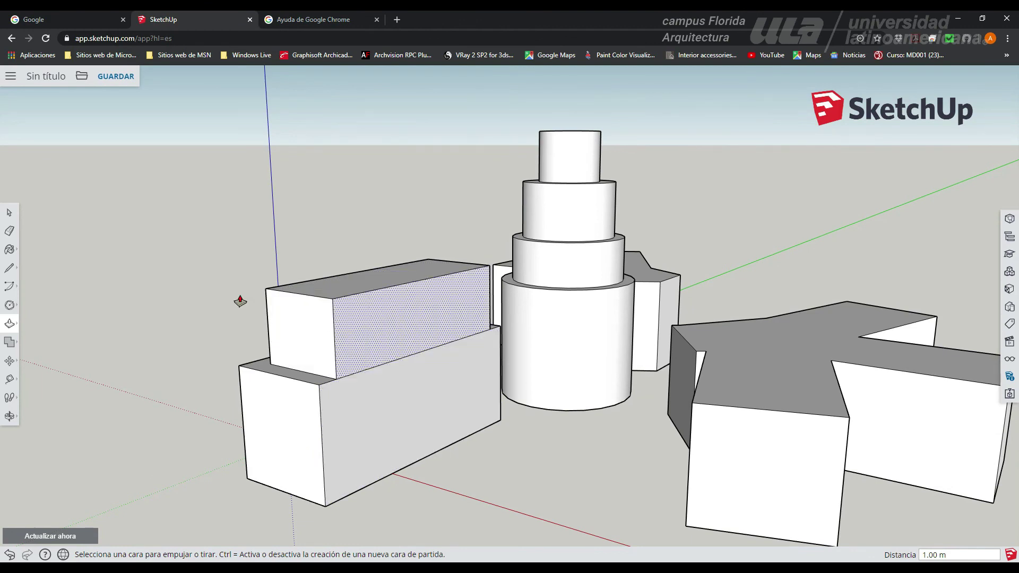
# Step: Erase the edge separating the flush side faces of the upper block and the lower box
pyautogui.click(13, 232)
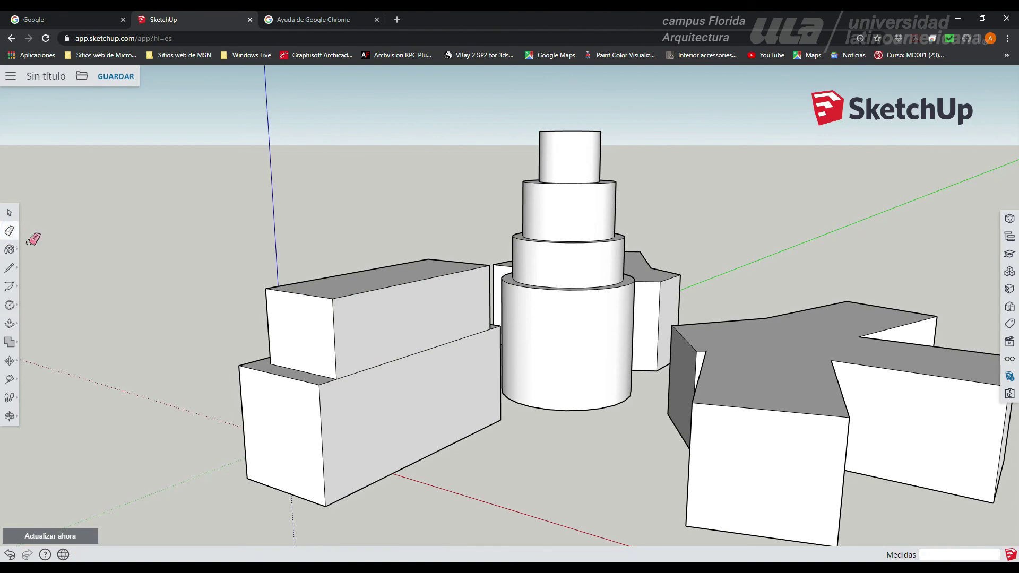
pyautogui.click(394, 364)
pyautogui.moveTo(357, 386)
pyautogui.mouseDown(button='middle')
pyautogui.moveTo(193, 398)
pyautogui.moveTo(392, 430)
pyautogui.mouseUp(button='middle')
pyautogui.moveTo(281, 435)
pyautogui.mouseDown(button='middle')
pyautogui.moveTo(532, 485)
pyautogui.moveTo(707, 428)
pyautogui.moveTo(354, 466)
pyautogui.moveTo(114, 442)
pyautogui.moveTo(180, 391)
pyautogui.moveTo(101, 455)
pyautogui.moveTo(115, 457)
pyautogui.mouseUp(button='middle')
pyautogui.scroll(-5, 492, 376)
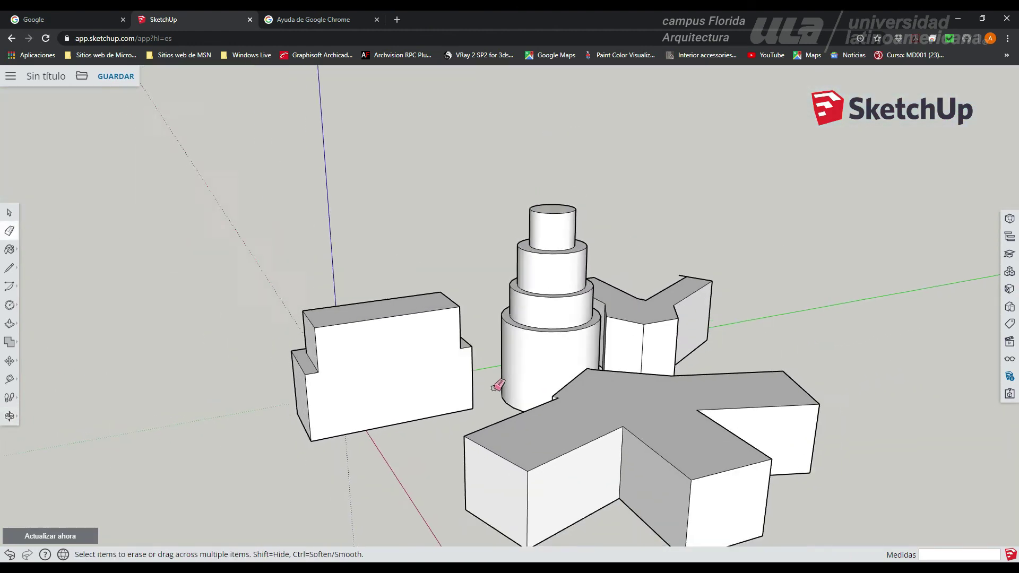
# Step: Offset the top face of the pentagonal prism with arms inwards by about 0.72 m
pyautogui.moveTo(528, 464)
pyautogui.mouseDown(button='middle')
pyautogui.moveTo(723, 400)
pyautogui.moveTo(701, 558)
pyautogui.moveTo(669, 530)
pyautogui.mouseUp(button='middle')
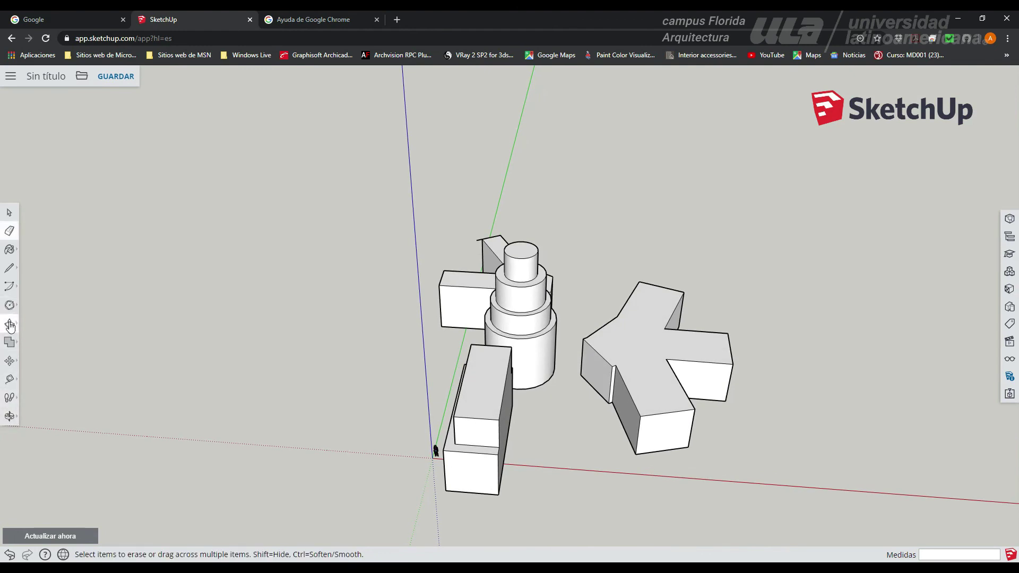
pyautogui.click(36, 345)
pyautogui.scroll(6, 587, 358)
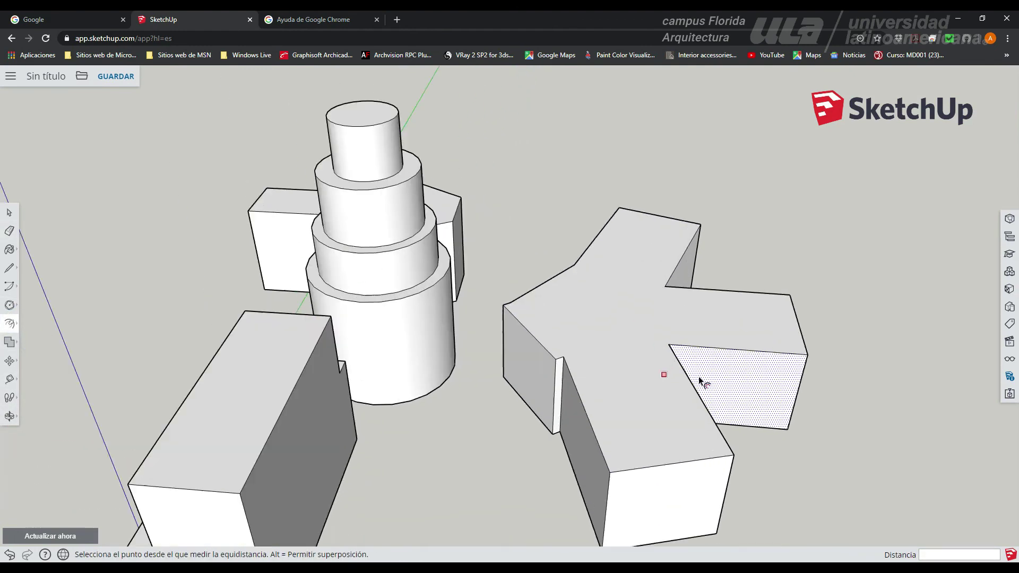
pyautogui.click(664, 480)
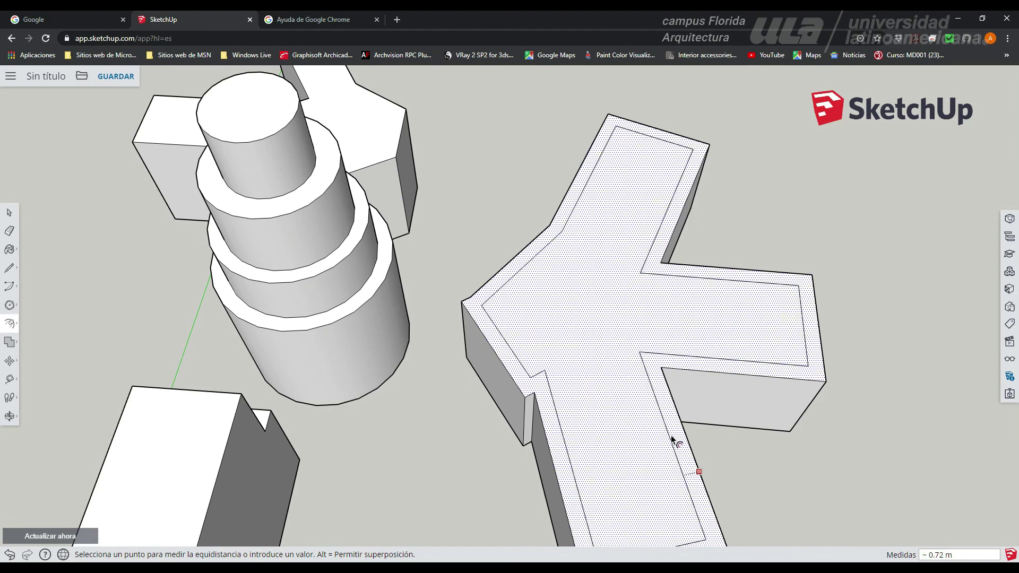
pyautogui.click(671, 440)
# Step: Offset the inner top face of the pentagonal prism with arms inwards by about 2.23 m
pyautogui.scroll(5, 492, 296)
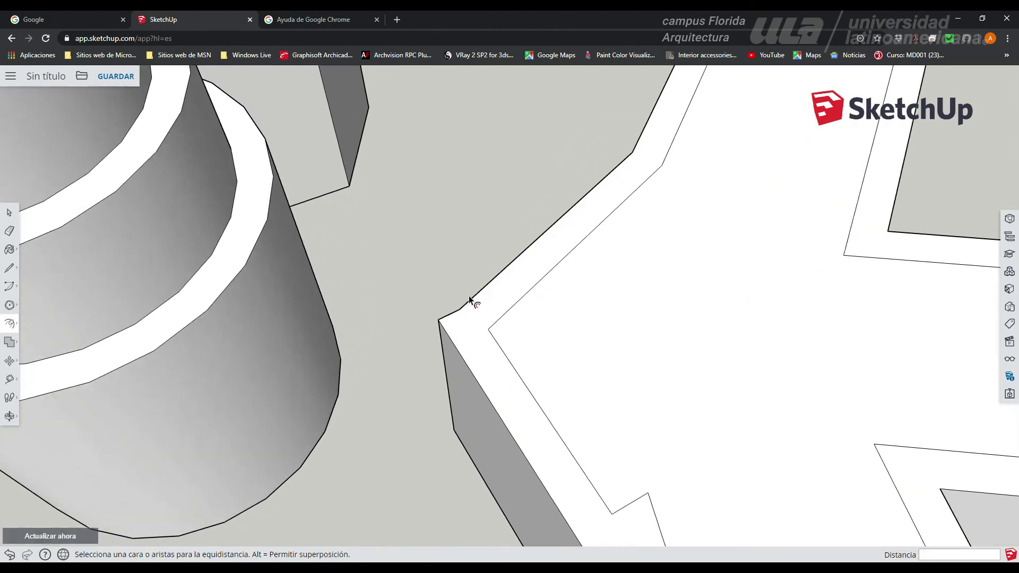
pyautogui.click(452, 315)
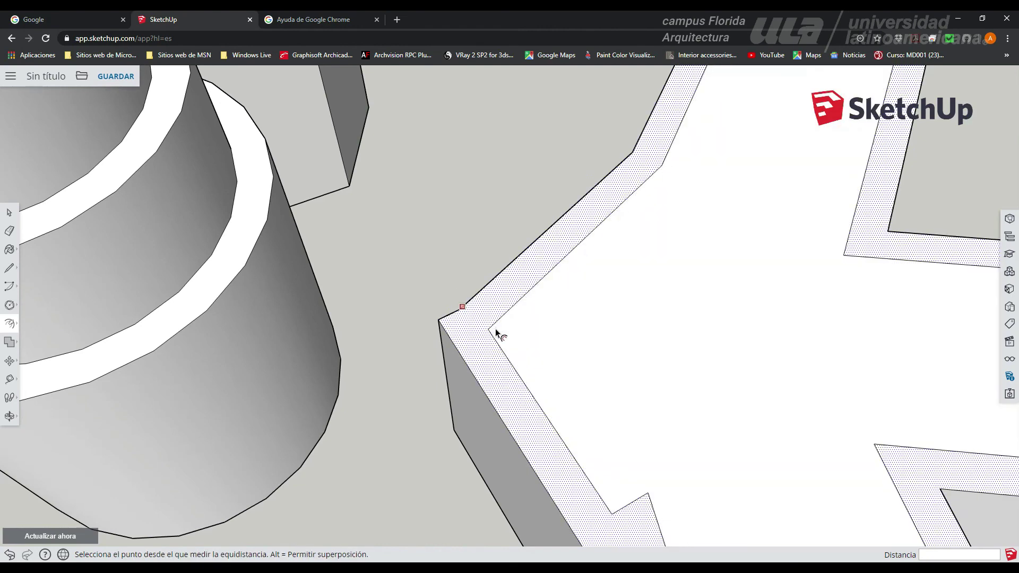
pyautogui.scroll(-6, 508, 299)
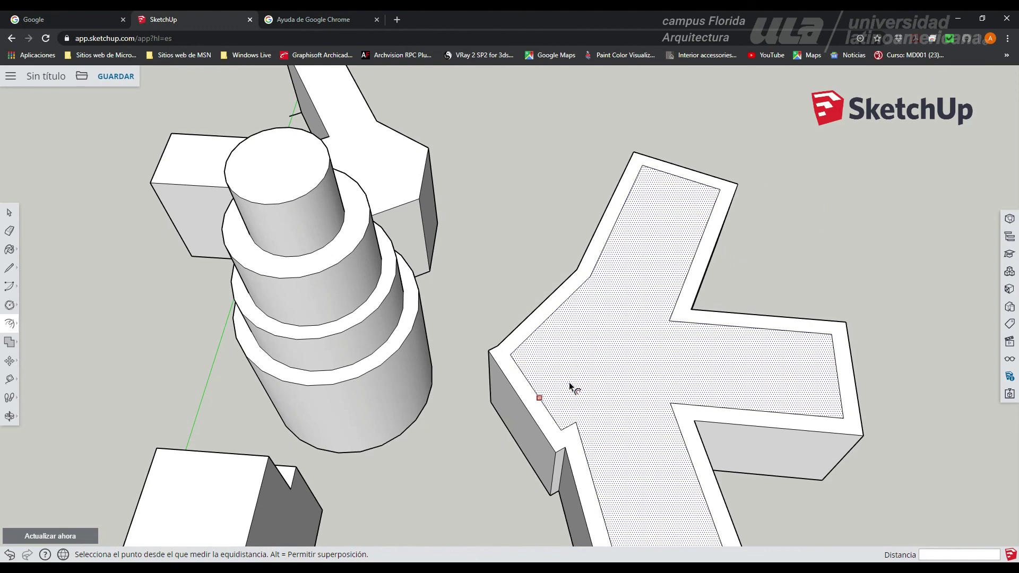
pyautogui.click(570, 386)
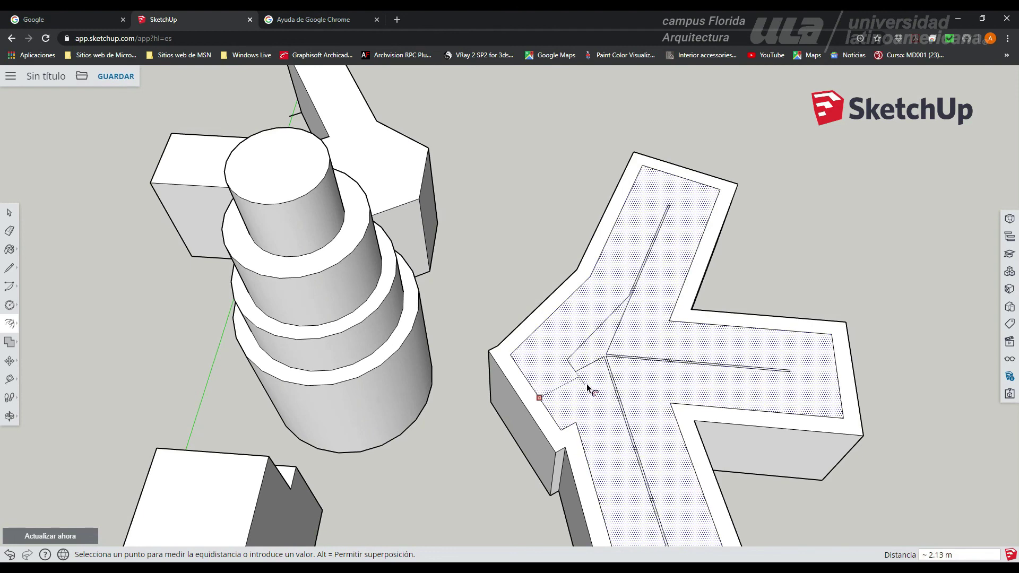
pyautogui.click(588, 384)
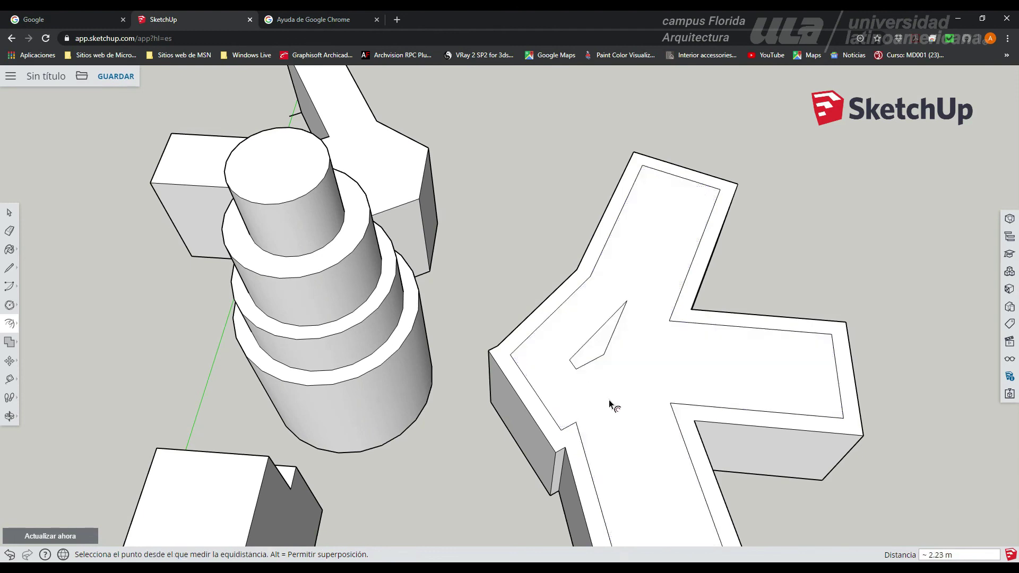
pyautogui.scroll(-5, 643, 409)
pyautogui.moveTo(628, 429); pyautogui.dragTo(751, 342, button='middle')
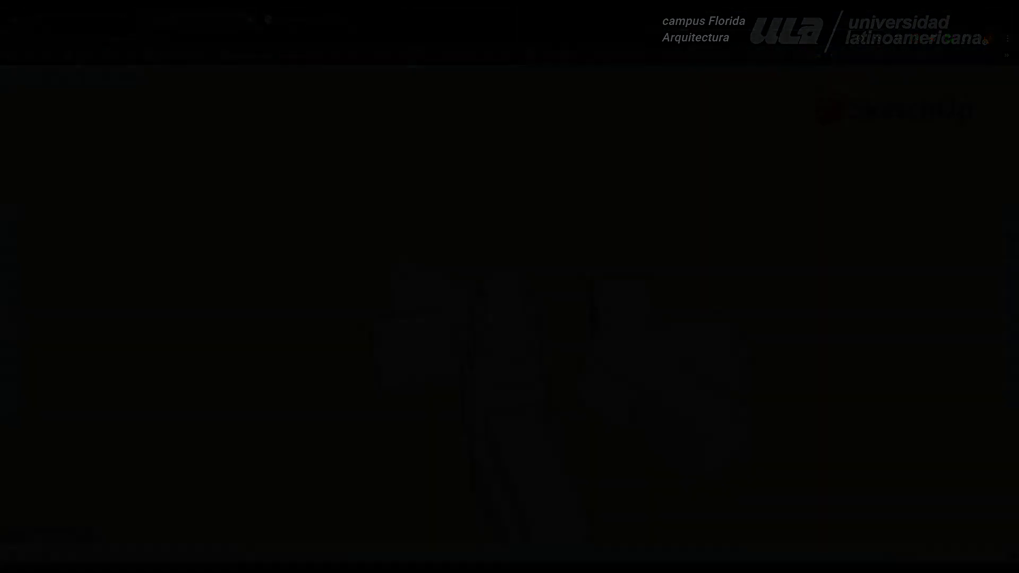